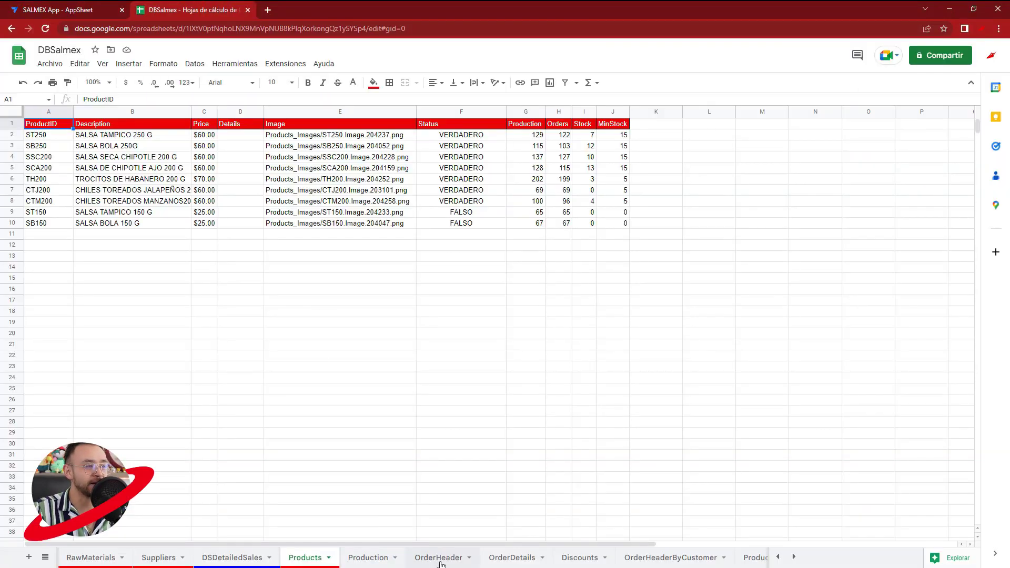
Look over the OrderHeader and OrderDetails sheets in DBSalmex, then go back to the SALMEX App tab.
{"action": "left_click", "coordinate": [439, 557]}
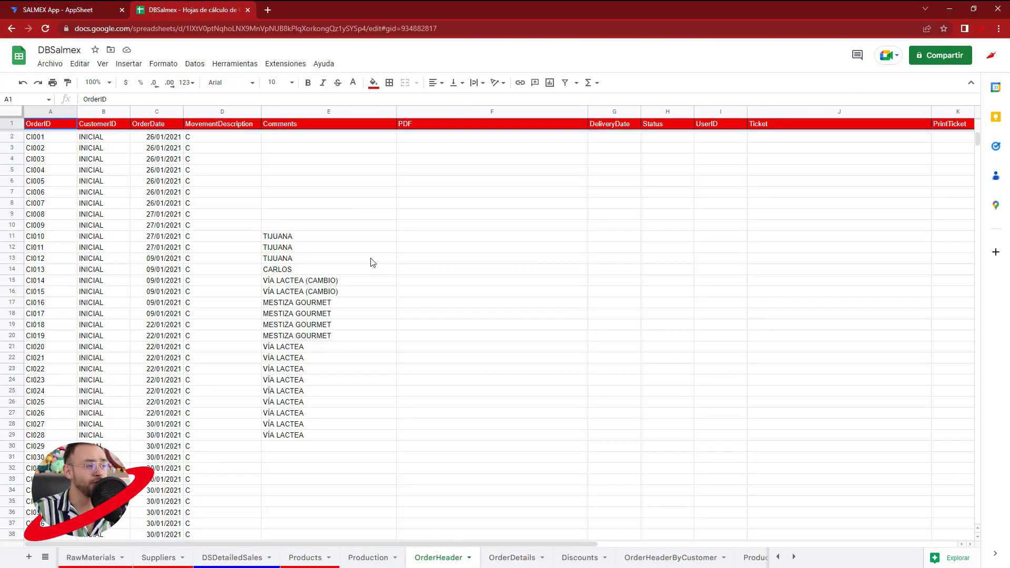
{"action": "left_click", "coordinate": [511, 558]}
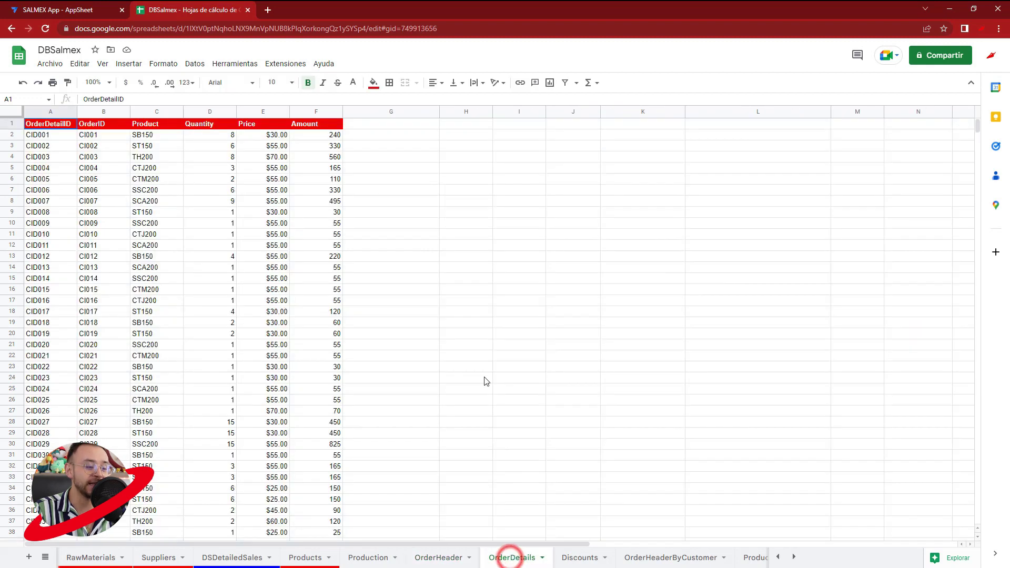
{"action": "left_click", "coordinate": [438, 552]}
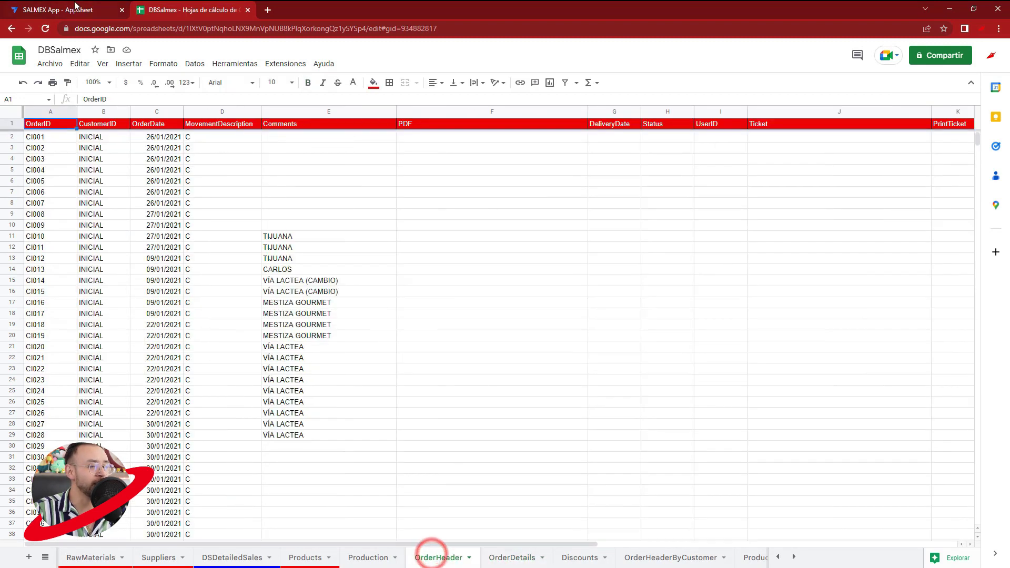
{"action": "left_click", "coordinate": [75, 7]}
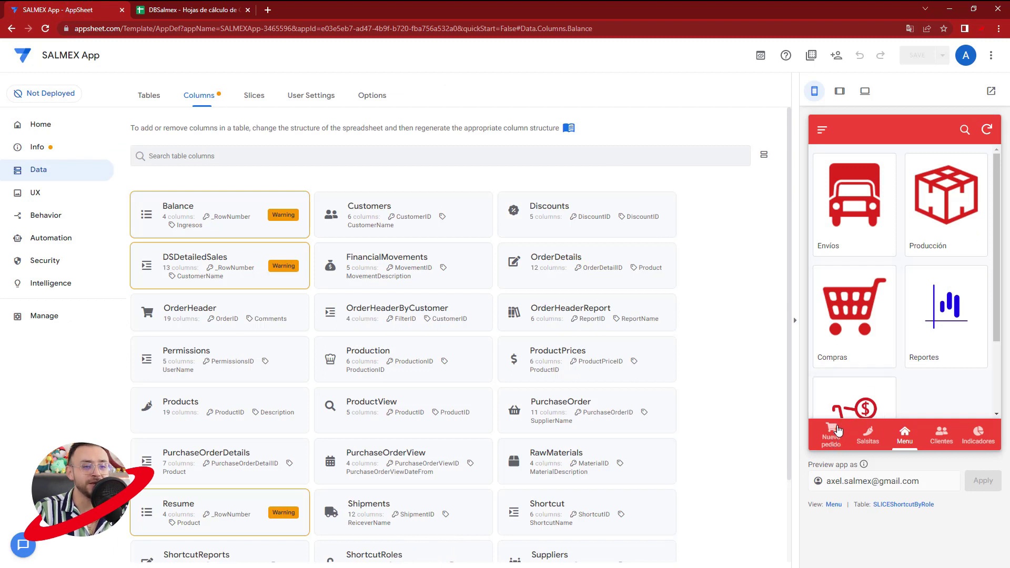
Open and cancel a new order form in the preview, then bring up the orders list.
{"action": "left_click", "coordinate": [832, 439]}
{"action": "scroll", "coordinate": [873, 299], "scroll_direction": "down", "scroll_amount": 2}
{"action": "scroll", "coordinate": [891, 372], "scroll_direction": "up", "scroll_amount": 2}
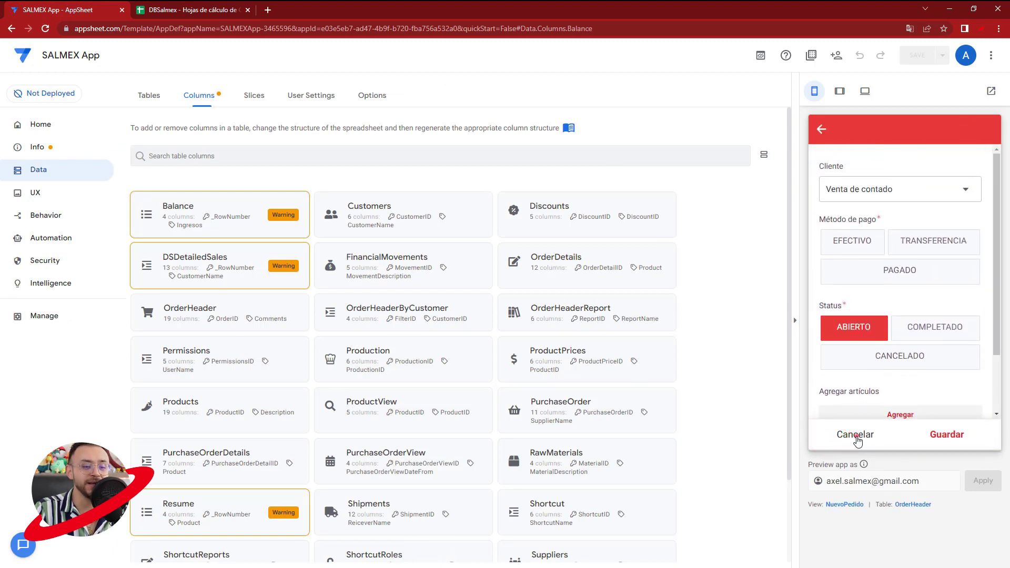
{"action": "left_click", "coordinate": [855, 435]}
{"action": "scroll", "coordinate": [860, 352], "scroll_direction": "down", "scroll_amount": 2}
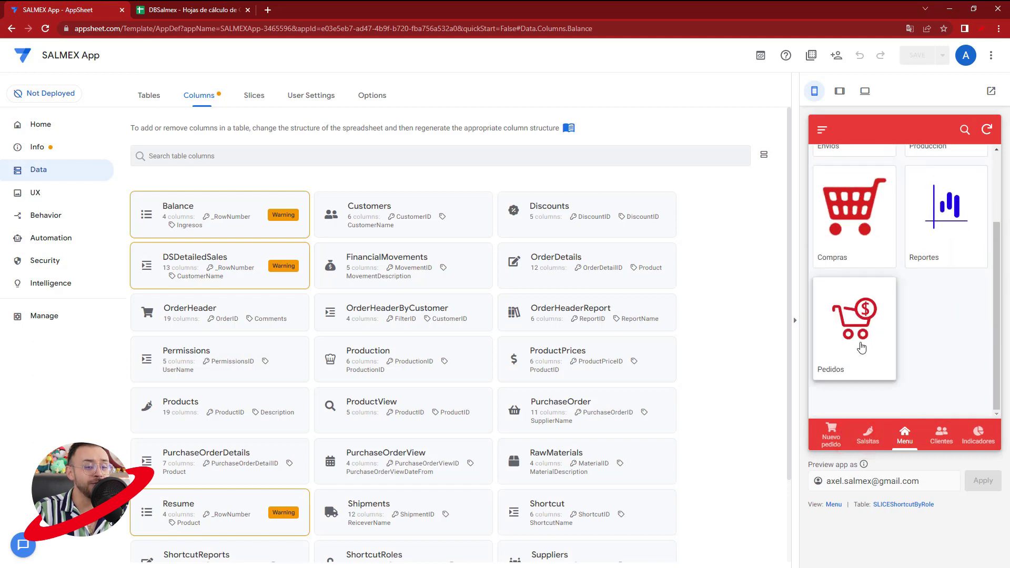
{"action": "left_click", "coordinate": [861, 333]}
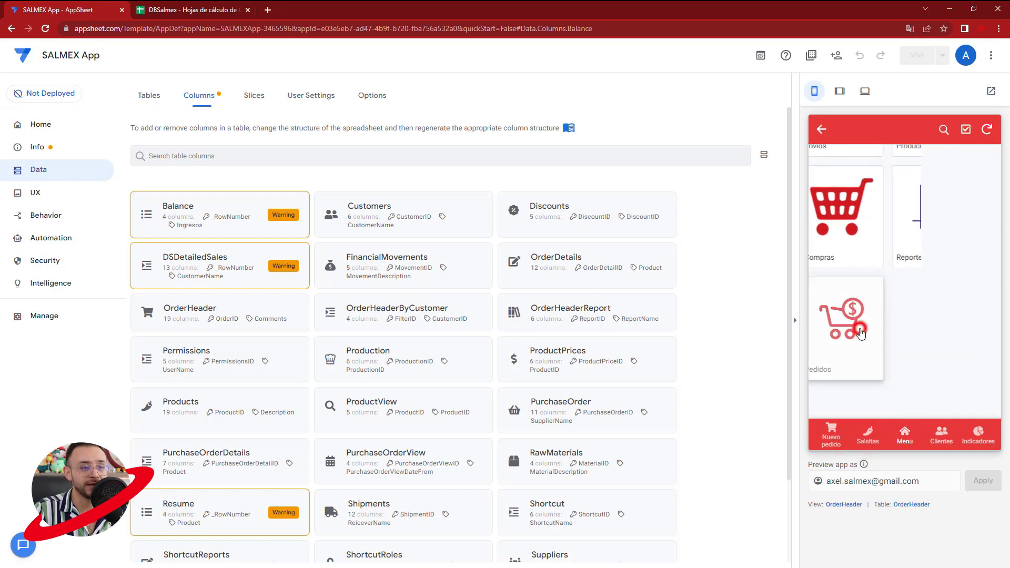
{"action": "left_click", "coordinate": [173, 9]}
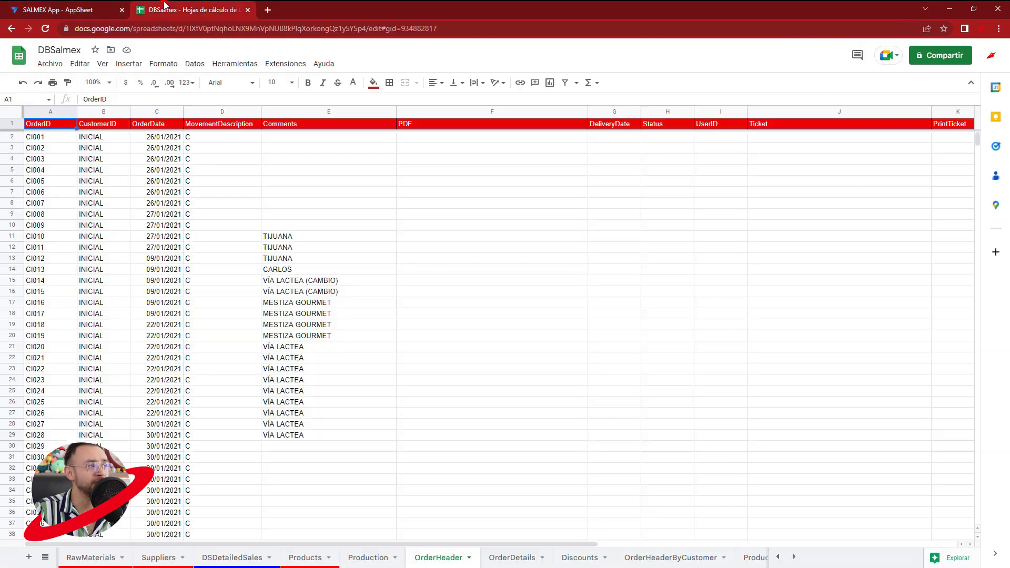
{"action": "left_click", "coordinate": [85, 6]}
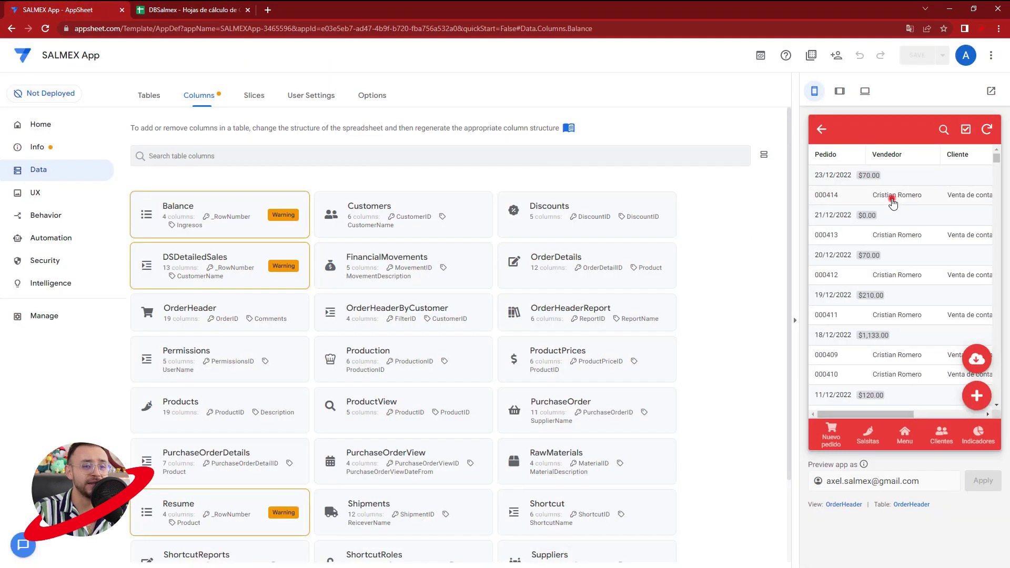
Check order 000414's TROCITOS DE HABANERO 200 G item edit form, cancel, and switch to the newer data editor.
{"action": "left_click", "coordinate": [893, 202]}
{"action": "scroll", "coordinate": [893, 221], "scroll_direction": "down", "scroll_amount": 5}
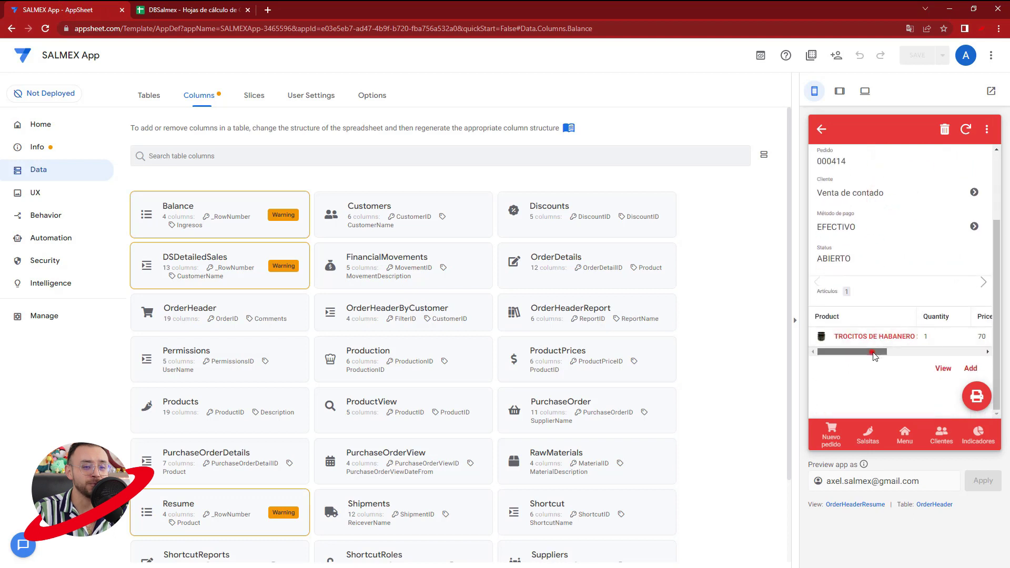
{"action": "left_click_drag", "start_coordinate": [873, 355], "coordinate": [878, 358]}
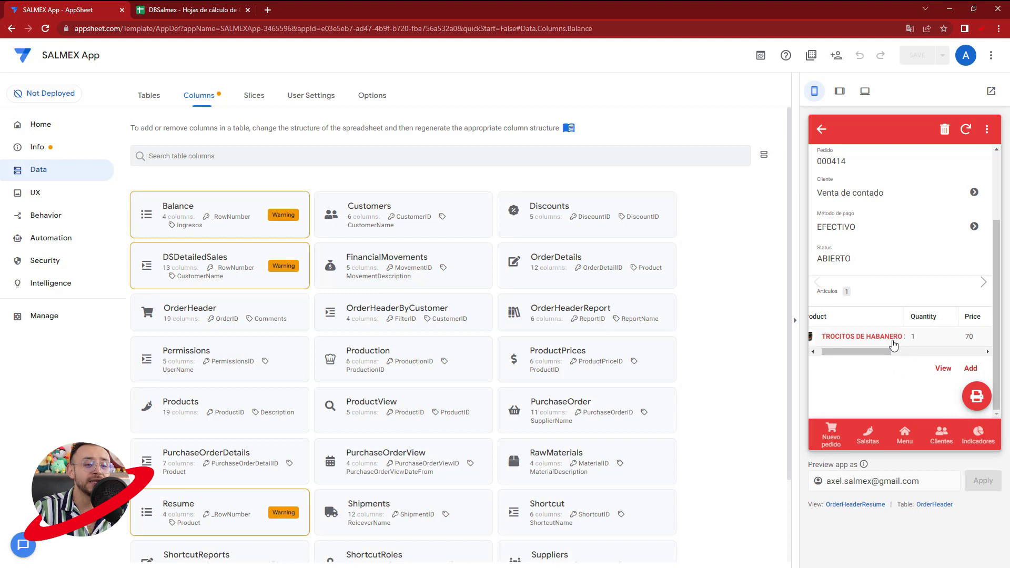
{"action": "left_click", "coordinate": [892, 345]}
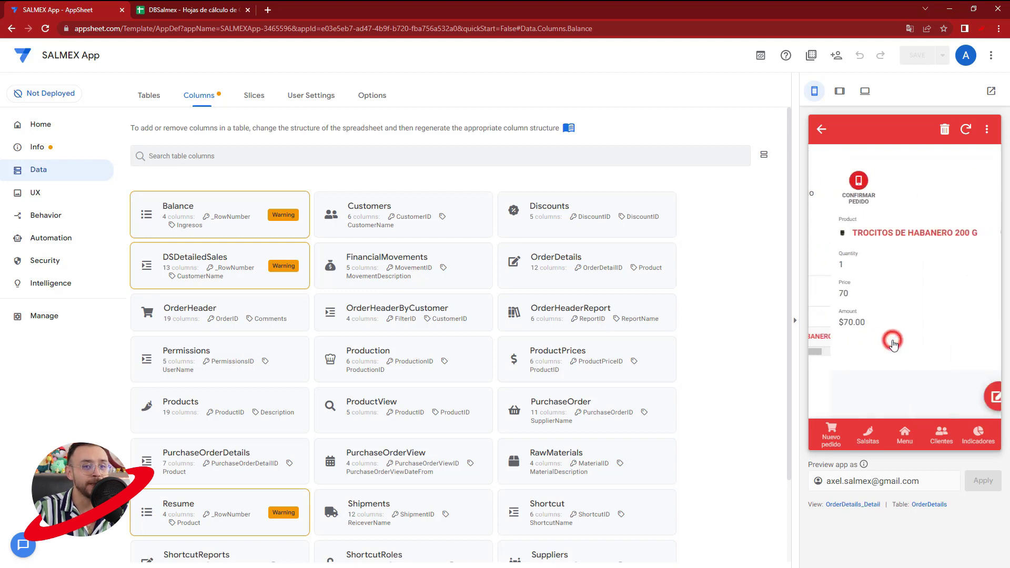
{"action": "left_click", "coordinate": [985, 393]}
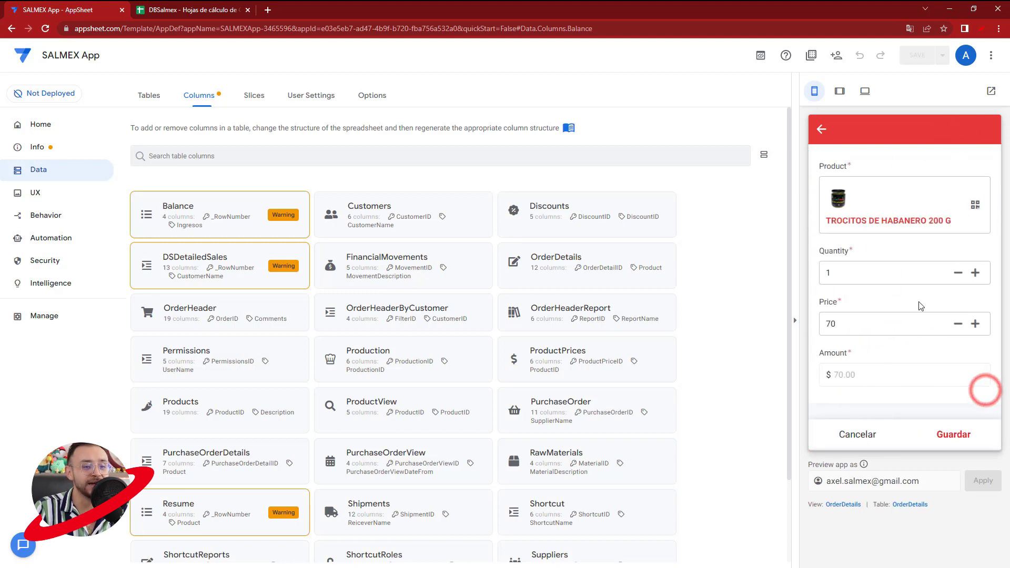
{"action": "left_click", "coordinate": [846, 269]}
{"action": "left_click", "coordinate": [859, 434]}
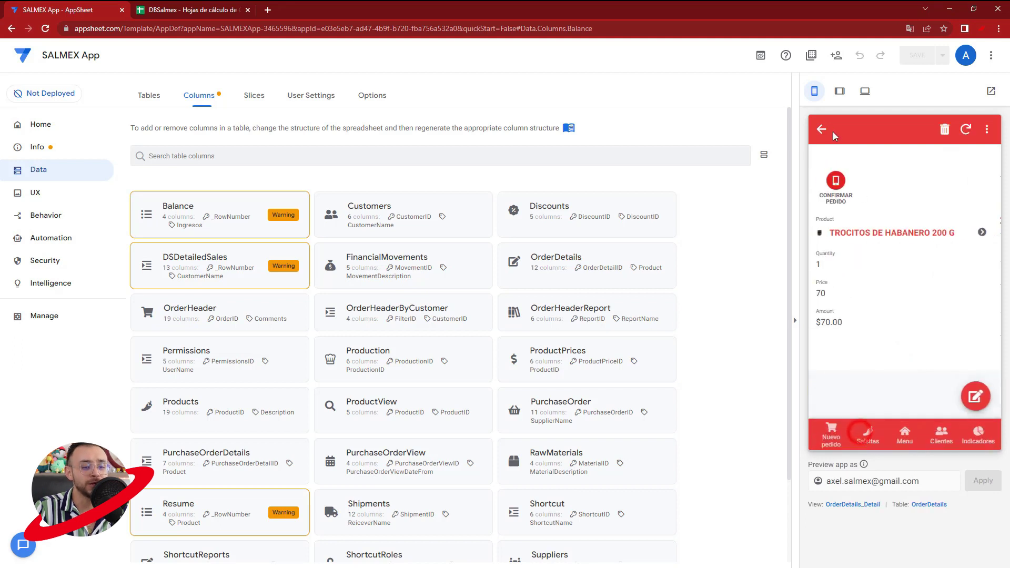
{"action": "left_click", "coordinate": [913, 433]}
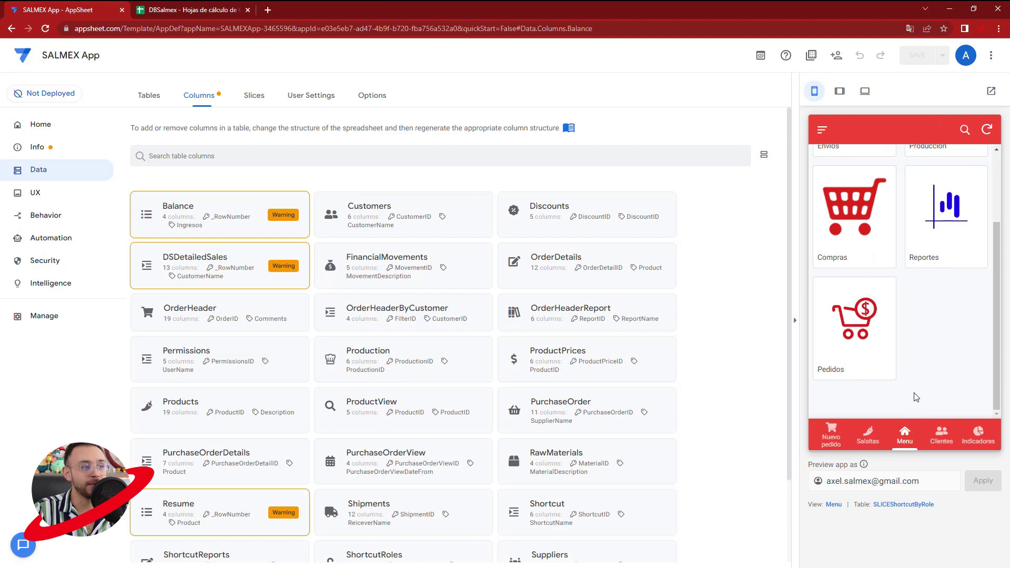
{"action": "left_click", "coordinate": [859, 360]}
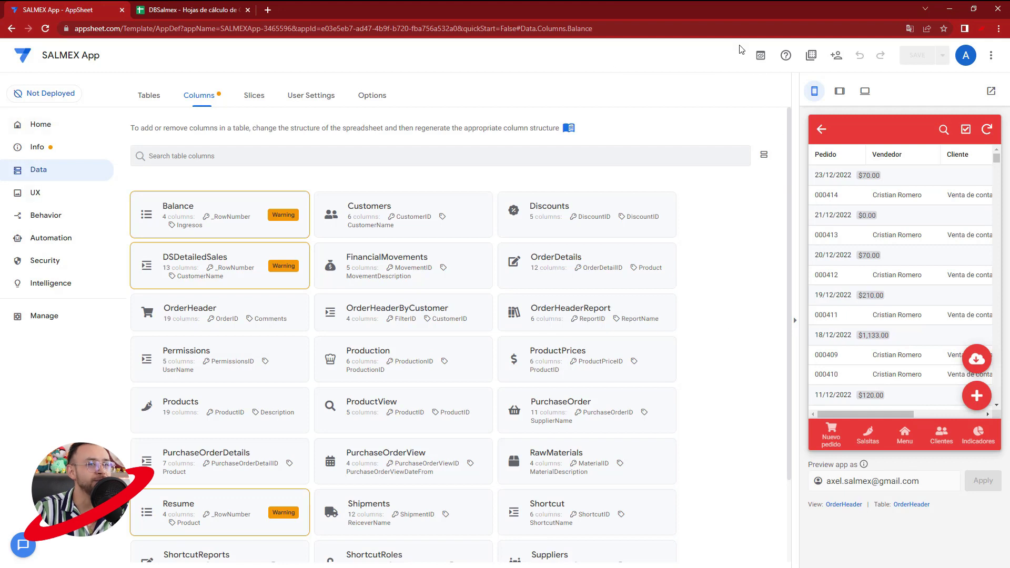
{"action": "left_click", "coordinate": [756, 61]}
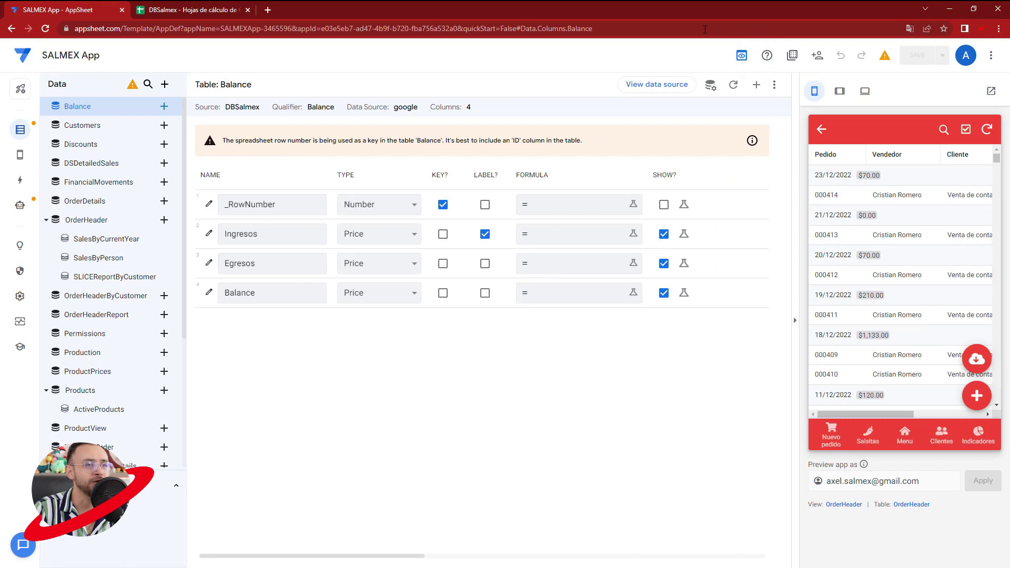
Toggle the legacy editor off and back on, then browse OrderHeader's 19 columns, including its virtual columns.
{"action": "left_click", "coordinate": [742, 63]}
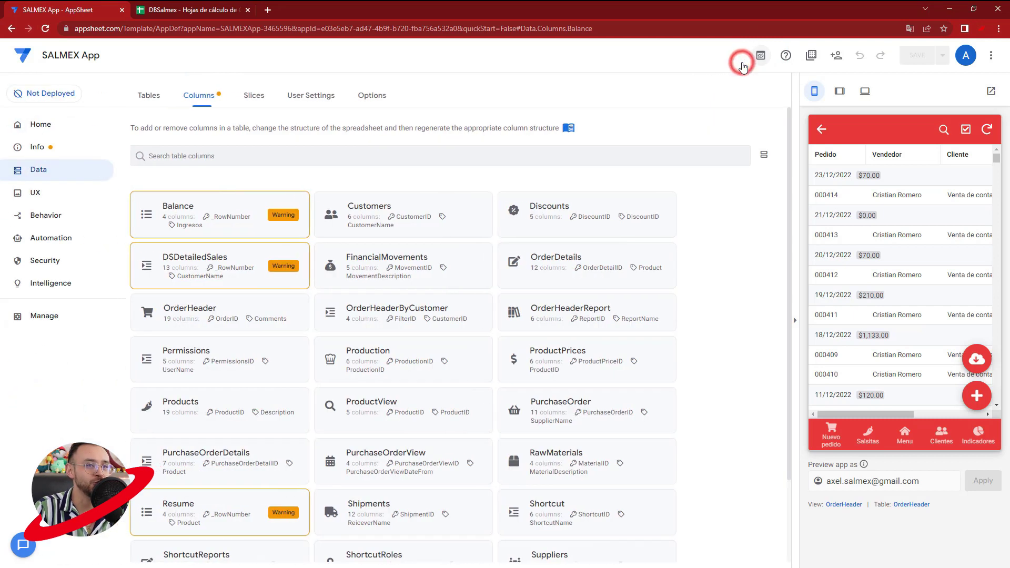
{"action": "left_click", "coordinate": [747, 61]}
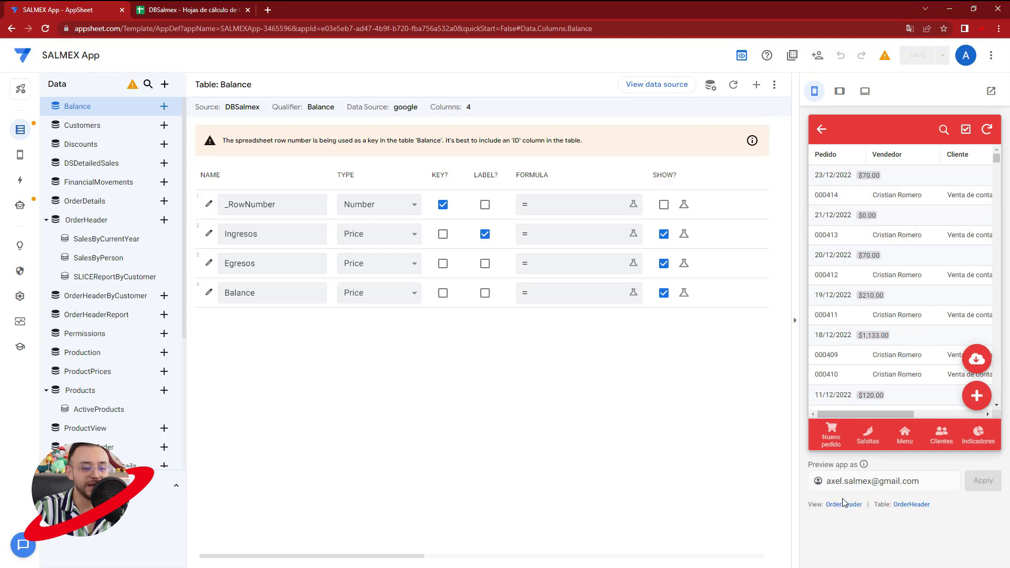
{"action": "left_click", "coordinate": [904, 505]}
{"action": "scroll", "coordinate": [415, 413], "scroll_direction": "down", "scroll_amount": 3}
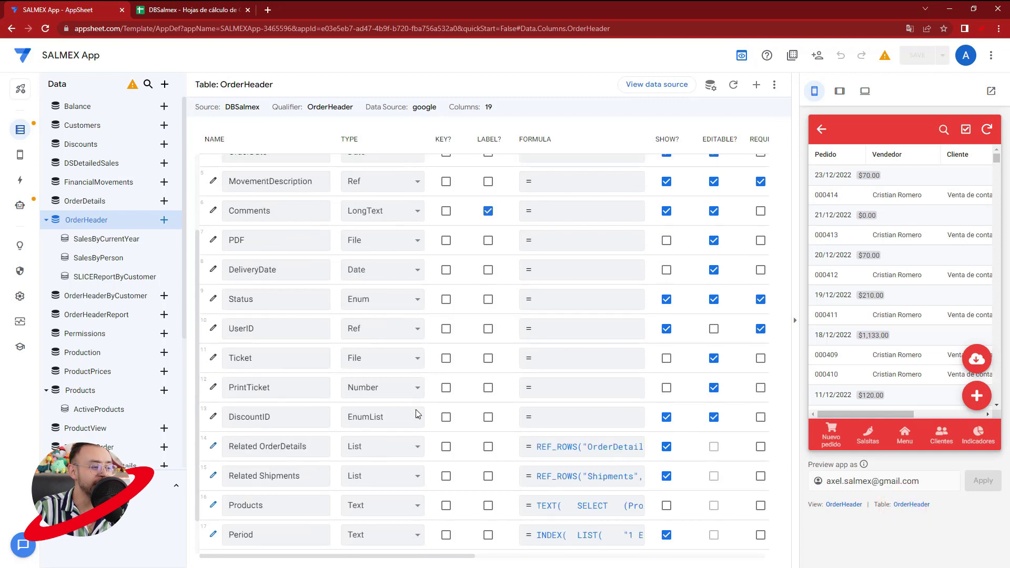
{"action": "scroll", "coordinate": [415, 413], "scroll_direction": "down", "scroll_amount": 1}
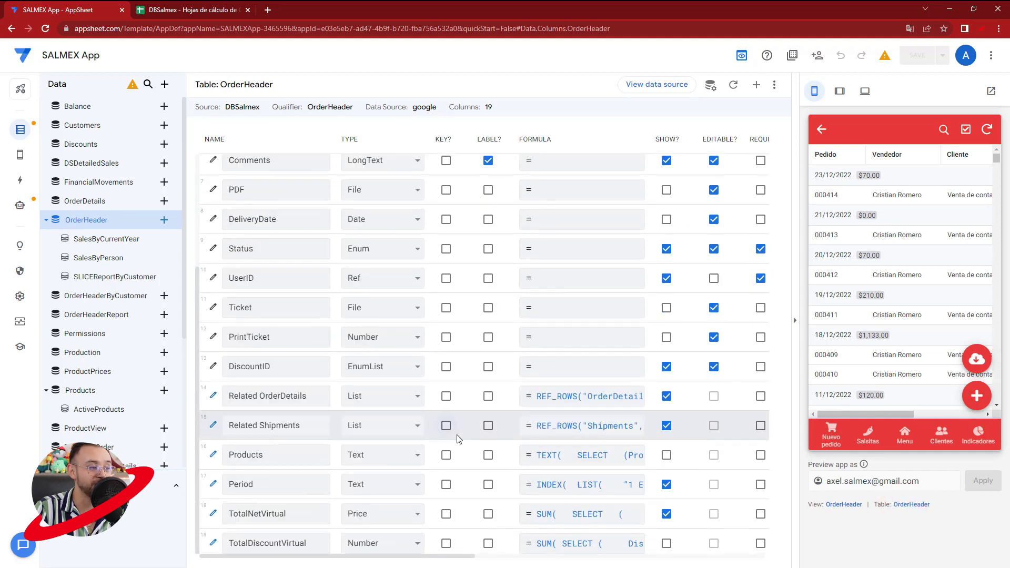
{"action": "scroll", "coordinate": [478, 390], "scroll_direction": "up", "scroll_amount": 3}
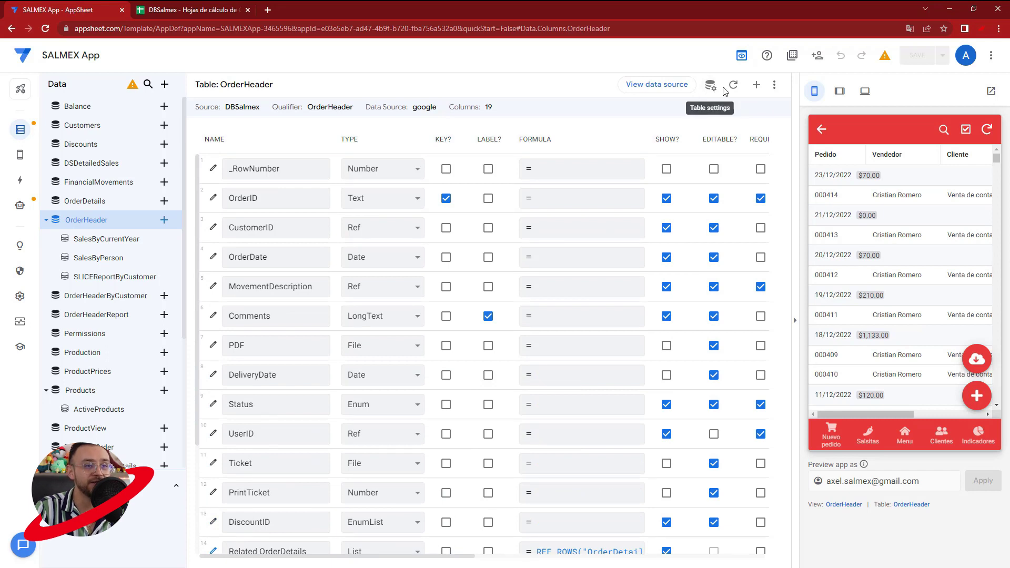
Add a new virtual column to OrderHeader with an empty-text ("") app formula.
{"action": "left_click", "coordinate": [757, 90]}
{"action": "left_click_drag", "start_coordinate": [544, 143], "coordinate": [415, 148]}
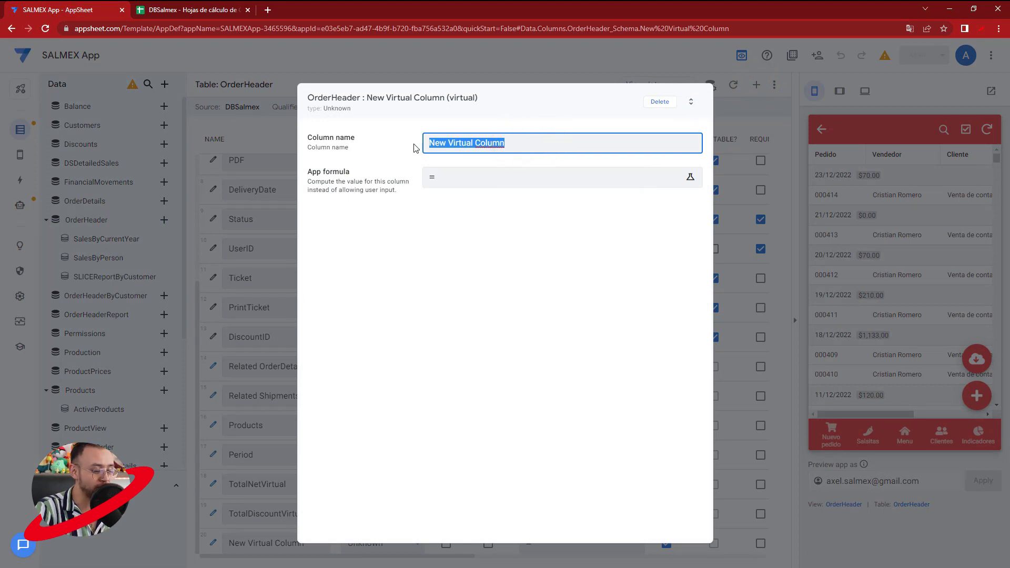
{"action": "type", "text": "OrderHeaderEdit"}
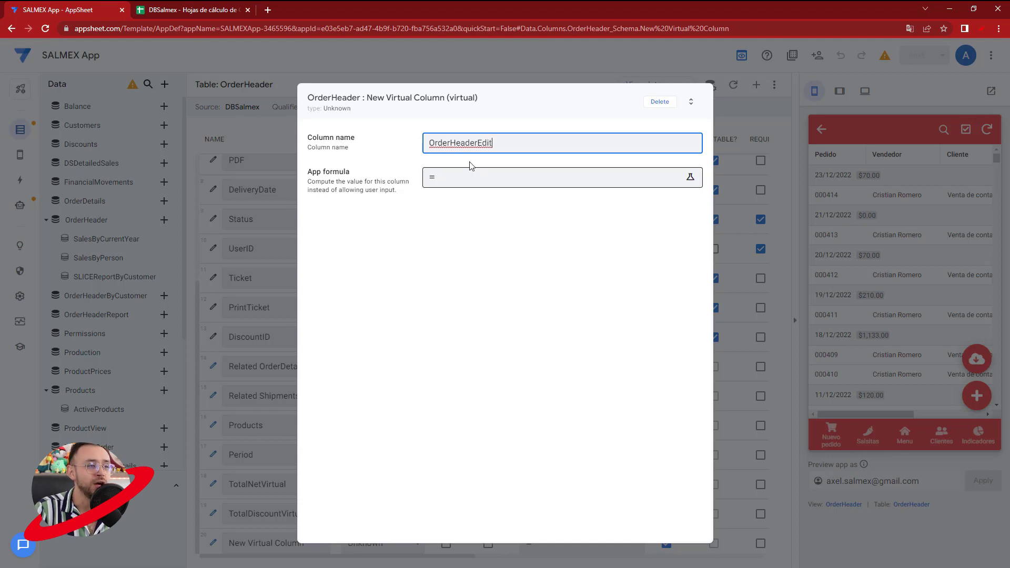
{"action": "left_click_drag", "start_coordinate": [479, 143], "coordinate": [504, 143]}
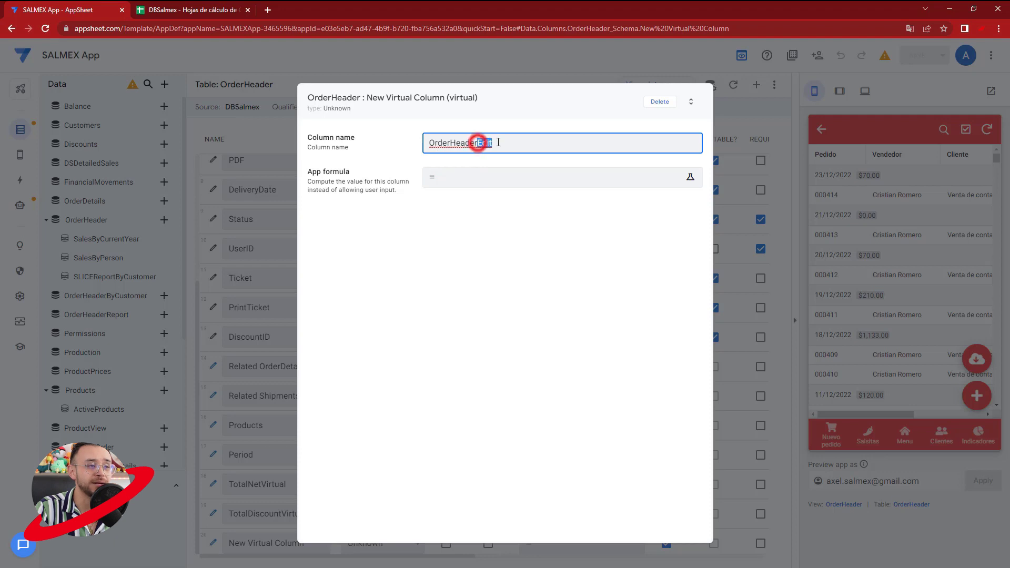
{"action": "left_click", "coordinate": [464, 184]}
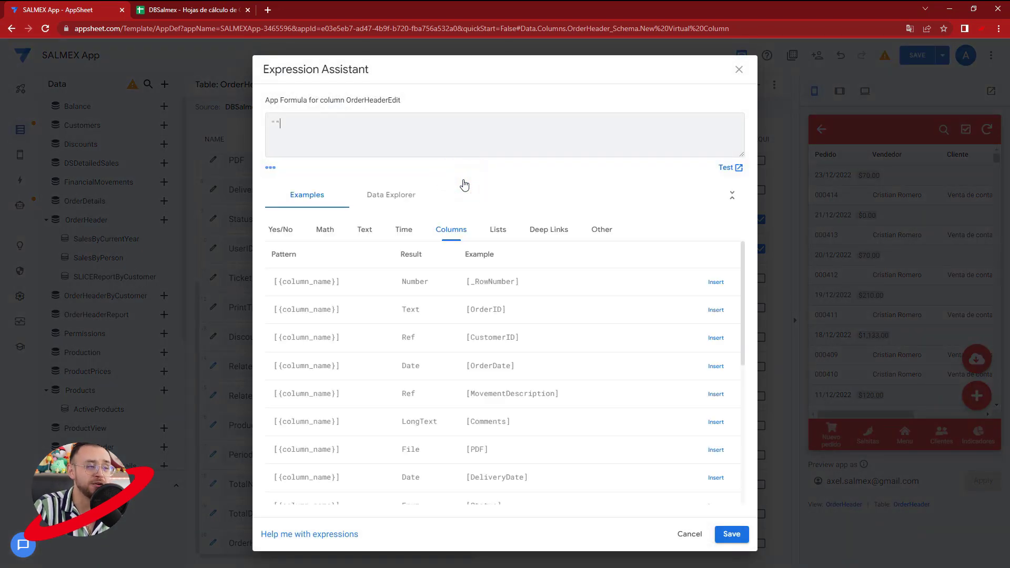
{"action": "left_click", "coordinate": [731, 535]}
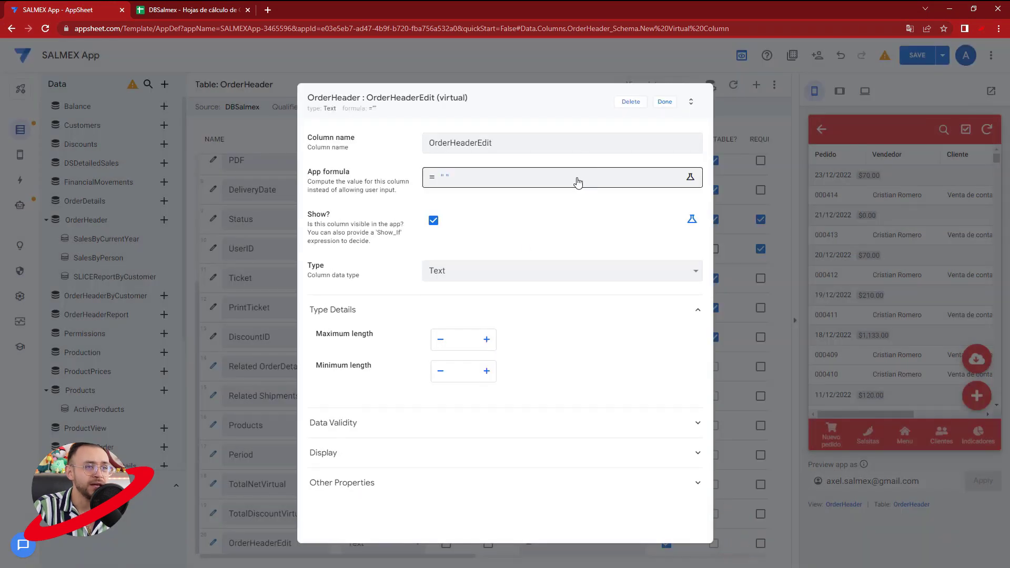
{"action": "left_click", "coordinate": [663, 103]}
Discard a second new virtual column, delete the OrderHeaderEdit column, and save the app.
{"action": "left_click", "coordinate": [754, 87]}
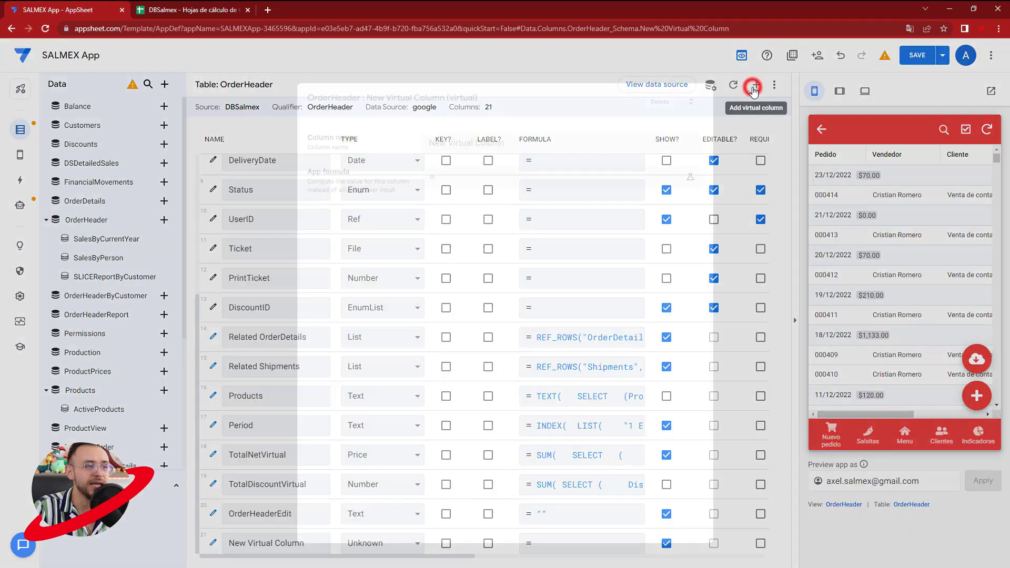
{"action": "triple_click", "coordinate": [531, 141]}
{"action": "type", "text": "OrderHeaderDe"}
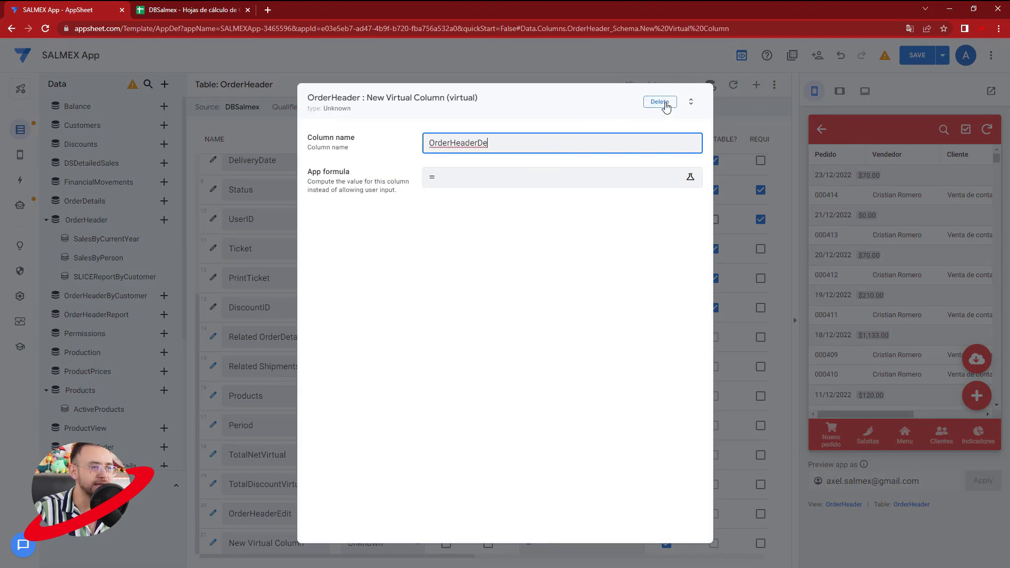
{"action": "left_click", "coordinate": [660, 102]}
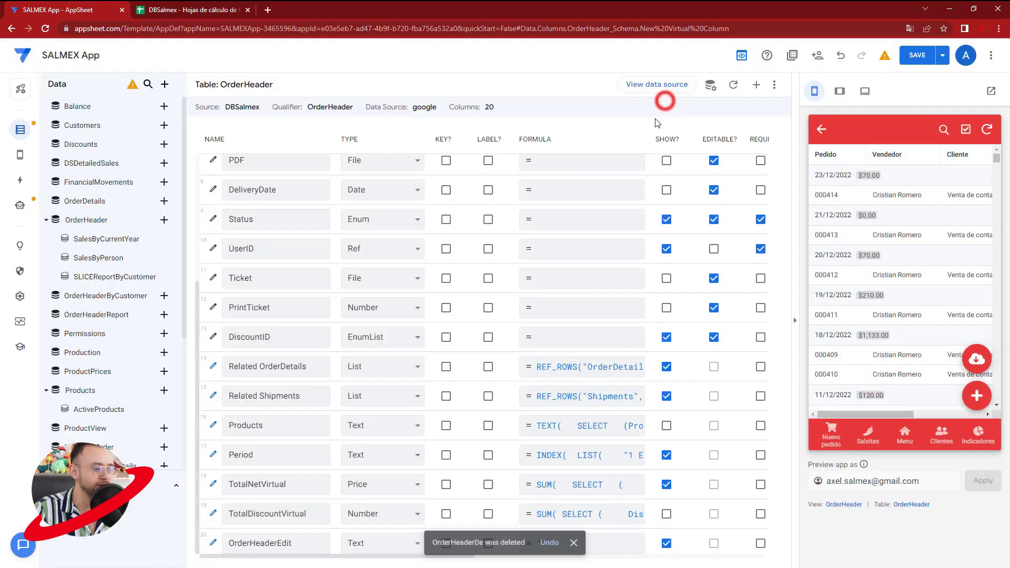
{"action": "left_click", "coordinate": [219, 551]}
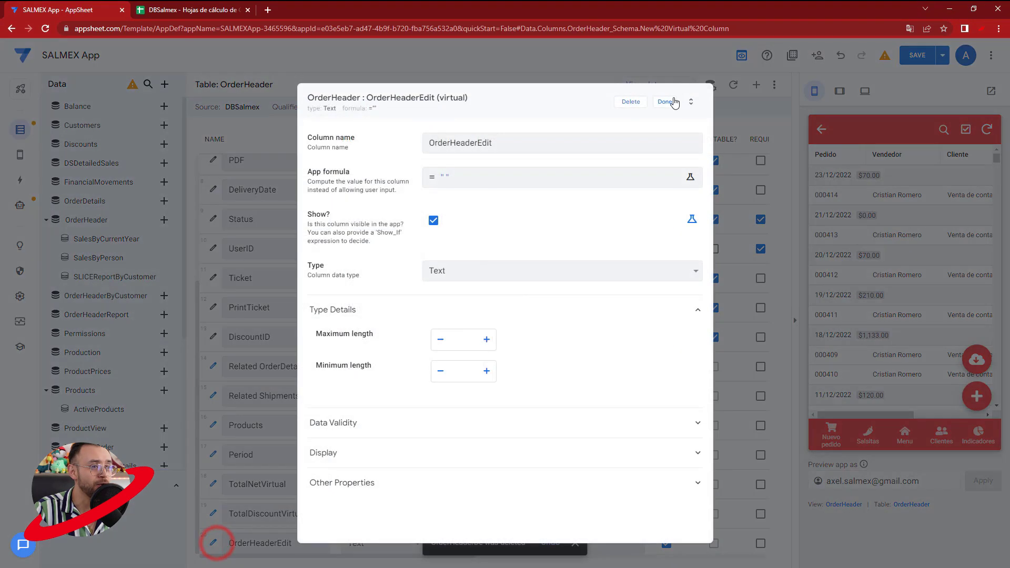
{"action": "left_click", "coordinate": [628, 101]}
{"action": "left_click", "coordinate": [918, 57]}
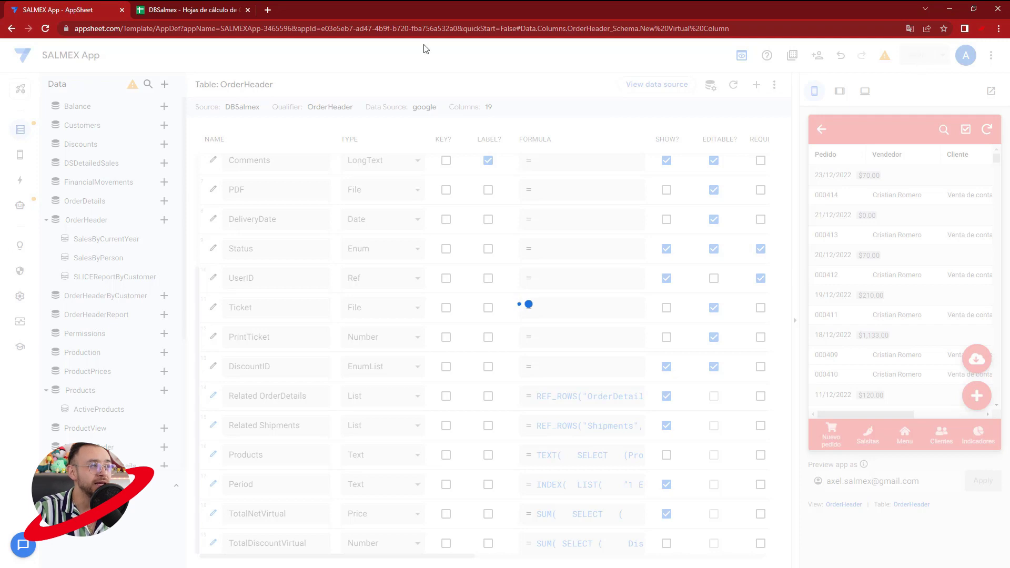
{"action": "left_click", "coordinate": [164, 11]}
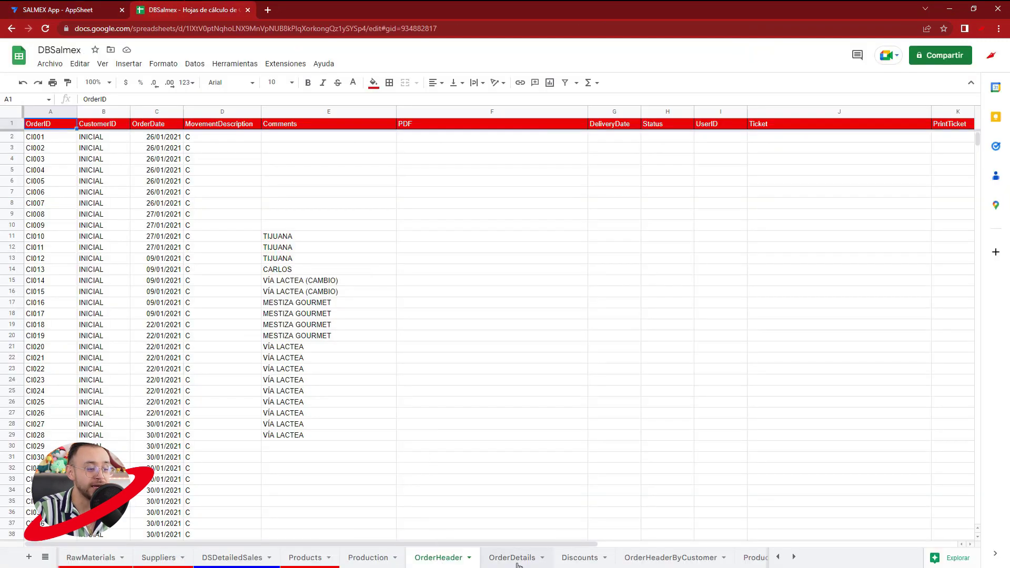
{"action": "left_click", "coordinate": [518, 559]}
{"action": "left_click", "coordinate": [438, 557]}
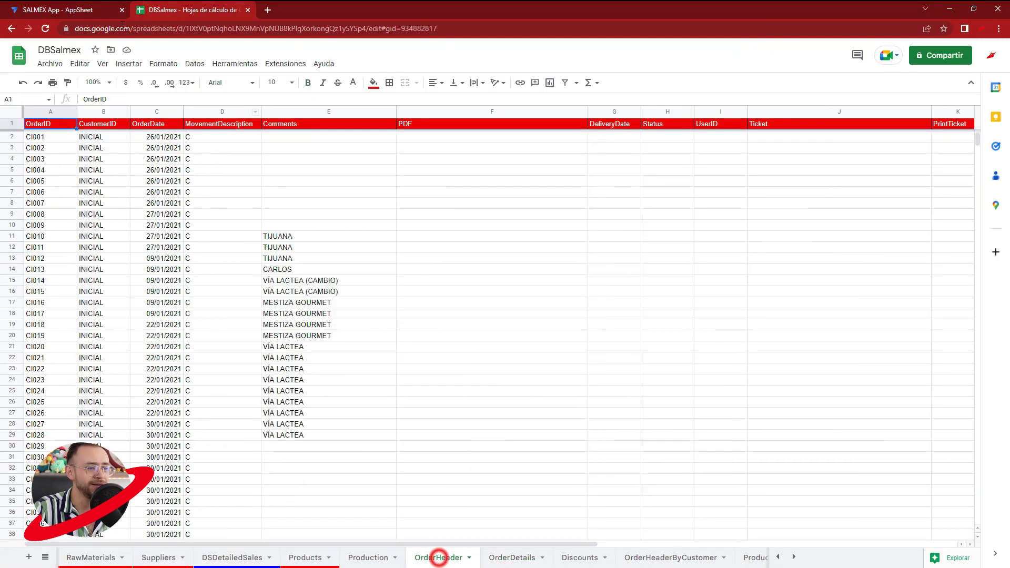
{"action": "key", "text": "ctrl+Tab"}
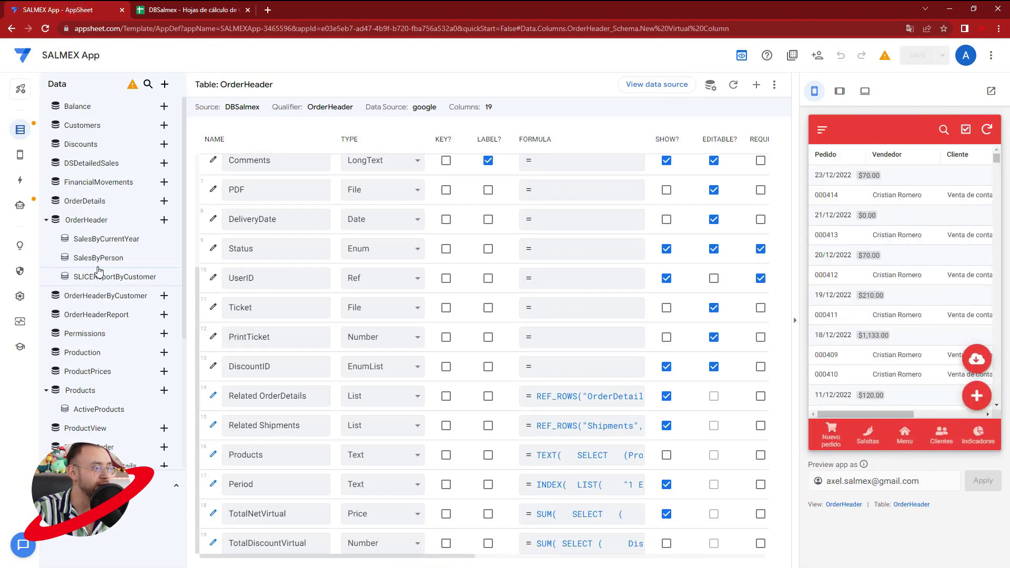
{"action": "mouse_move", "coordinate": [114, 277]}
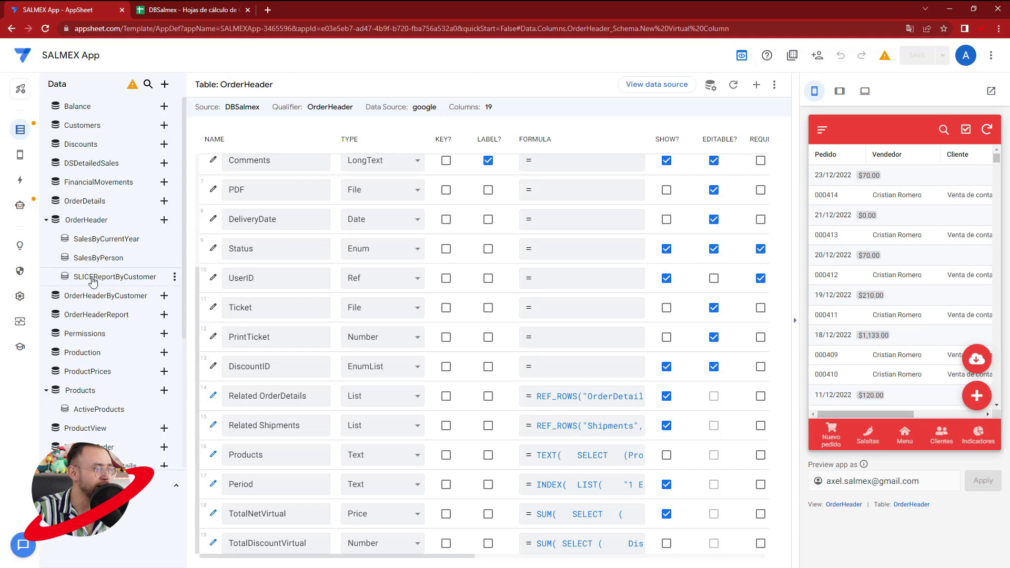
Create virtual column OrderDetailEdit on OrderDetails with formula "" and type Text.
{"action": "left_click", "coordinate": [89, 201]}
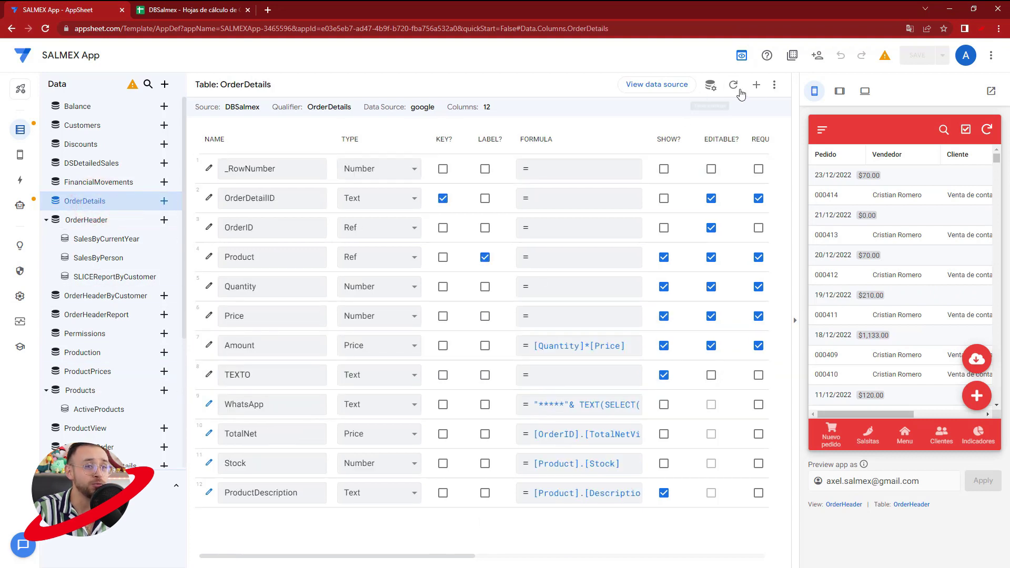
{"action": "left_click", "coordinate": [757, 86]}
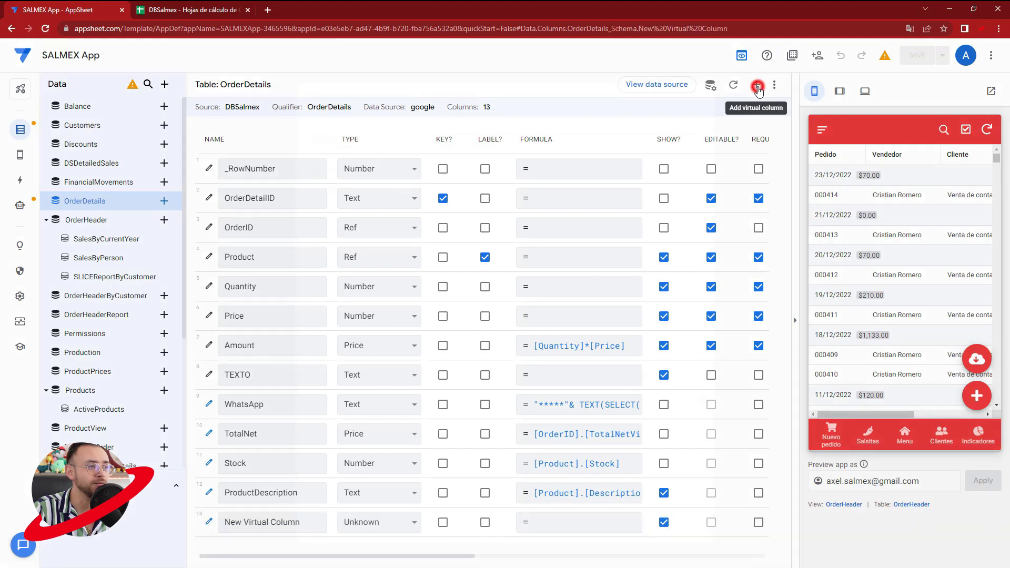
{"action": "left_click_drag", "start_coordinate": [521, 142], "coordinate": [390, 143]}
{"action": "type", "text": "OrderDetailEdit"}
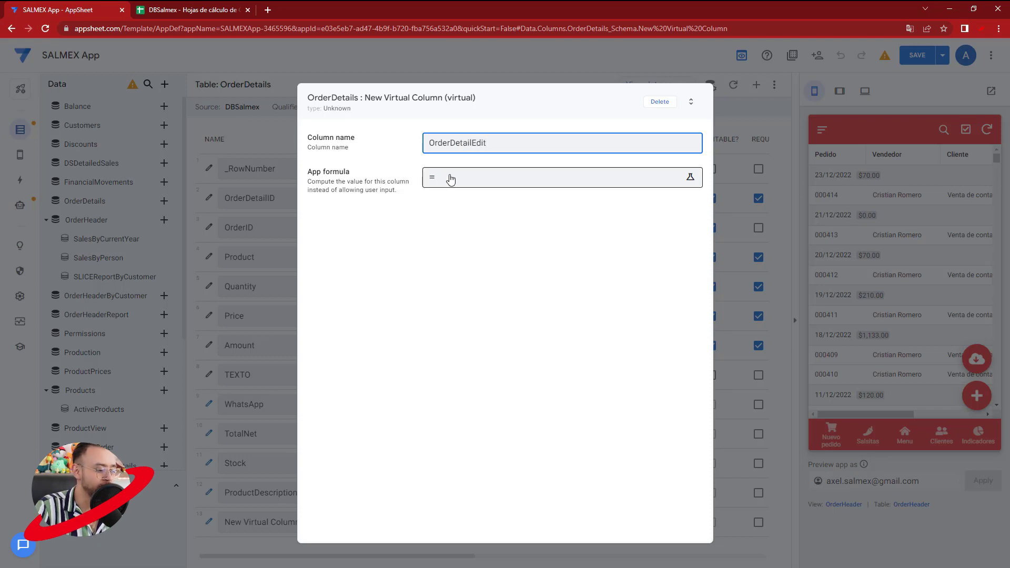
{"action": "left_click", "coordinate": [451, 177]}
{"action": "type", "text": "\"\""}
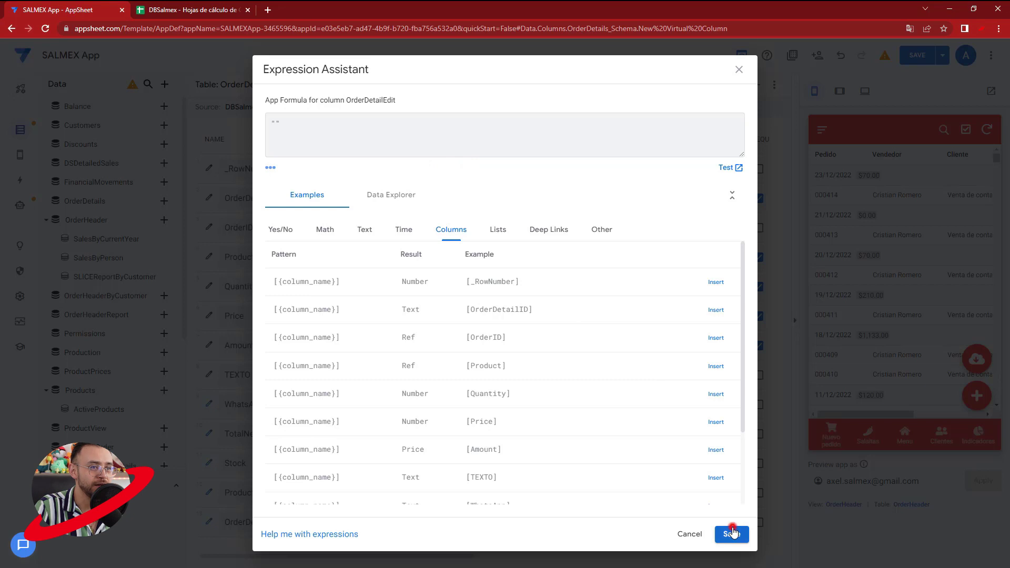
{"action": "left_click", "coordinate": [731, 534]}
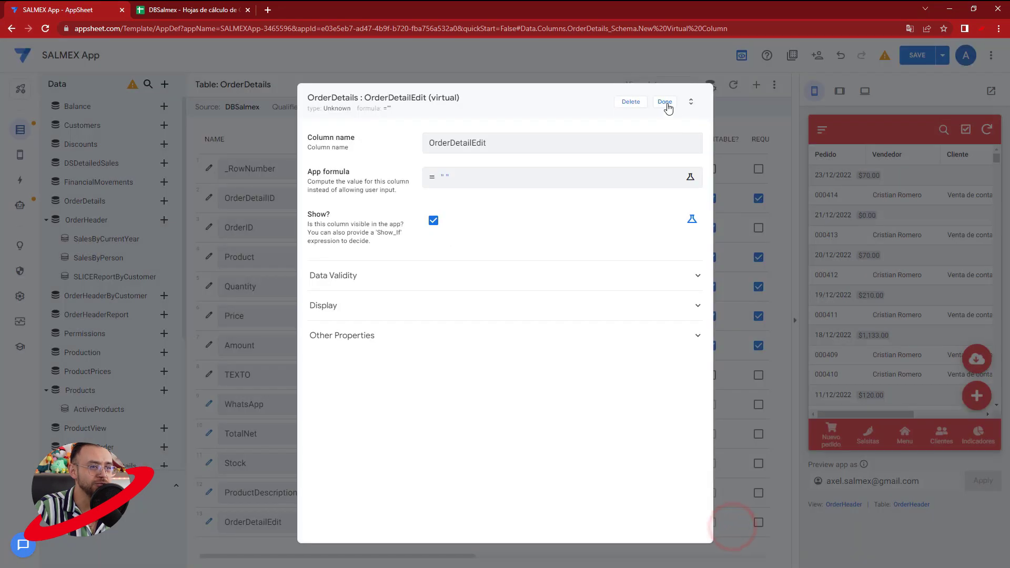
{"action": "left_click", "coordinate": [667, 105]}
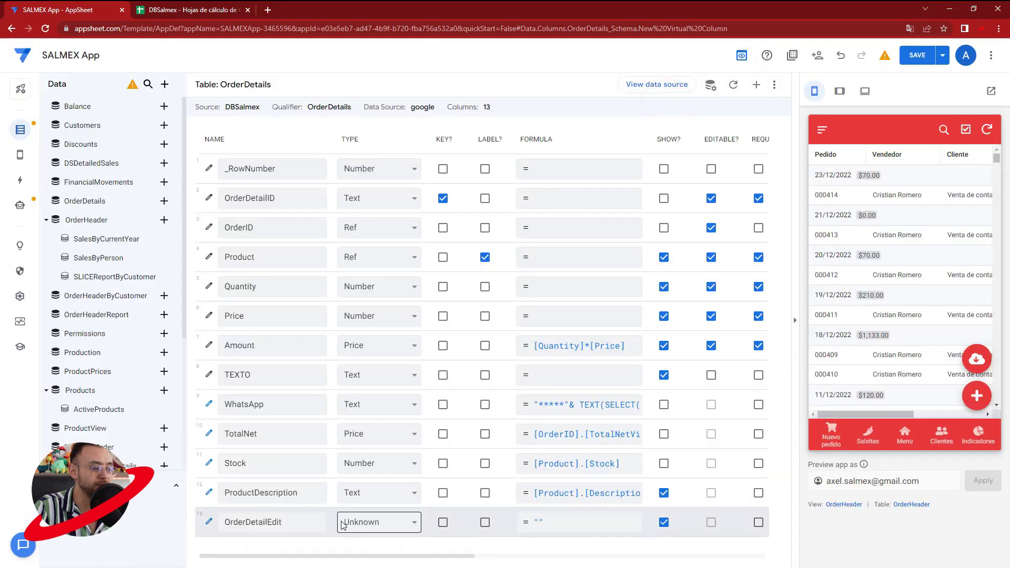
{"action": "left_click", "coordinate": [367, 523]}
{"action": "key", "text": "t"}
{"action": "key", "text": "Return"}
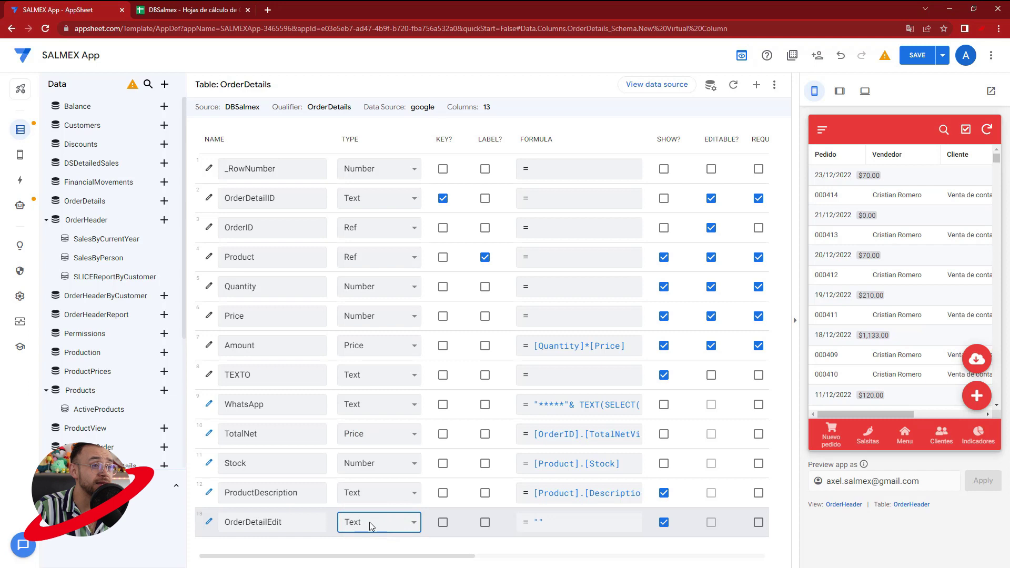
Create virtual column OrderDetailDelete on OrderDetails with formula "", then save the app.
{"action": "left_click", "coordinate": [754, 87]}
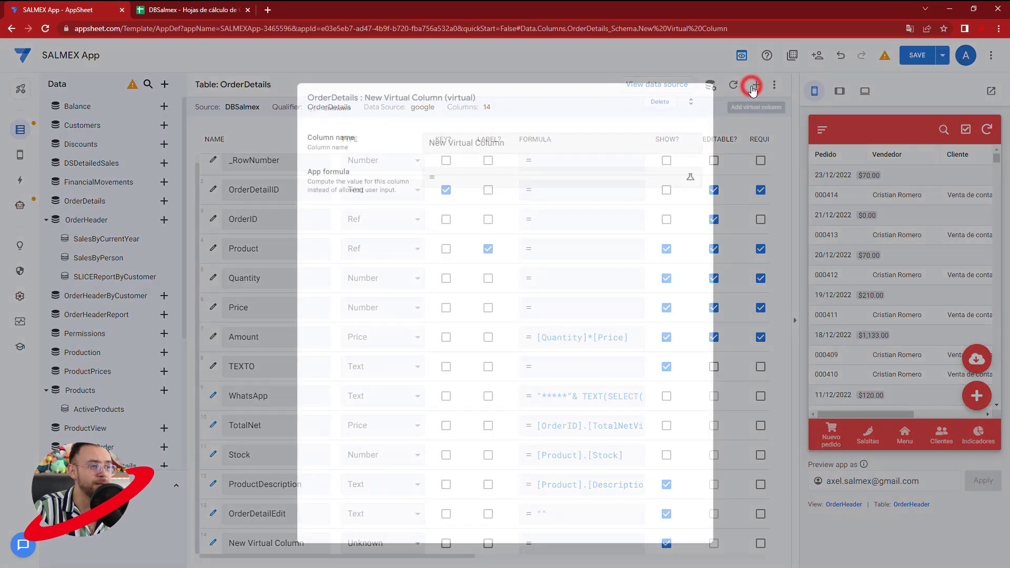
{"action": "left_click_drag", "start_coordinate": [521, 144], "coordinate": [435, 144]}
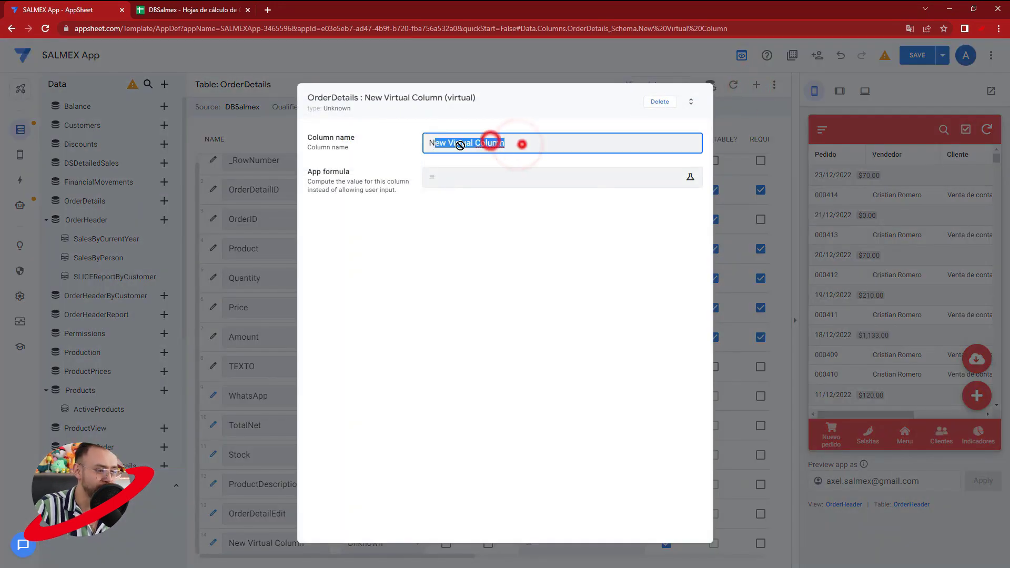
{"action": "left_click_drag", "start_coordinate": [521, 144], "coordinate": [425, 144]}
{"action": "key", "text": "BackSpace"}
{"action": "type", "text": "OrderDetailDelete"}
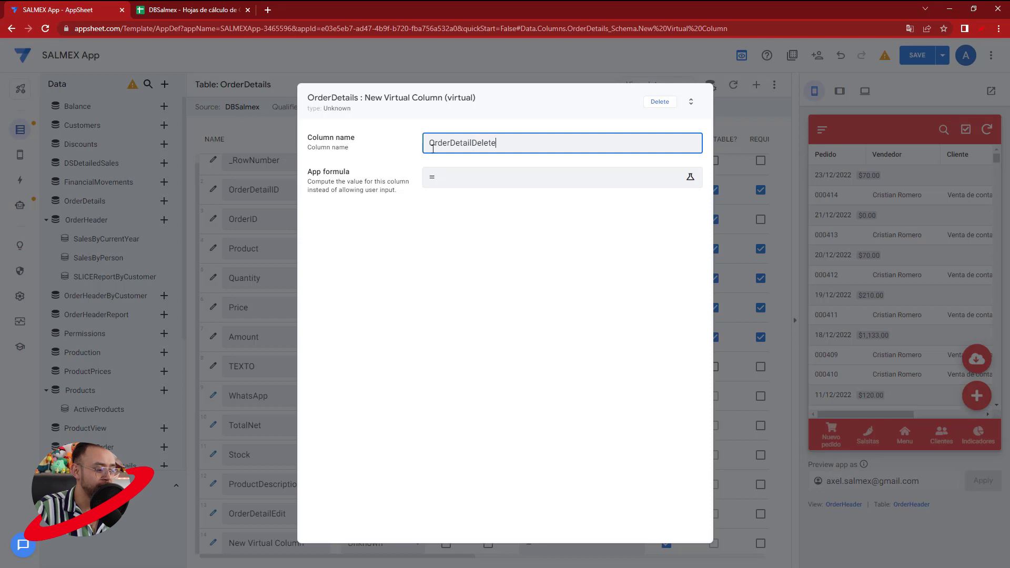
{"action": "left_click", "coordinate": [451, 179]}
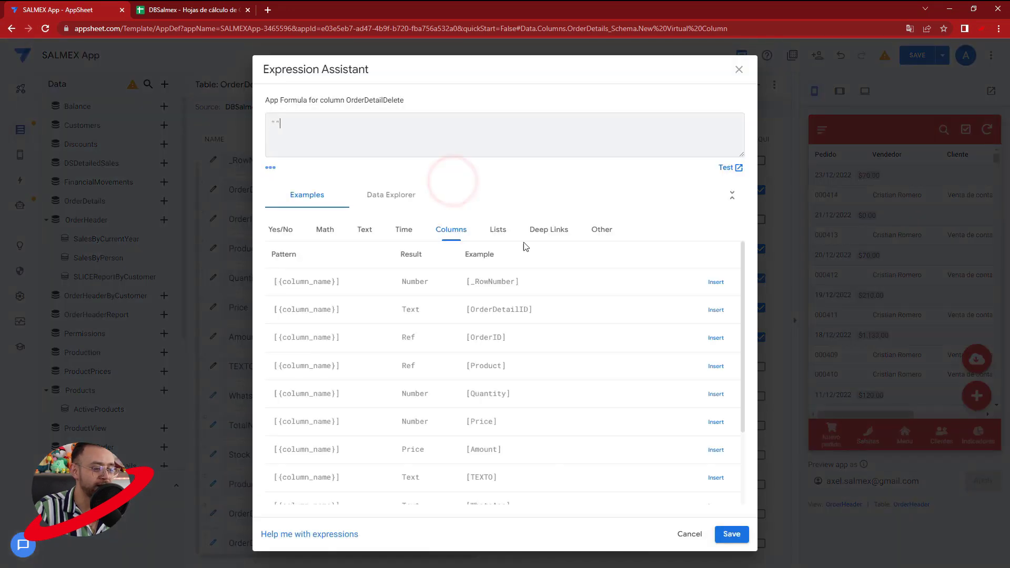
{"action": "left_click", "coordinate": [729, 535]}
{"action": "left_click", "coordinate": [666, 105]}
{"action": "left_click", "coordinate": [912, 57]}
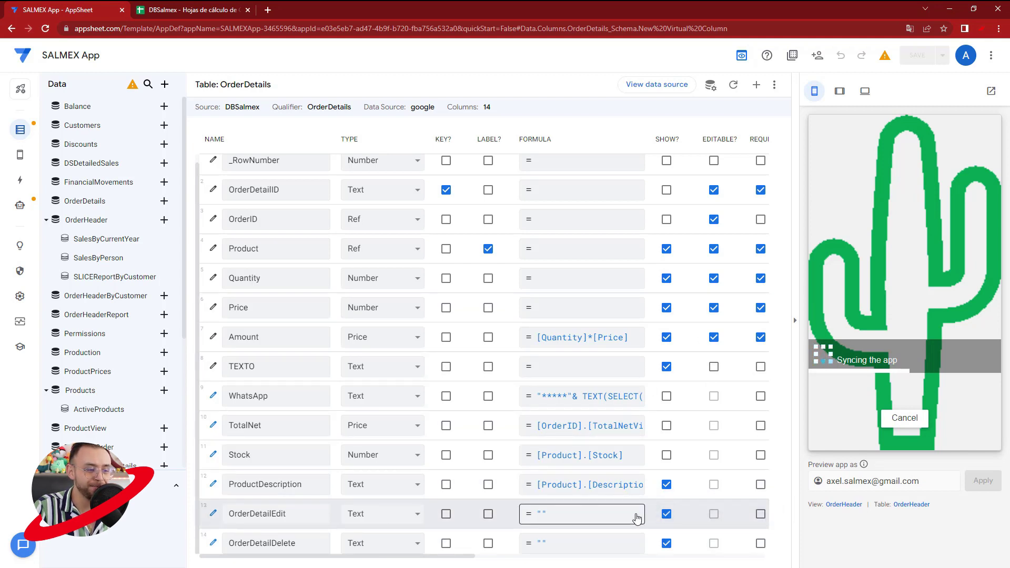
Uncheck SHOW? for OrderDetailEdit and OrderDetailDelete, save, and review the unsearchable-column warning.
{"action": "left_click", "coordinate": [667, 514]}
{"action": "left_click", "coordinate": [665, 543]}
{"action": "left_click", "coordinate": [923, 55]}
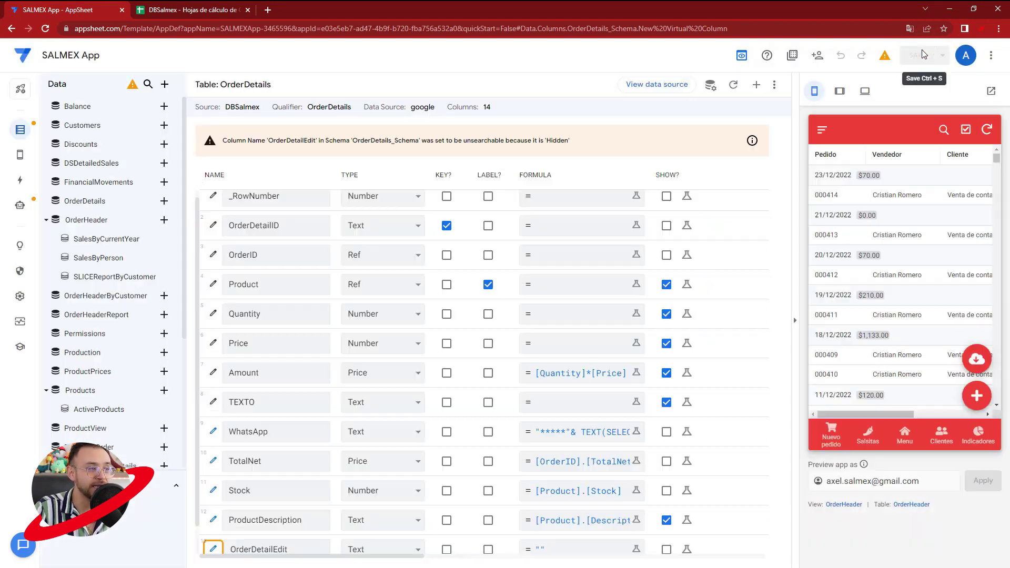
{"action": "scroll", "coordinate": [382, 383], "scroll_direction": "down", "scroll_amount": 1}
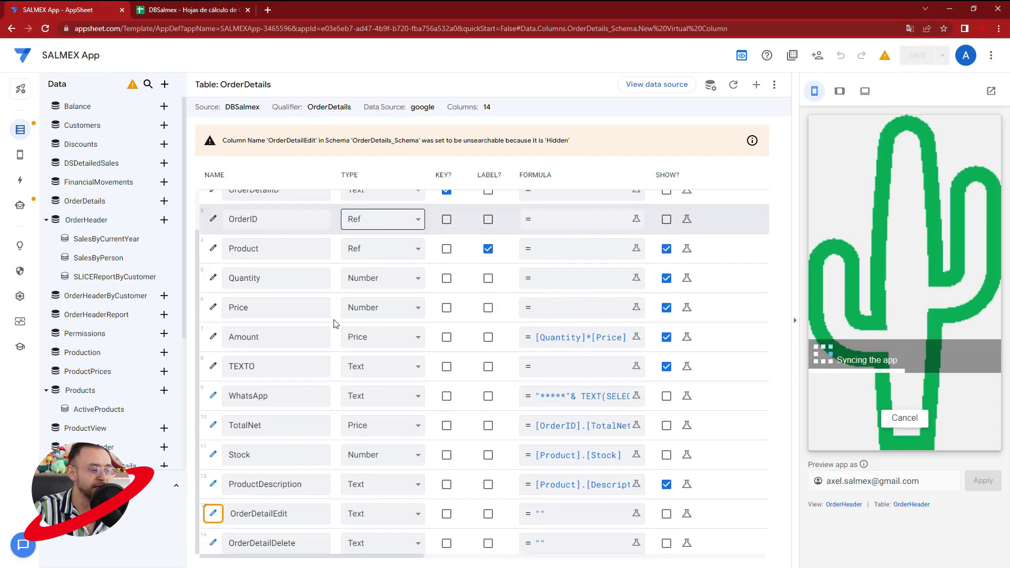
{"action": "left_click", "coordinate": [236, 511]}
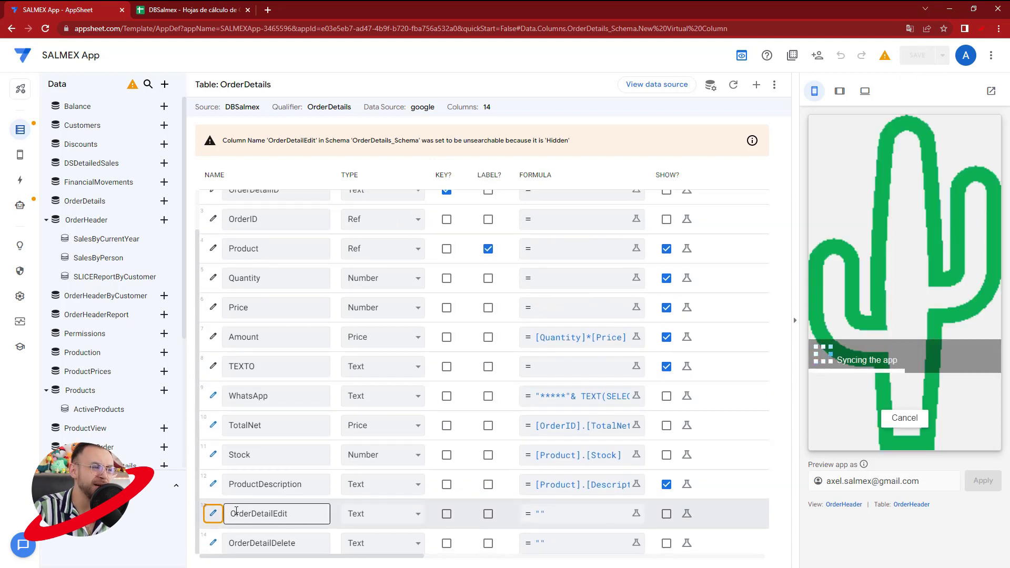
{"action": "left_click_drag", "start_coordinate": [375, 140], "coordinate": [491, 141]}
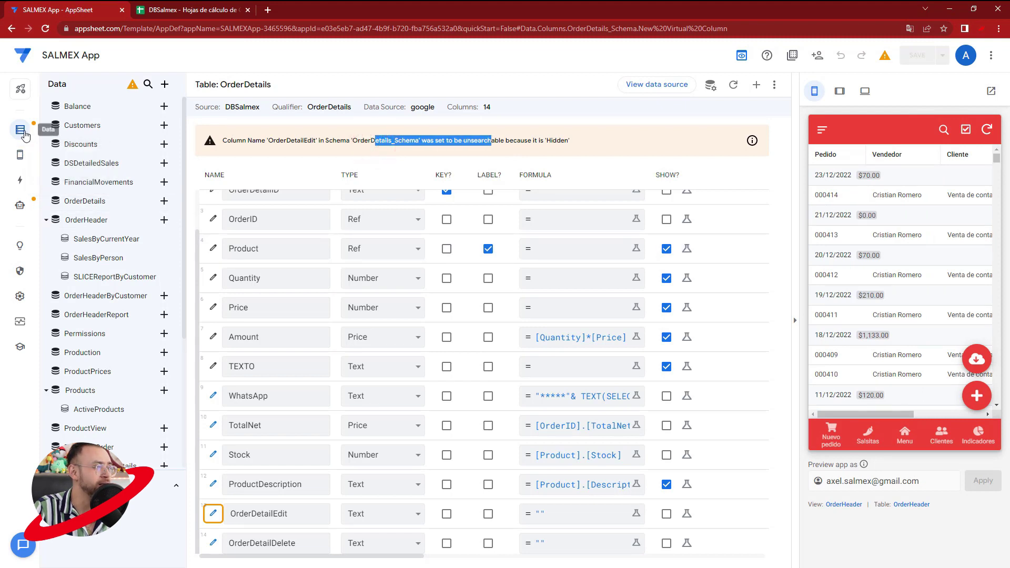
{"action": "left_click", "coordinate": [18, 184]}
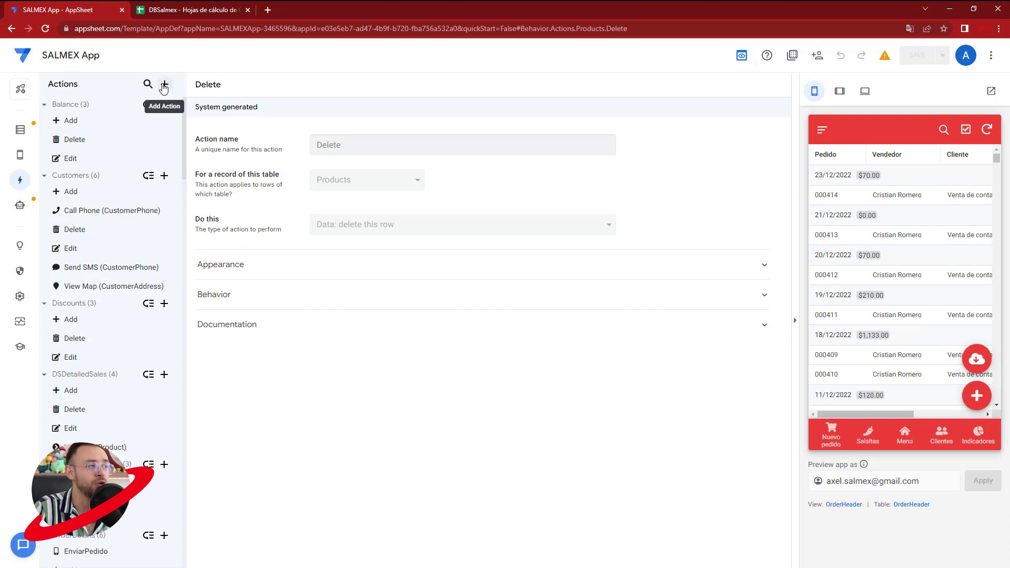
Create a blank action named ACTIONOrderDetailEdit that applies to records of the OrderDetails table.
{"action": "left_click", "coordinate": [163, 85]}
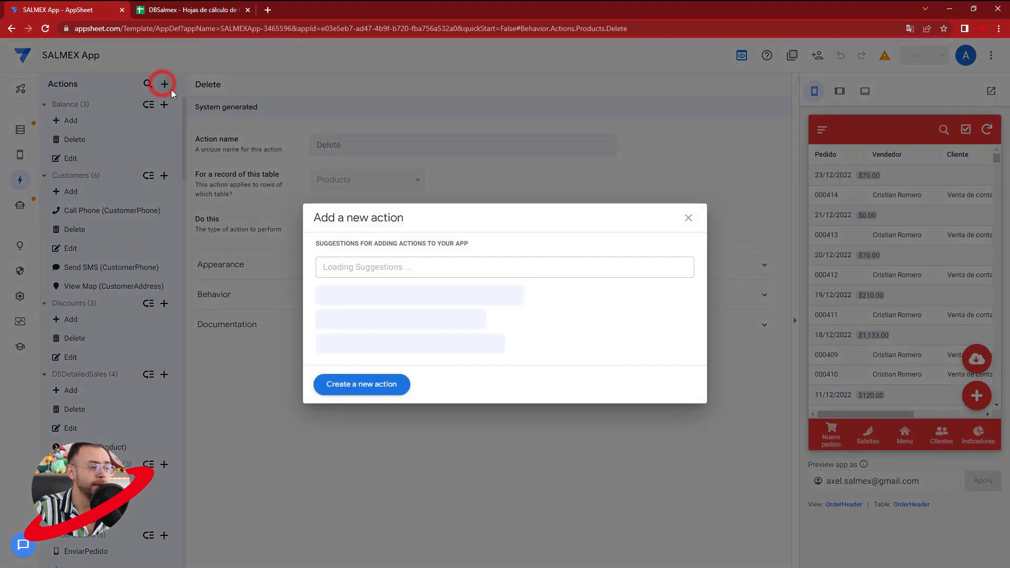
{"action": "left_click", "coordinate": [356, 390]}
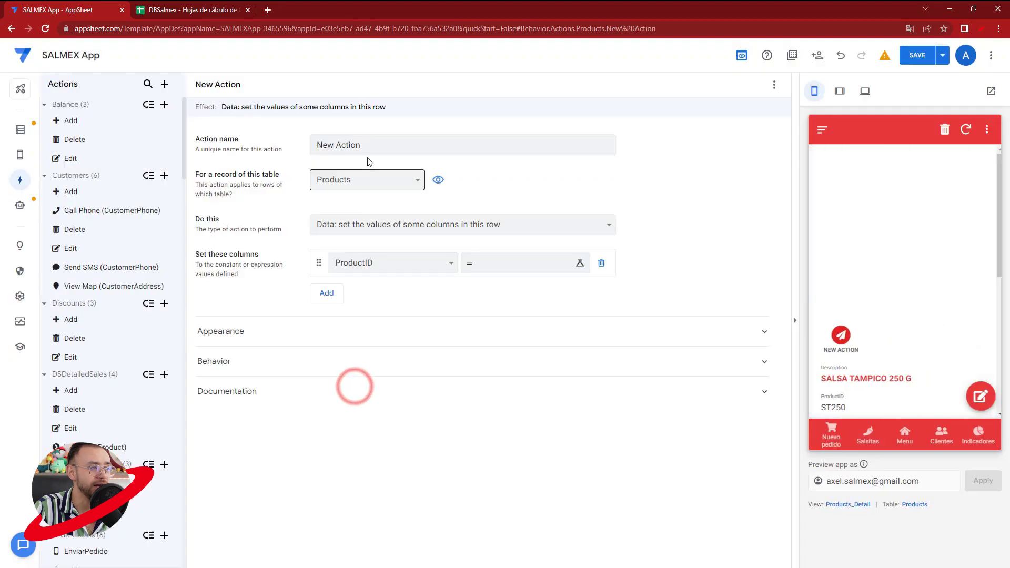
{"action": "left_click_drag", "start_coordinate": [382, 144], "coordinate": [304, 146]}
{"action": "type", "text": "ACTIONOrder"}
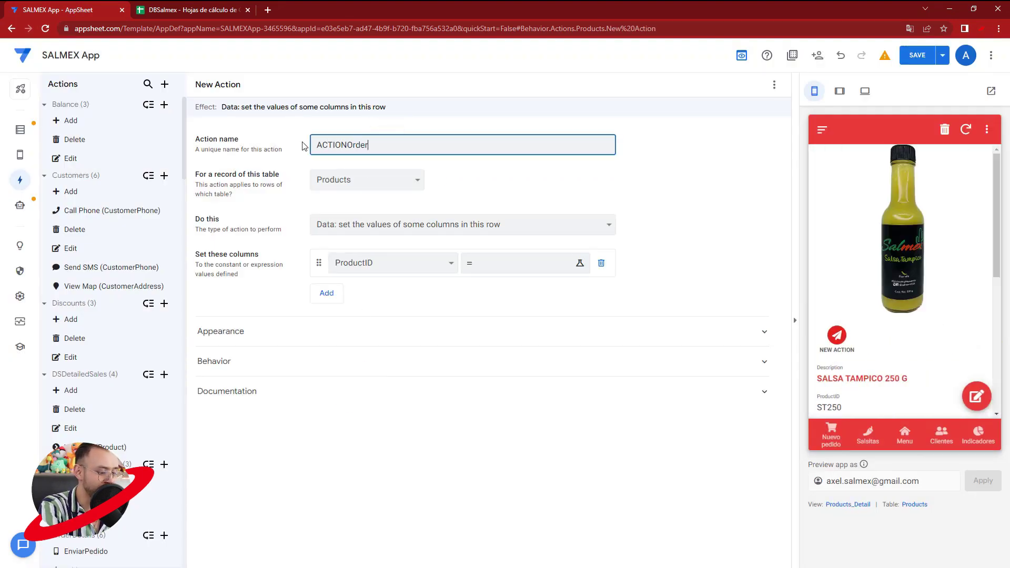
{"action": "type", "text": "DetailEdit"}
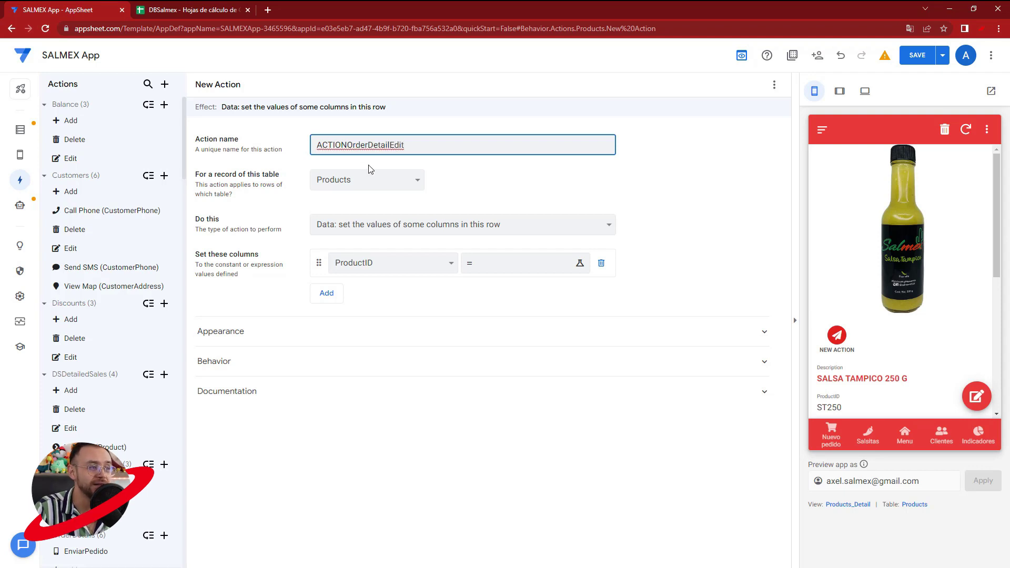
{"action": "left_click", "coordinate": [371, 179]}
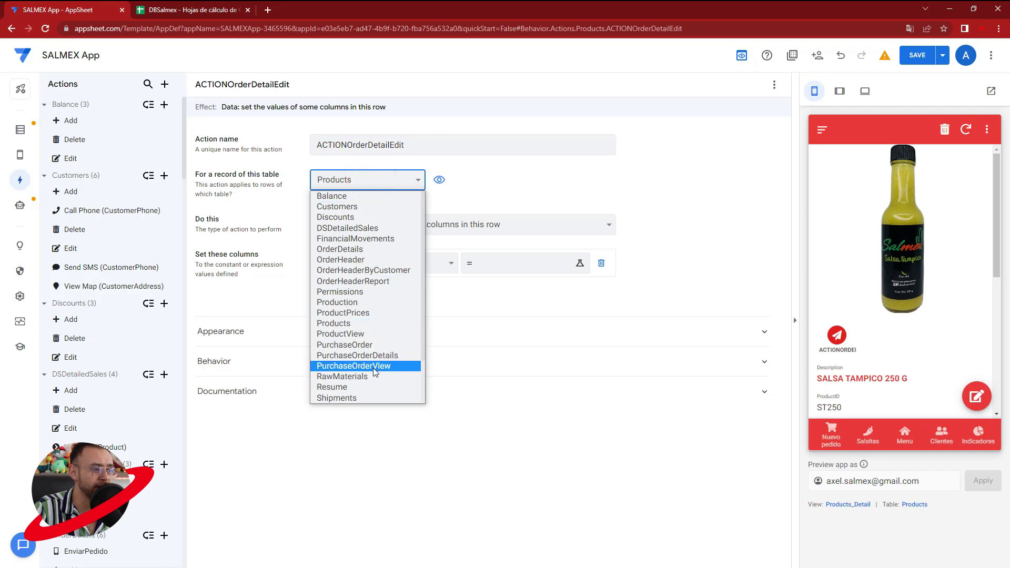
{"action": "left_click", "coordinate": [362, 250]}
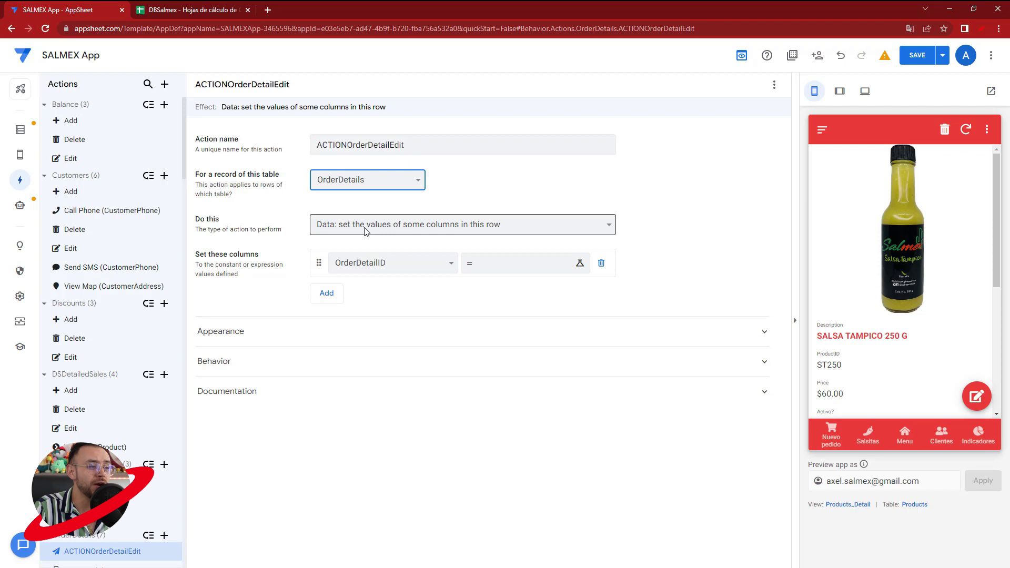
Make the action set Quantity to INPUT("Quantity", 0).
{"action": "left_click", "coordinate": [368, 263]}
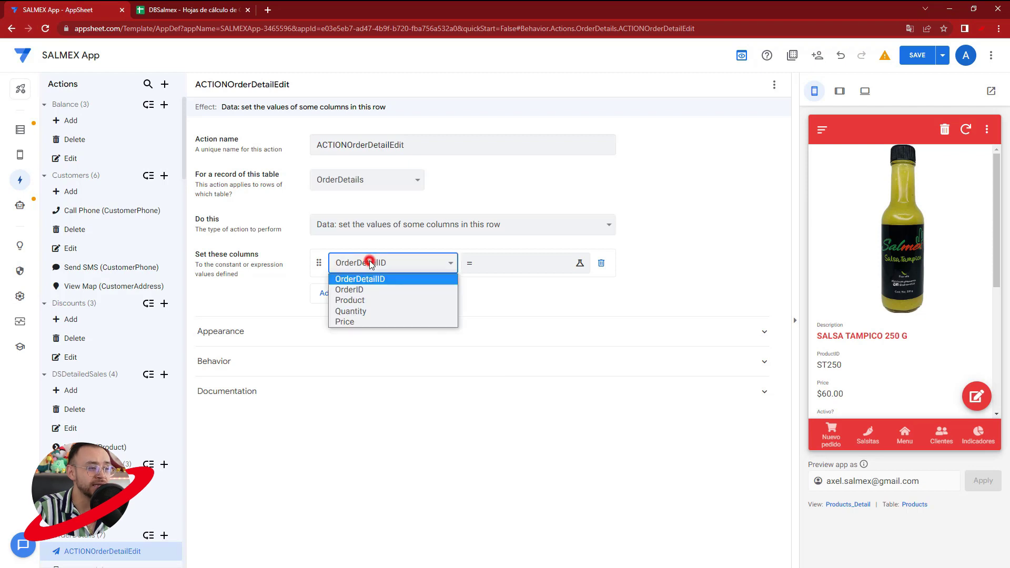
{"action": "left_click", "coordinate": [360, 312]}
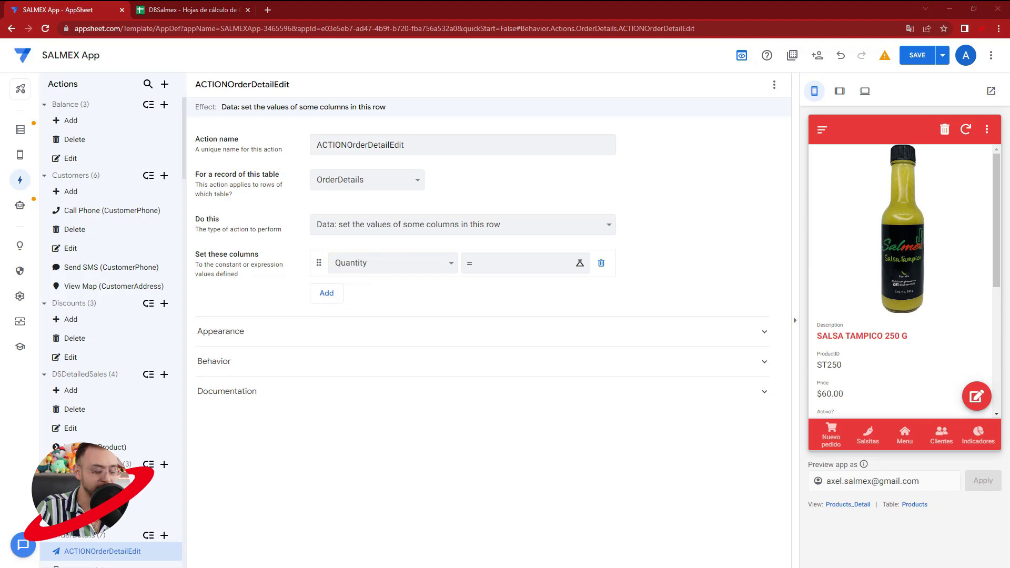
{"action": "left_click", "coordinate": [499, 267]}
{"action": "left_click", "coordinate": [331, 128]}
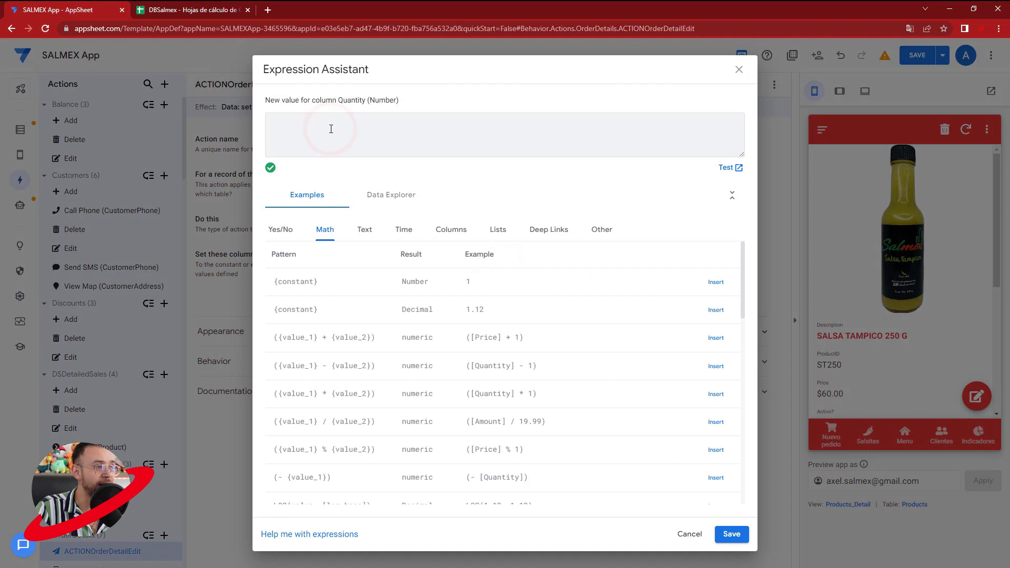
{"action": "type", "text": "INPUT(\"Quantity\", 0)"}
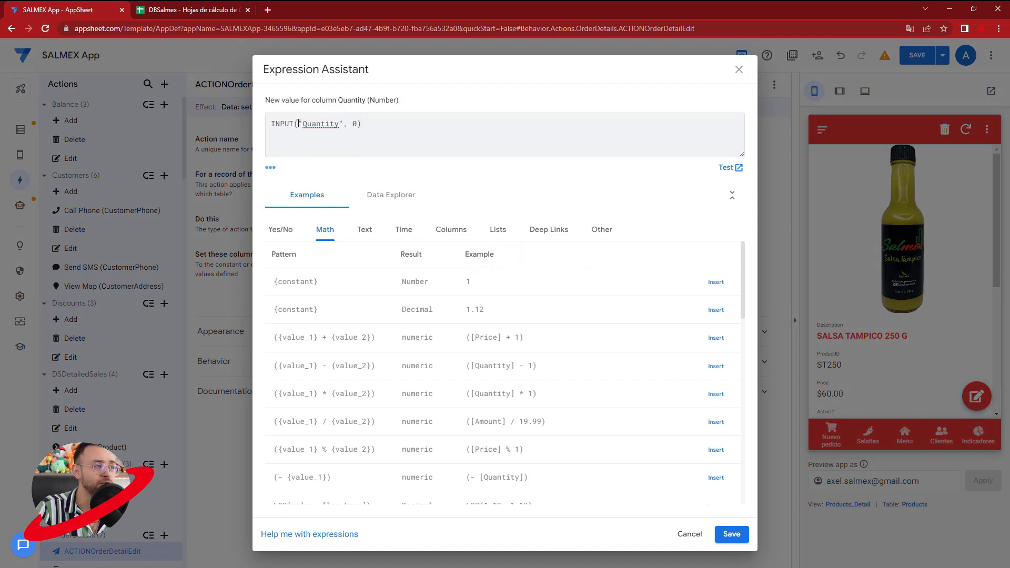
{"action": "left_click_drag", "start_coordinate": [327, 125], "coordinate": [339, 125]}
{"action": "double_click", "coordinate": [354, 124]}
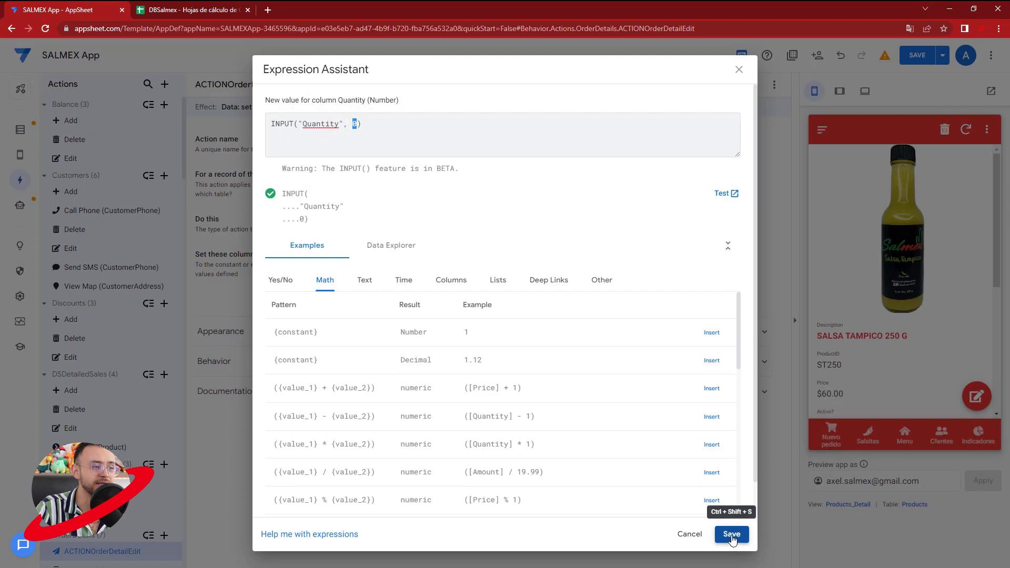
{"action": "left_click", "coordinate": [731, 534]}
Add a second column so the action sets Price to INPUT("Precio", 0).
{"action": "left_click", "coordinate": [327, 294]}
{"action": "left_click", "coordinate": [373, 285]}
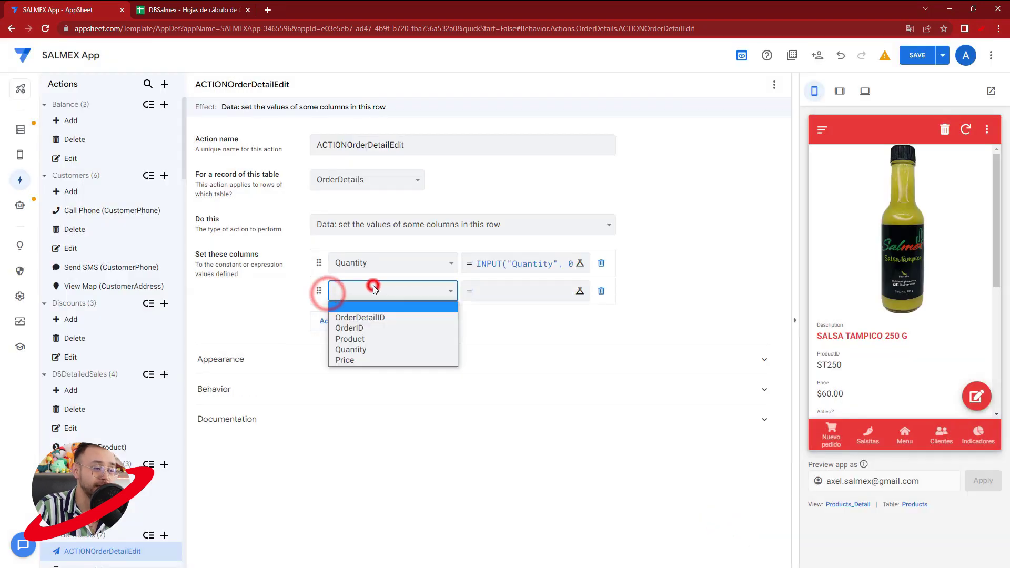
{"action": "left_click", "coordinate": [375, 362]}
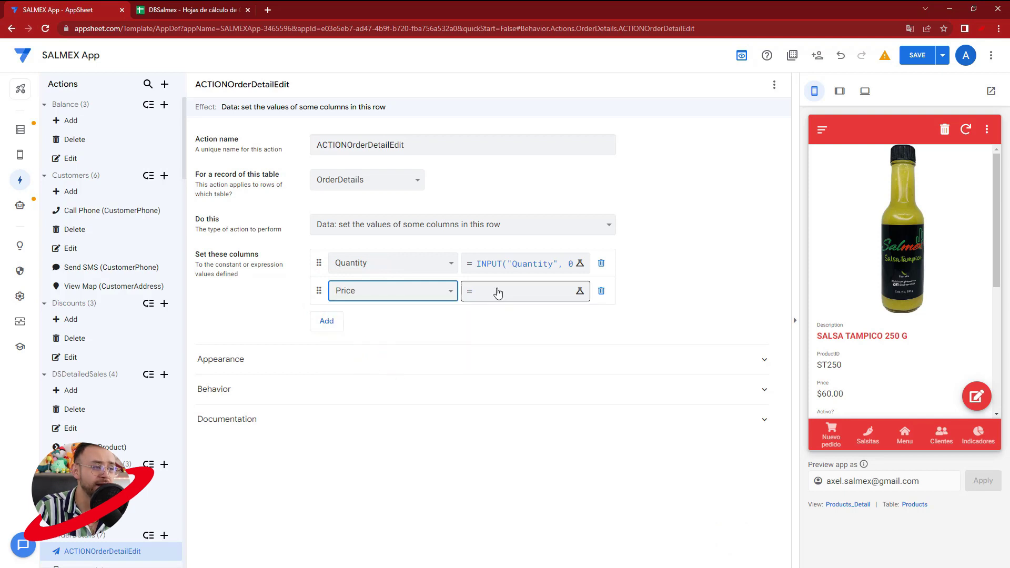
{"action": "left_click", "coordinate": [497, 293]}
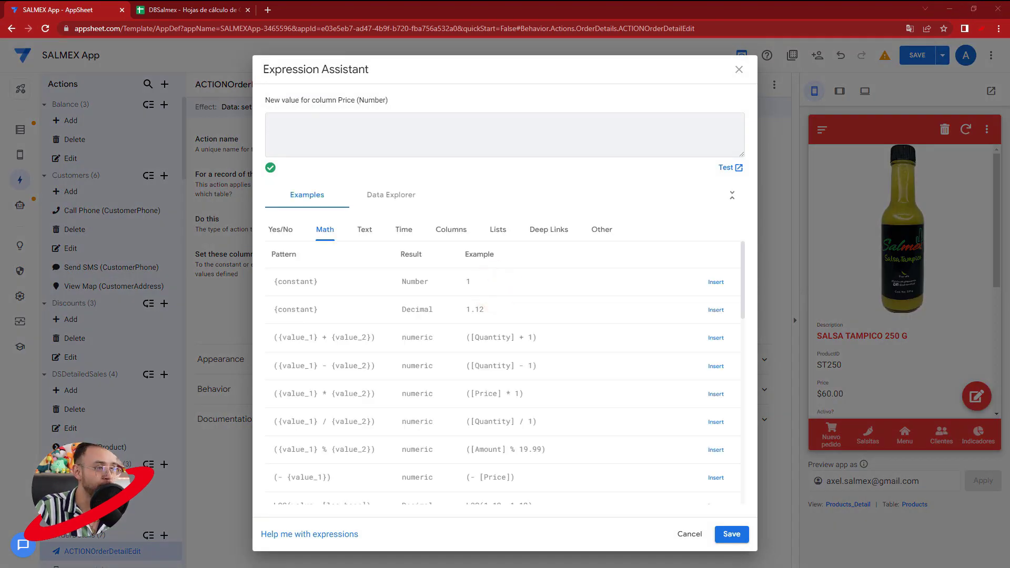
{"action": "left_click", "coordinate": [429, 129]}
{"action": "type", "text": "INPUT(\"Precio\", 0)"}
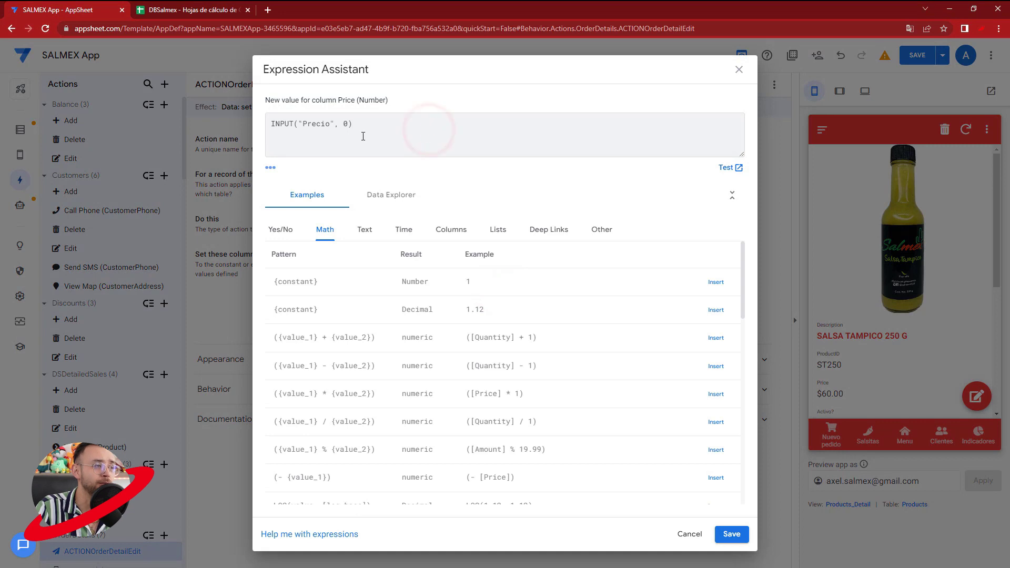
{"action": "double_click", "coordinate": [346, 124]}
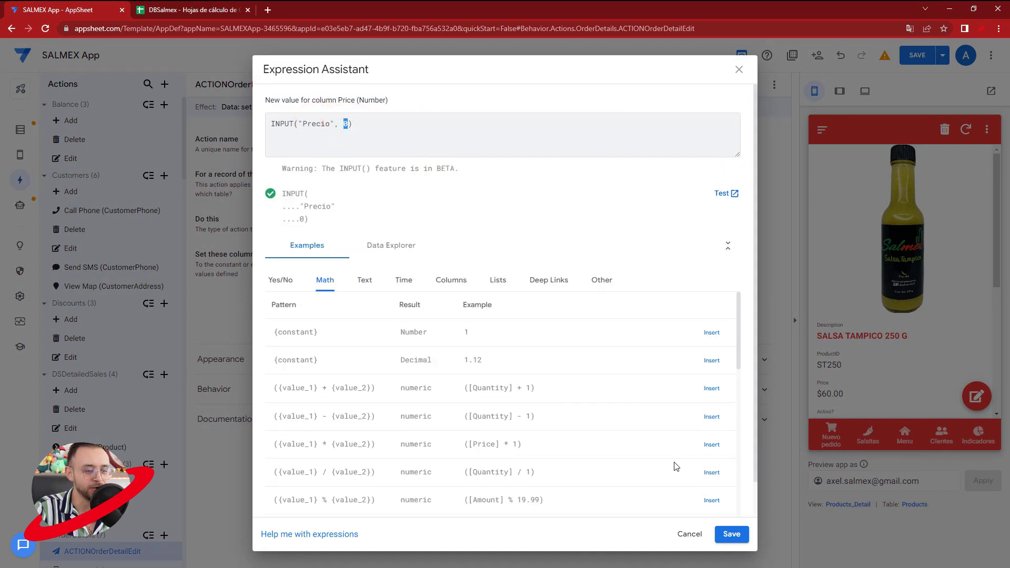
{"action": "left_click", "coordinate": [745, 535]}
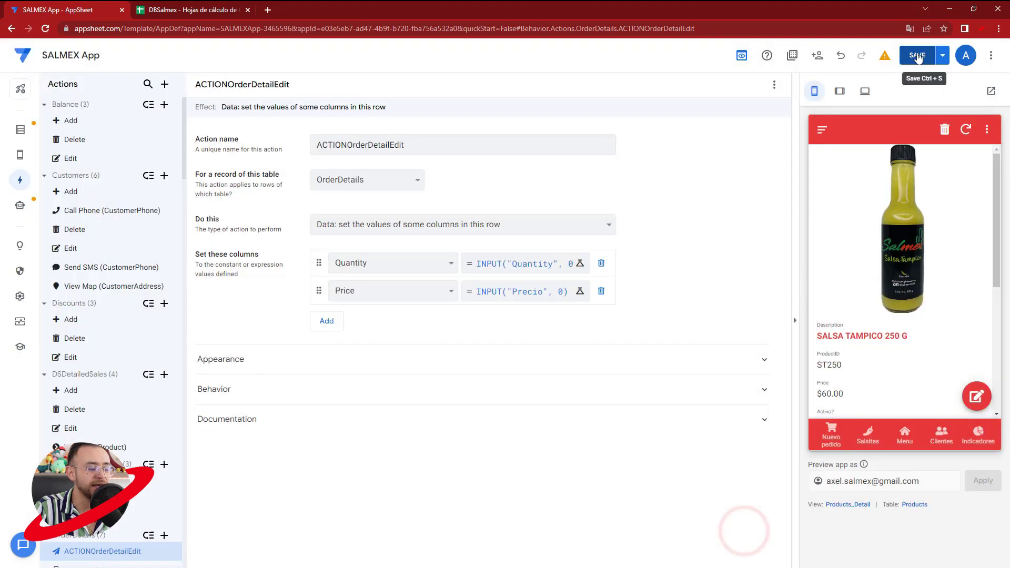
Save the app, then view order 000414 and its TROCITOS DE HABANERO item in the preview.
{"action": "left_click", "coordinate": [917, 55]}
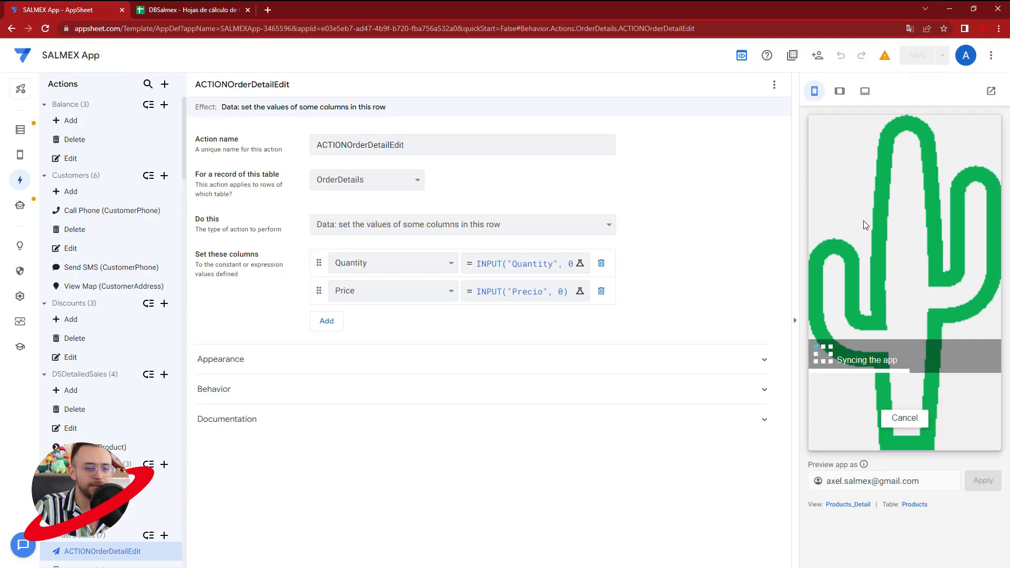
{"action": "left_click", "coordinate": [900, 437]}
{"action": "left_click", "coordinate": [850, 345]}
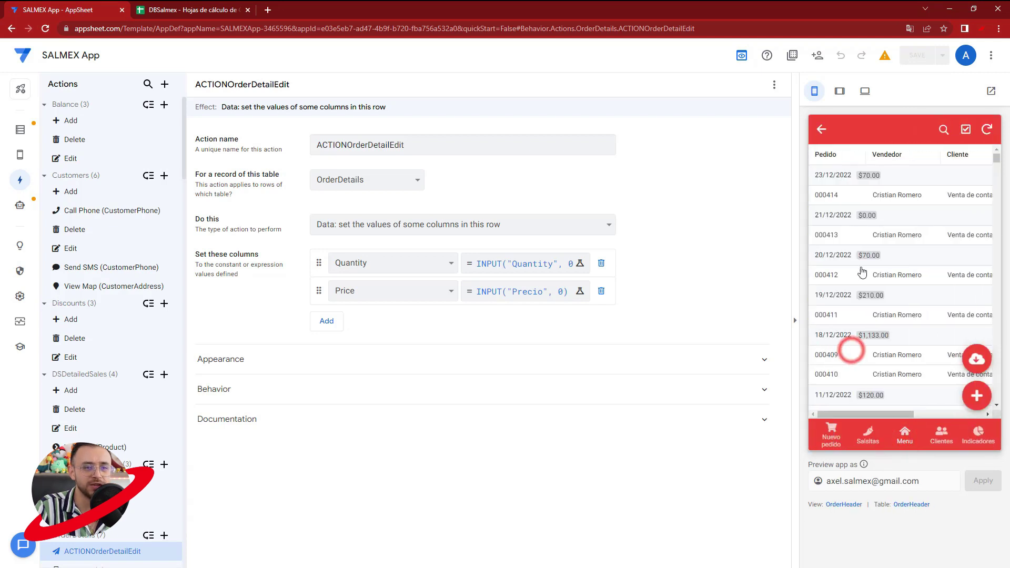
{"action": "left_click", "coordinate": [885, 193]}
{"action": "scroll", "coordinate": [890, 306], "scroll_direction": "down", "scroll_amount": 2}
{"action": "scroll", "coordinate": [884, 311], "scroll_direction": "up", "scroll_amount": 2}
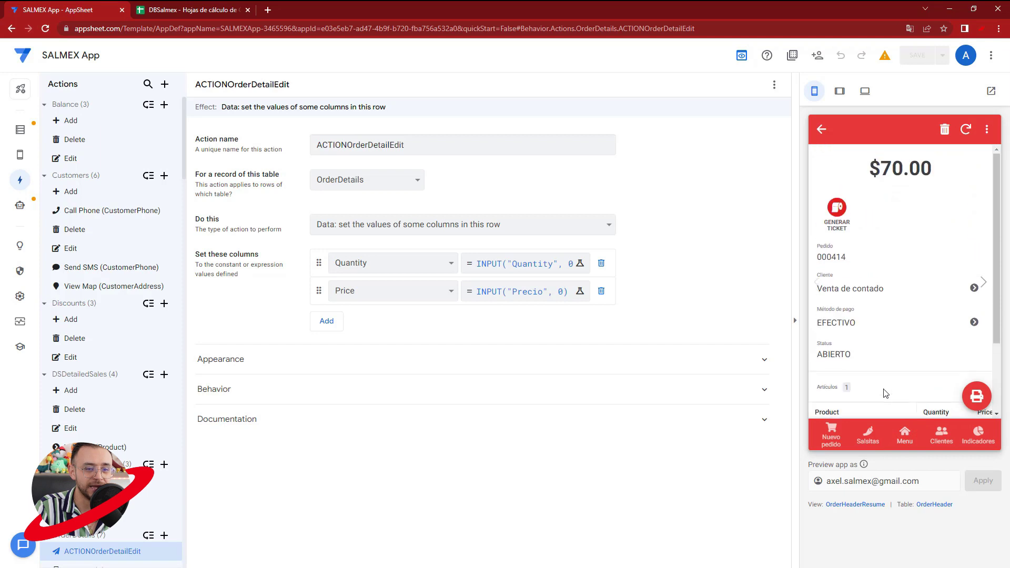
{"action": "scroll", "coordinate": [866, 391], "scroll_direction": "down", "scroll_amount": 1}
{"action": "scroll", "coordinate": [865, 390], "scroll_direction": "right", "scroll_amount": 3}
{"action": "scroll", "coordinate": [864, 400], "scroll_direction": "left", "scroll_amount": 5}
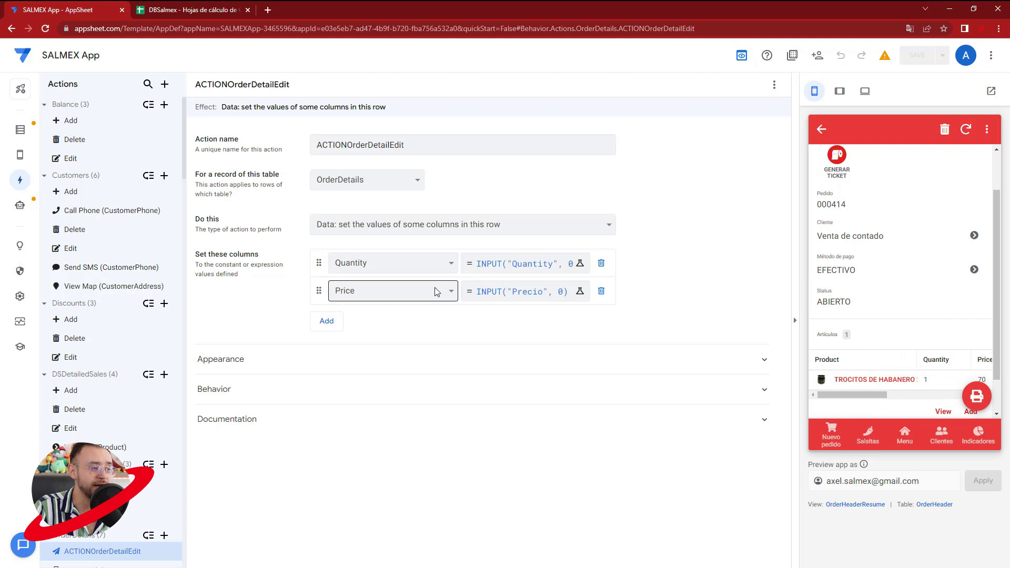
Give the edit action a pencil icon and the display name Editar.
{"action": "left_click", "coordinate": [255, 360]}
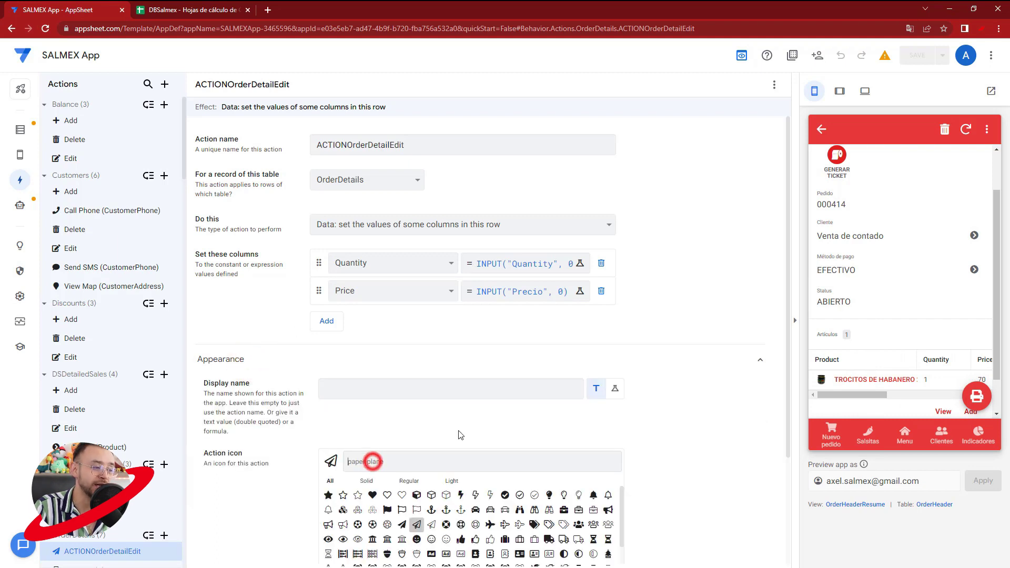
{"action": "scroll", "coordinate": [461, 434], "scroll_direction": "down", "scroll_amount": 1}
{"action": "type", "text": "edit"}
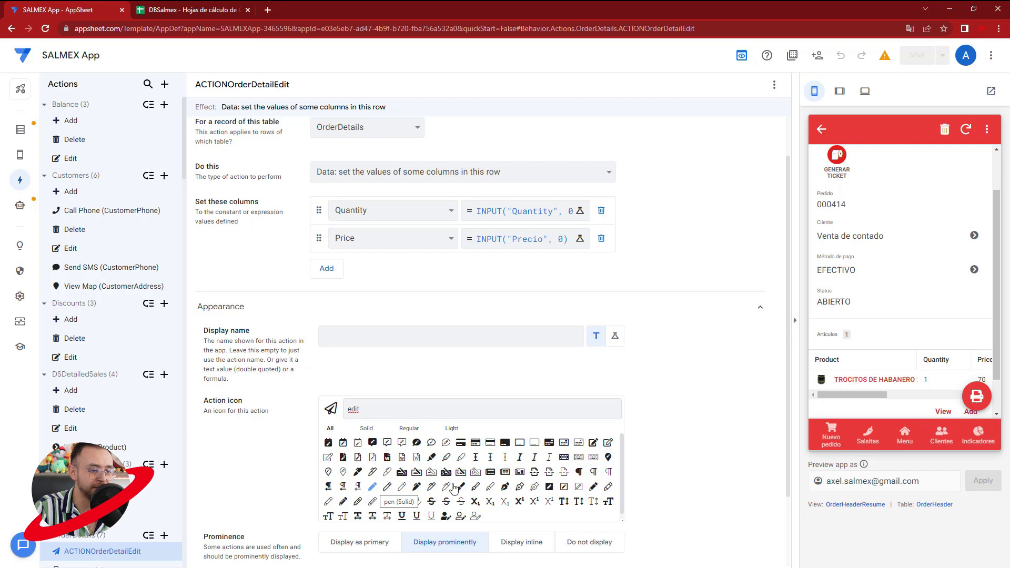
{"action": "left_click", "coordinate": [593, 487]}
{"action": "left_click", "coordinate": [340, 331]}
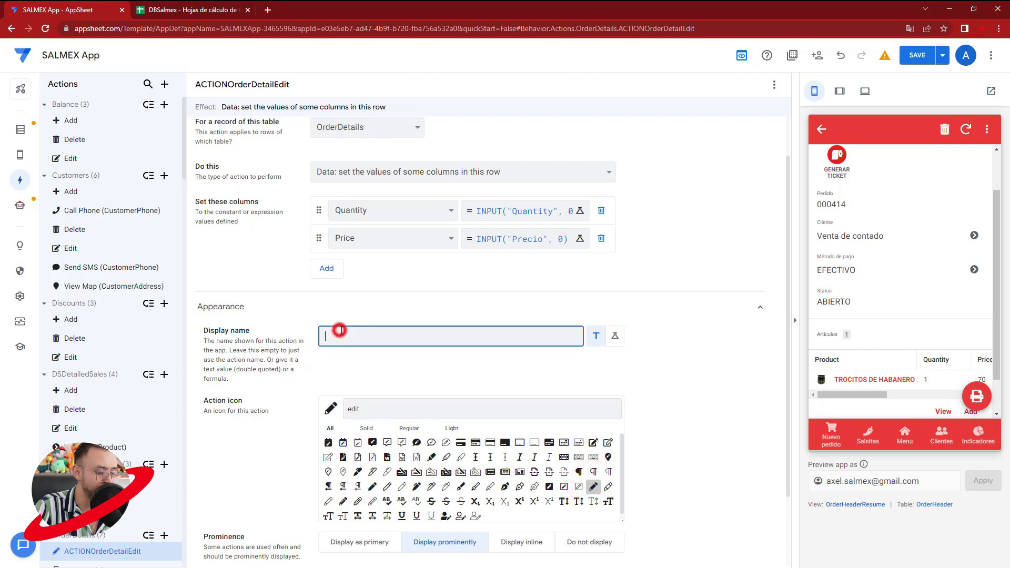
{"action": "type", "text": "Editar"}
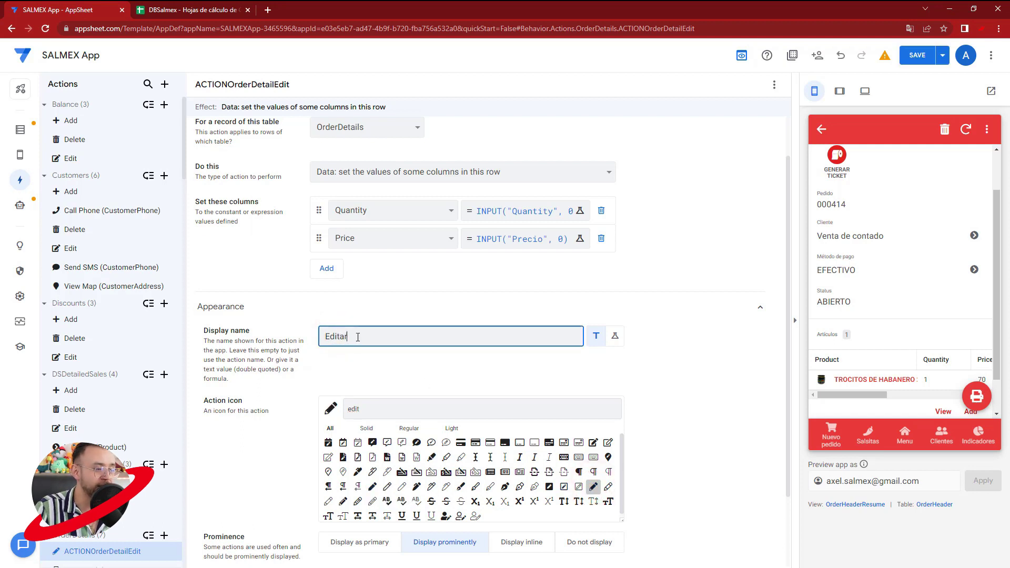
{"action": "left_click", "coordinate": [330, 368]}
Show the edit action inline, attached to the Quantity column.
{"action": "scroll", "coordinate": [337, 378], "scroll_direction": "down", "scroll_amount": 2}
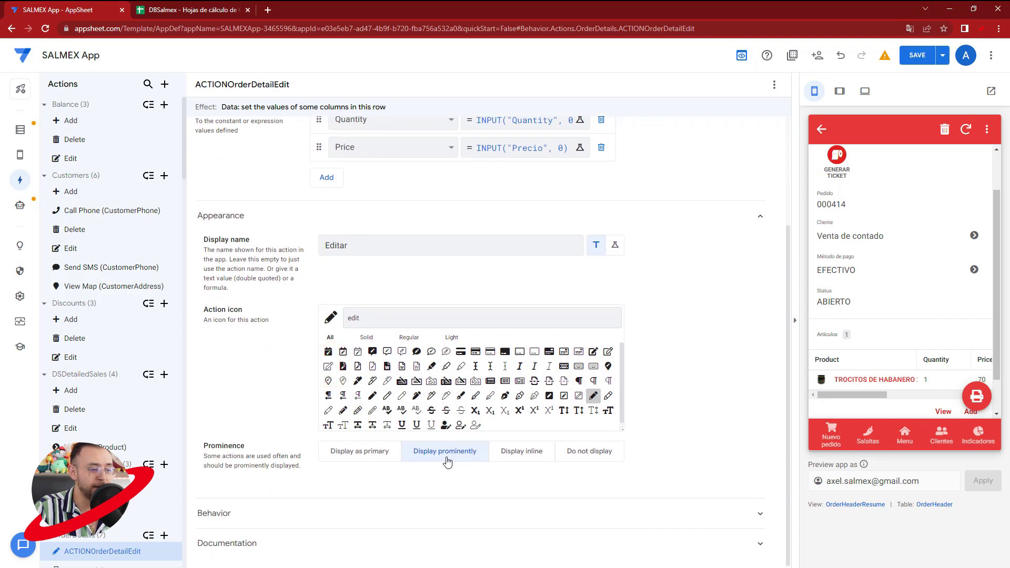
{"action": "left_click", "coordinate": [518, 454]}
{"action": "scroll", "coordinate": [515, 452], "scroll_direction": "down", "scroll_amount": 1}
{"action": "left_click", "coordinate": [353, 453]}
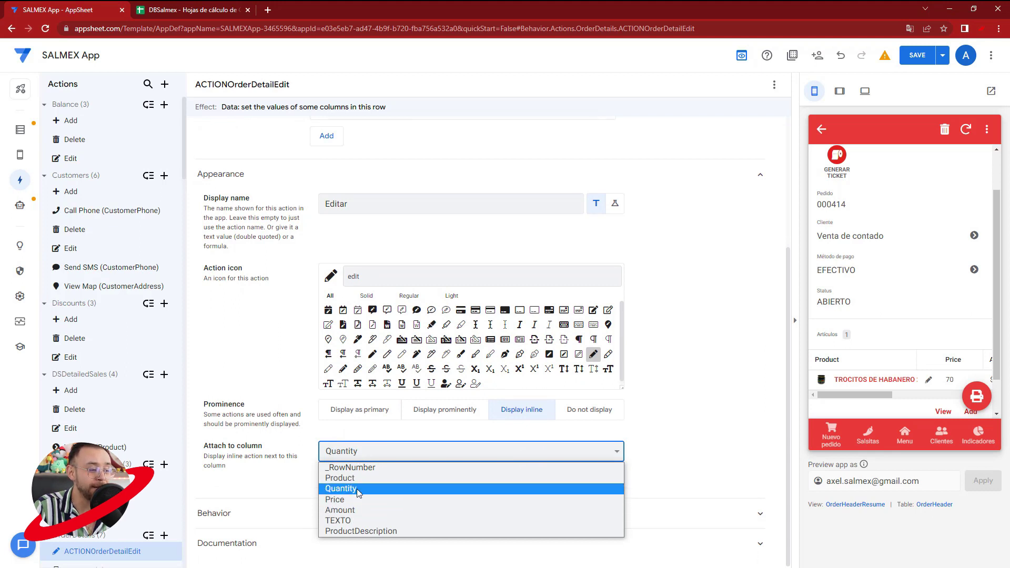
{"action": "left_click", "coordinate": [665, 343]}
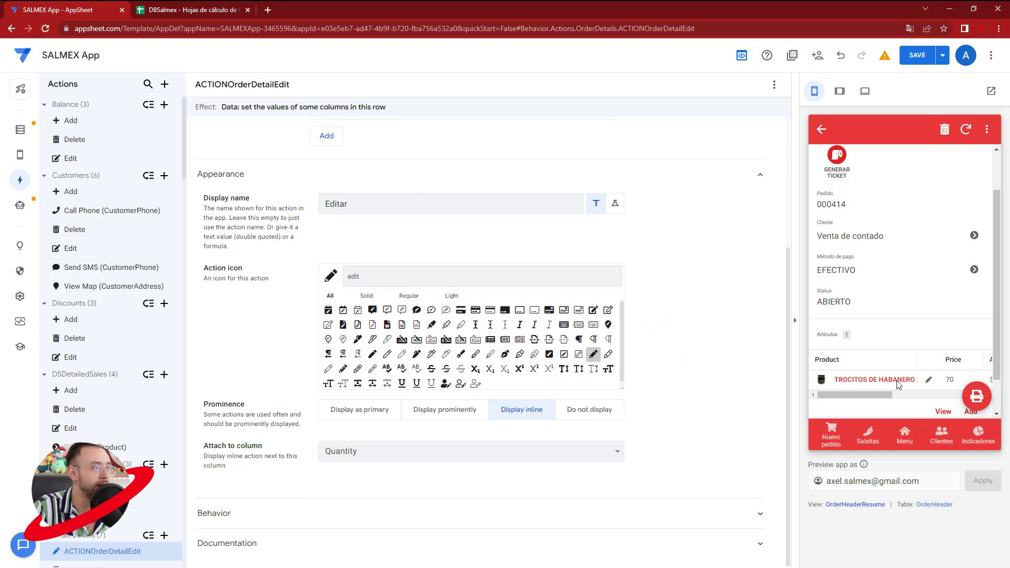
{"action": "left_click", "coordinate": [20, 155]}
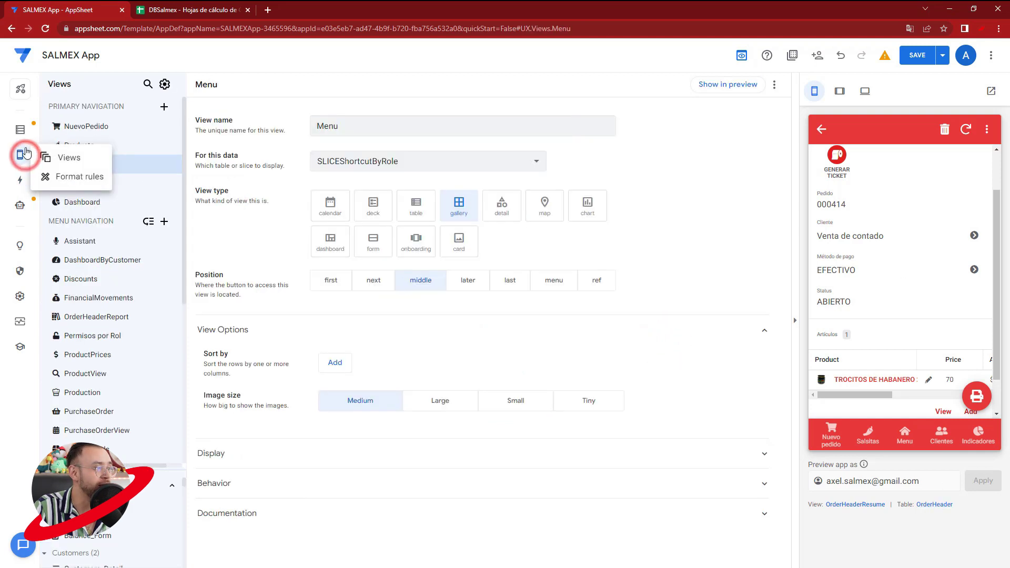
{"action": "left_click", "coordinate": [20, 130]}
{"action": "left_click", "coordinate": [95, 201]}
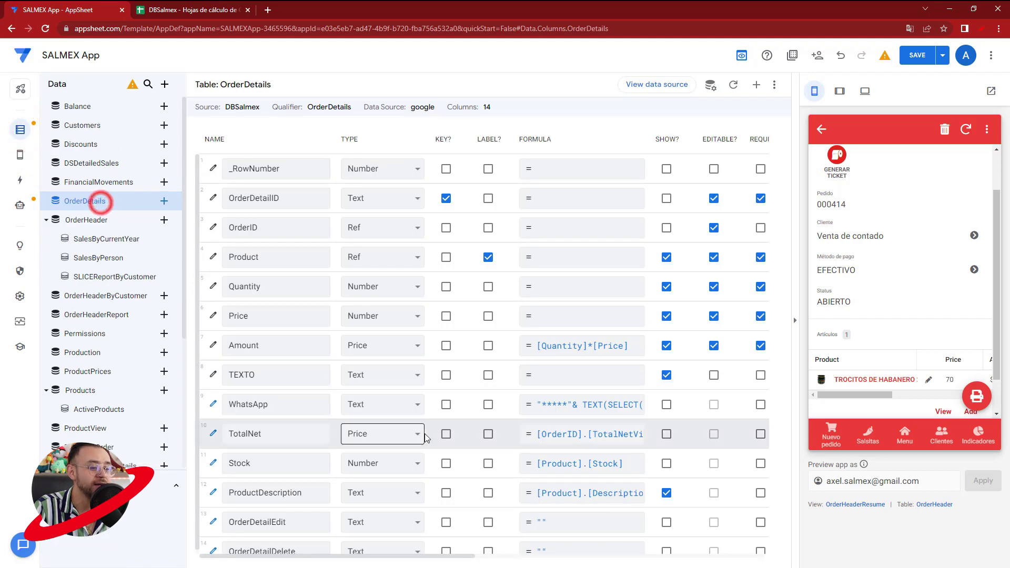
{"action": "left_click", "coordinate": [667, 514]}
{"action": "left_click", "coordinate": [667, 543]}
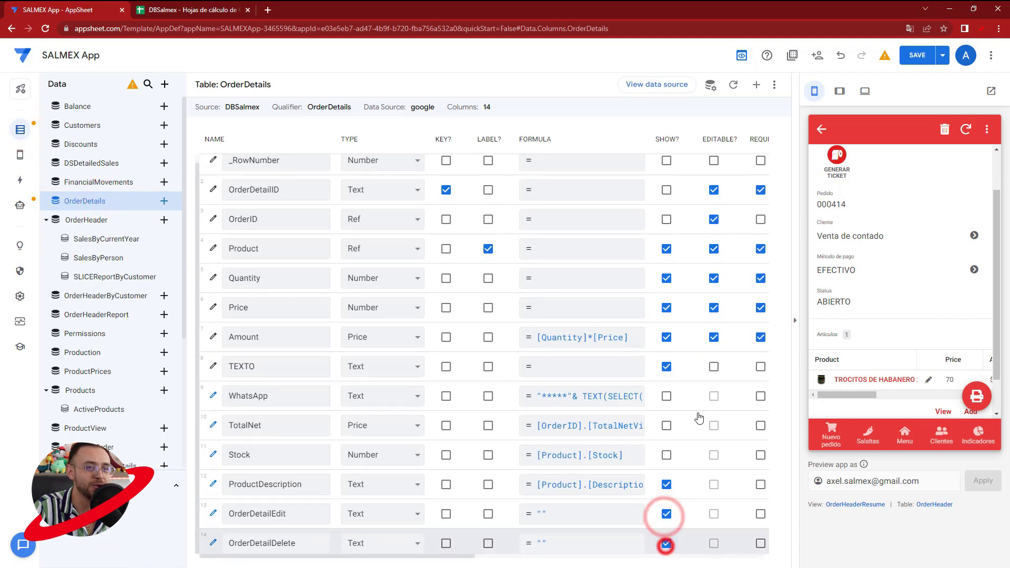
{"action": "left_click", "coordinate": [916, 57]}
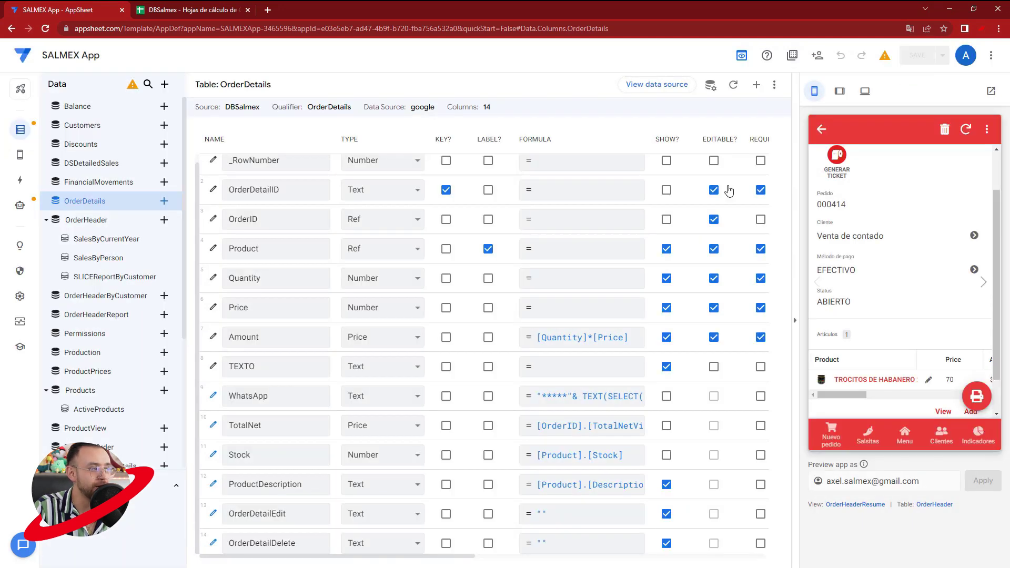
Attach ACTIONOrderDetailEdit inline to the OrderDetailEdit column and save the app.
{"action": "left_click", "coordinate": [20, 180]}
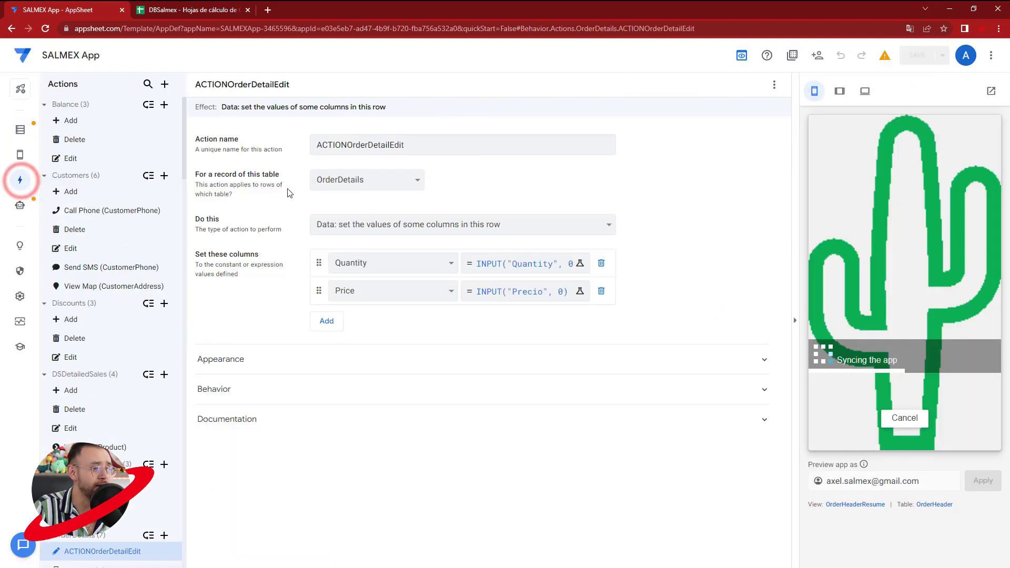
{"action": "left_click", "coordinate": [268, 362]}
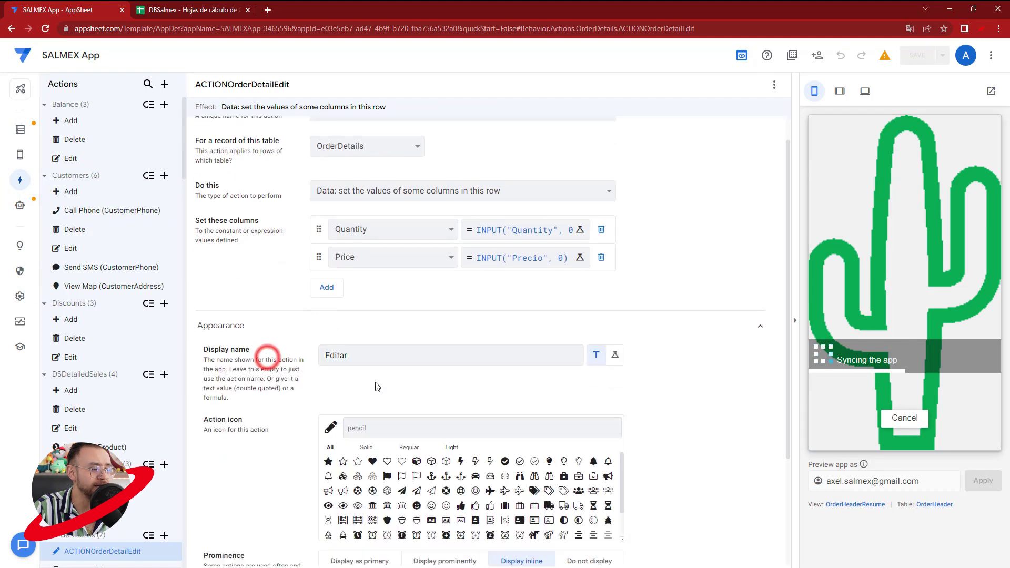
{"action": "scroll", "coordinate": [266, 389], "scroll_direction": "down", "scroll_amount": 3}
{"action": "left_click", "coordinate": [358, 476]}
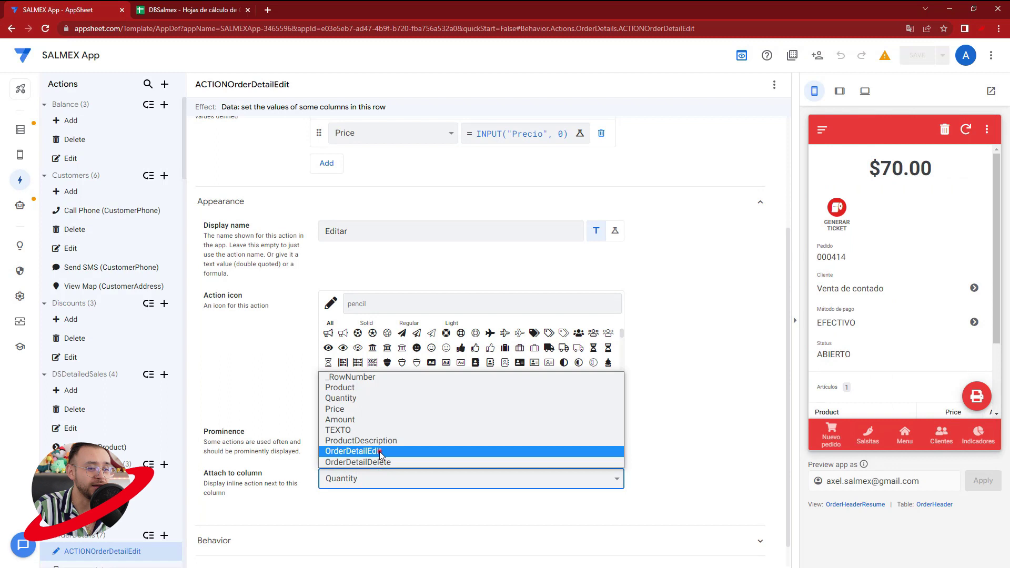
{"action": "left_click", "coordinate": [380, 451]}
{"action": "left_click", "coordinate": [919, 57]}
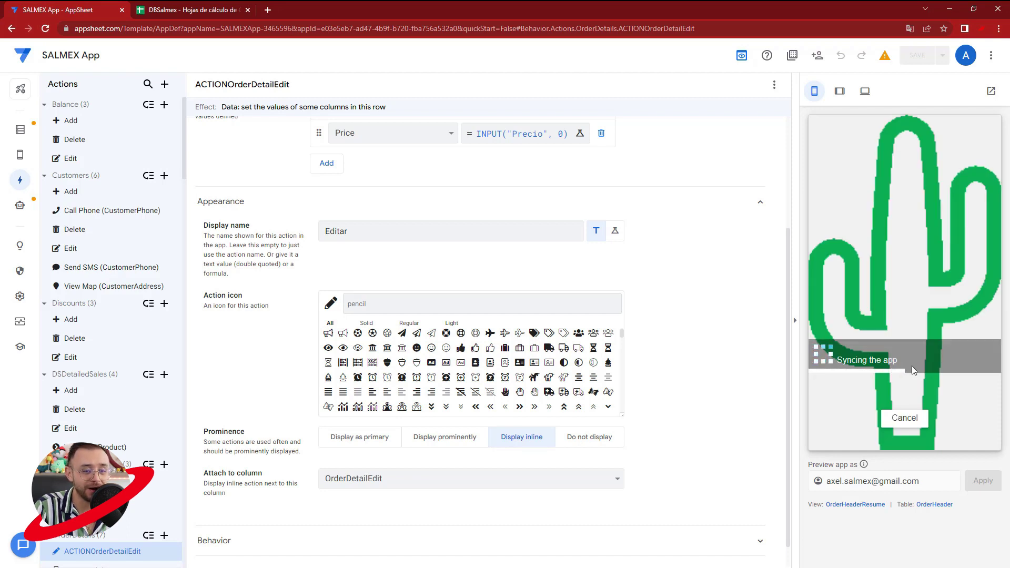
Review the saved action settings and select the edit action's name.
{"action": "scroll", "coordinate": [884, 400], "scroll_direction": "down", "scroll_amount": 1}
{"action": "scroll", "coordinate": [863, 369], "scroll_direction": "down", "scroll_amount": 2}
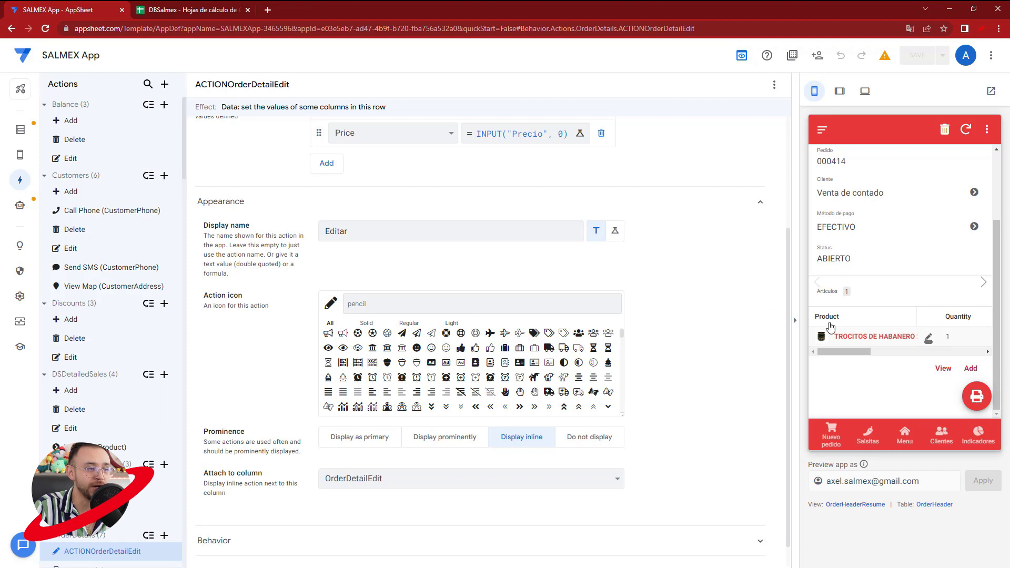
{"action": "scroll", "coordinate": [531, 355], "scroll_direction": "up", "scroll_amount": 1}
{"action": "scroll", "coordinate": [239, 208], "scroll_direction": "up", "scroll_amount": 3}
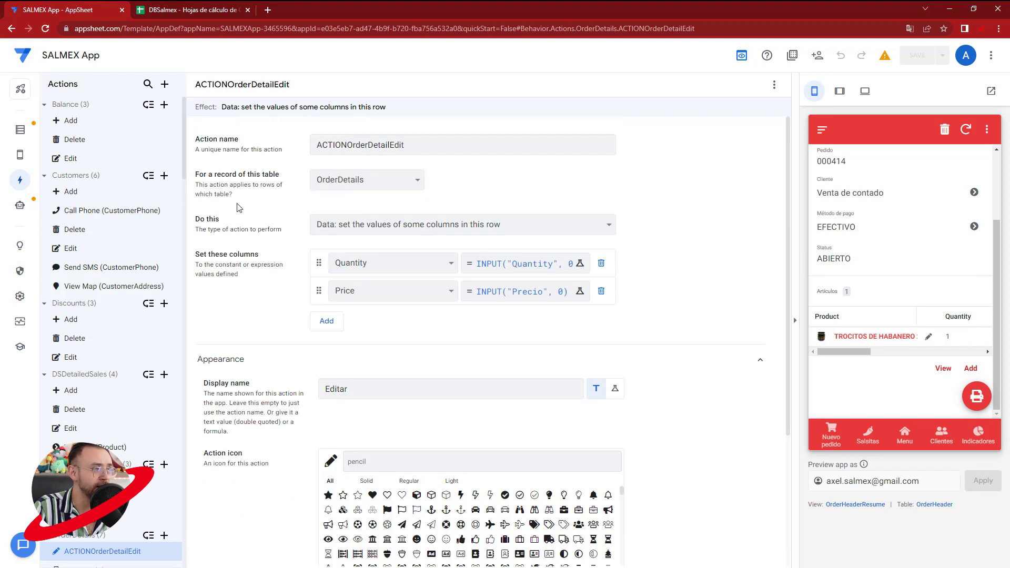
{"action": "left_click", "coordinate": [439, 141]}
{"action": "left_click", "coordinate": [438, 142]}
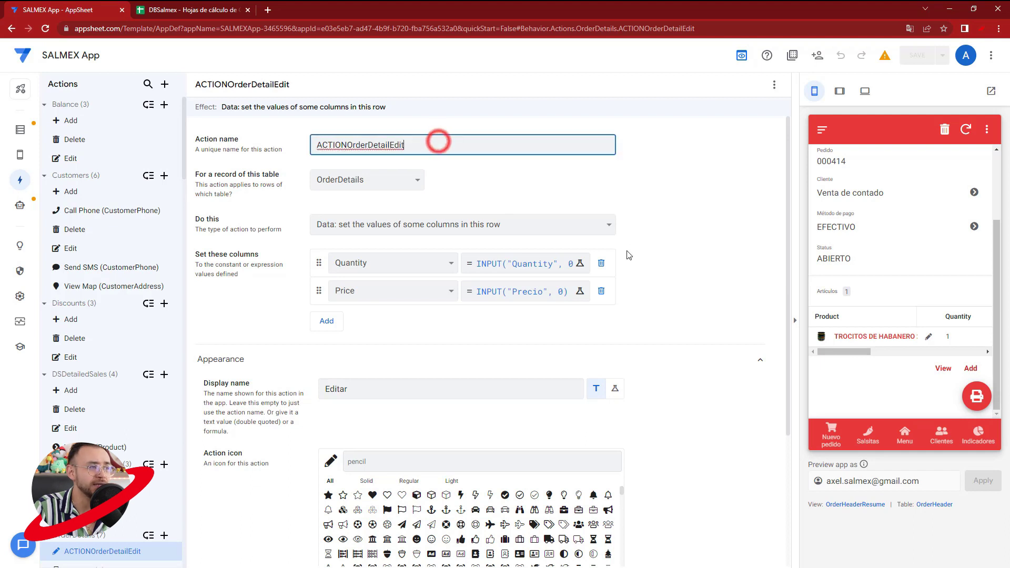
Create a new action ACTIONOrderDetailDelete on OrderDetails that deletes this row.
{"action": "left_click", "coordinate": [165, 85]}
{"action": "left_click", "coordinate": [356, 387]}
{"action": "triple_click", "coordinate": [373, 145]}
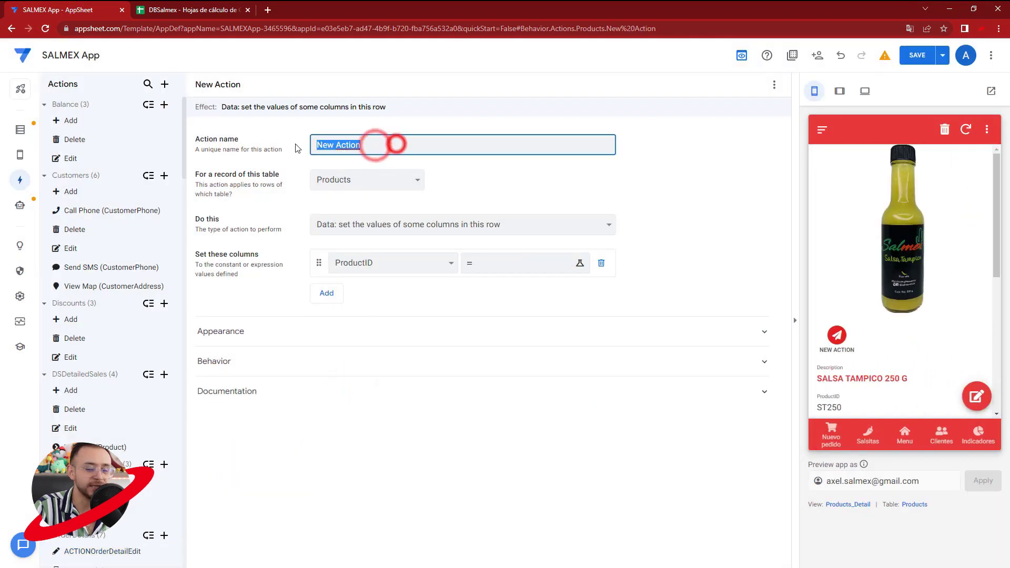
{"action": "mouse_move", "coordinate": [902, 229]}
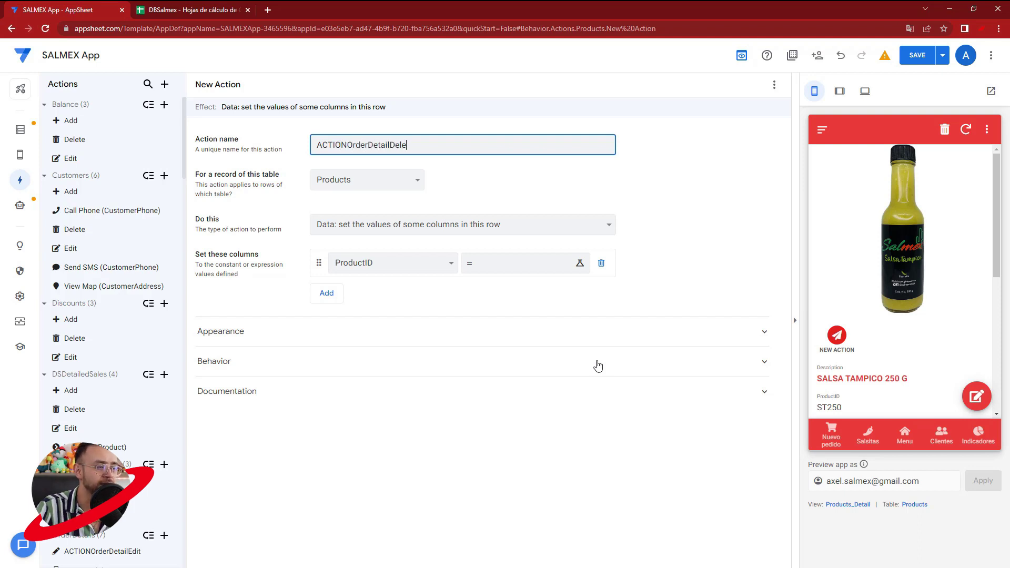
{"action": "left_click", "coordinate": [398, 180]}
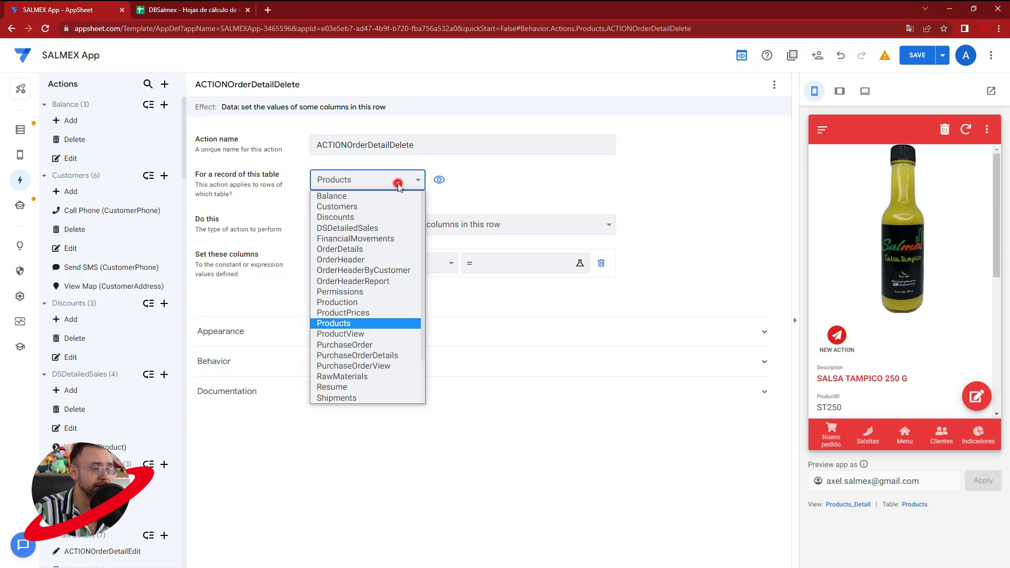
{"action": "left_click", "coordinate": [363, 251]}
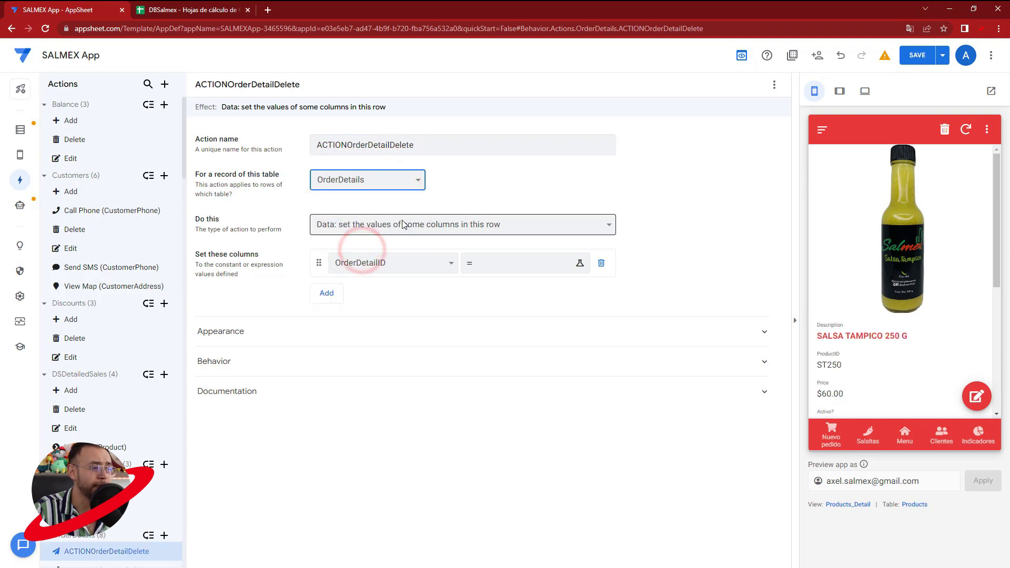
{"action": "left_click", "coordinate": [405, 224]}
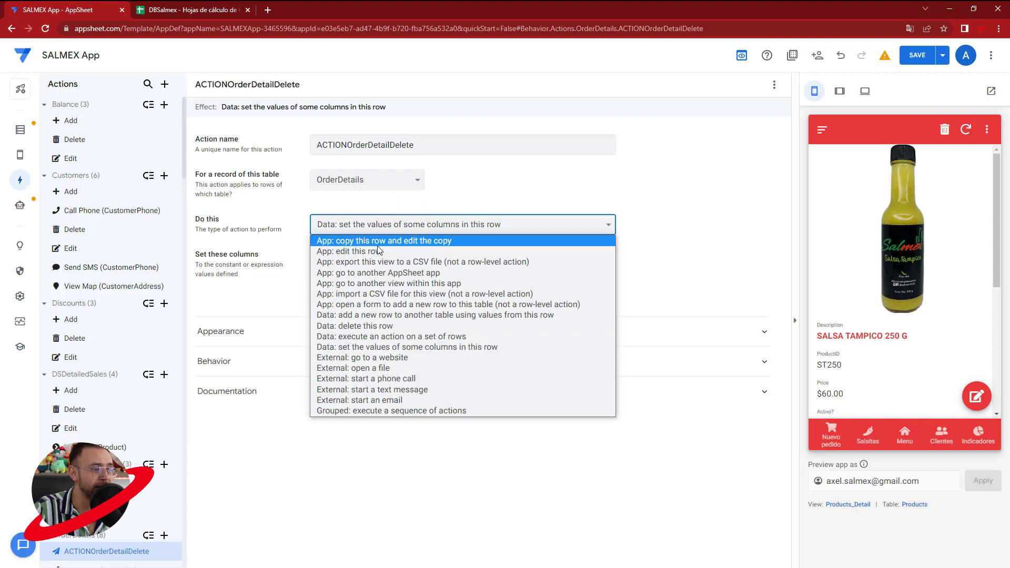
{"action": "left_click", "coordinate": [362, 326]}
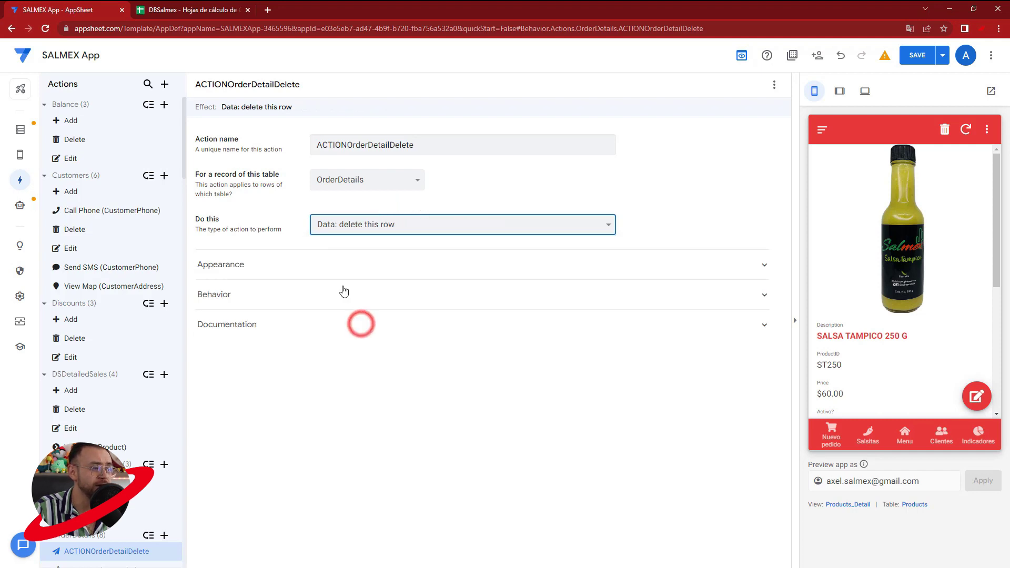
Give the delete action a trash icon from the icon search.
{"action": "left_click", "coordinate": [237, 266]}
{"action": "left_click", "coordinate": [382, 367]}
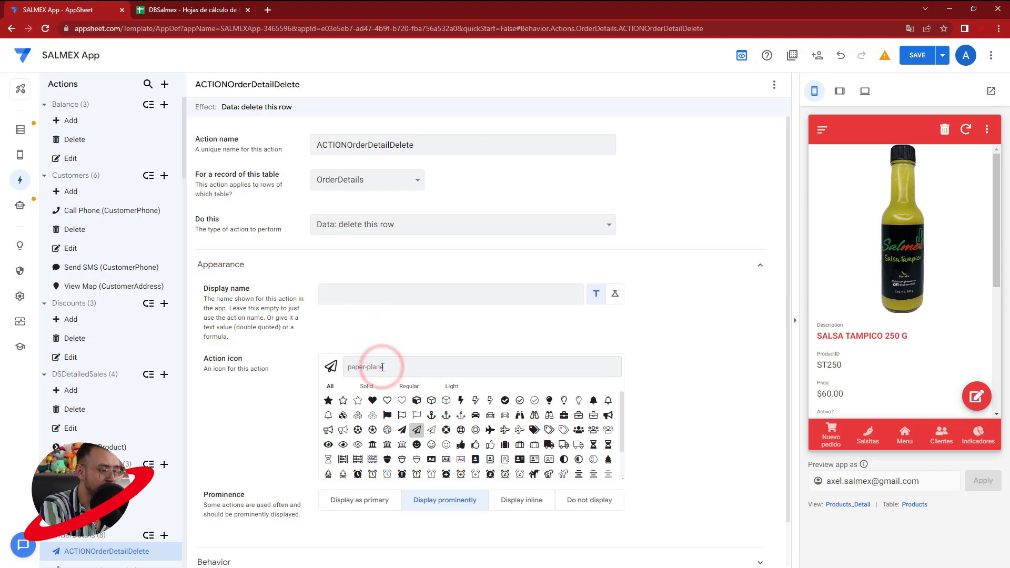
{"action": "type", "text": "de"}
{"action": "key", "text": "BackSpace"}
{"action": "type", "text": "te"}
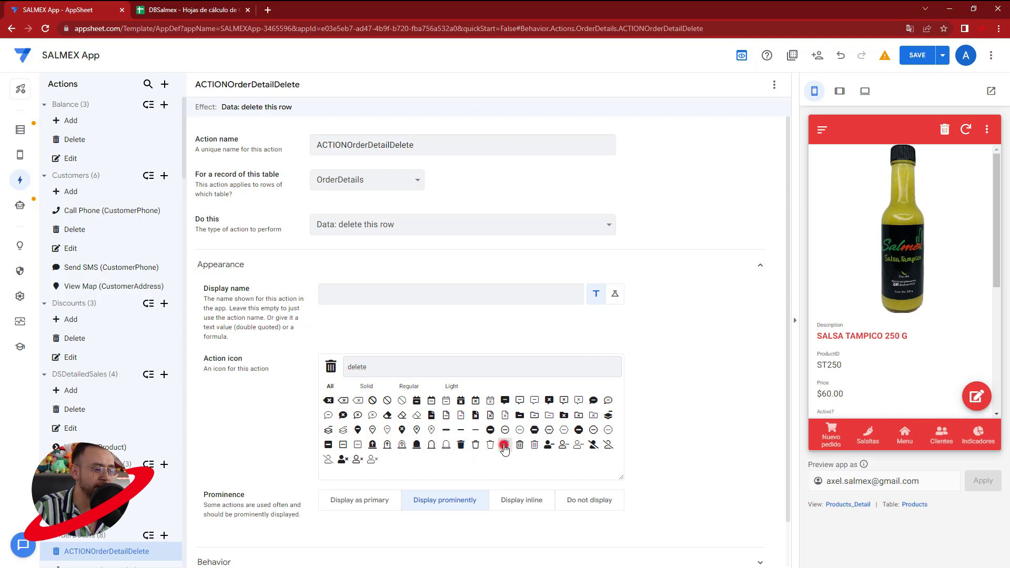
{"action": "left_click", "coordinate": [504, 448]}
Show the delete action inline on the OrderDetailDelete column and save it.
{"action": "scroll", "coordinate": [515, 452], "scroll_direction": "down", "scroll_amount": 1}
{"action": "left_click", "coordinate": [526, 452]}
{"action": "scroll", "coordinate": [526, 447], "scroll_direction": "down", "scroll_amount": 1}
{"action": "left_click", "coordinate": [444, 456]}
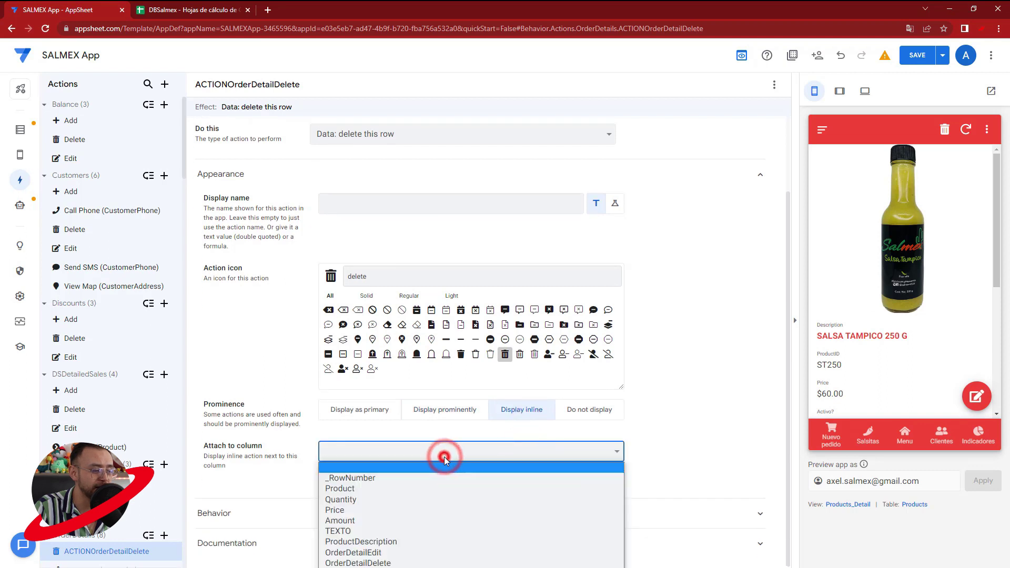
{"action": "left_click", "coordinate": [383, 564]}
{"action": "left_click", "coordinate": [914, 62]}
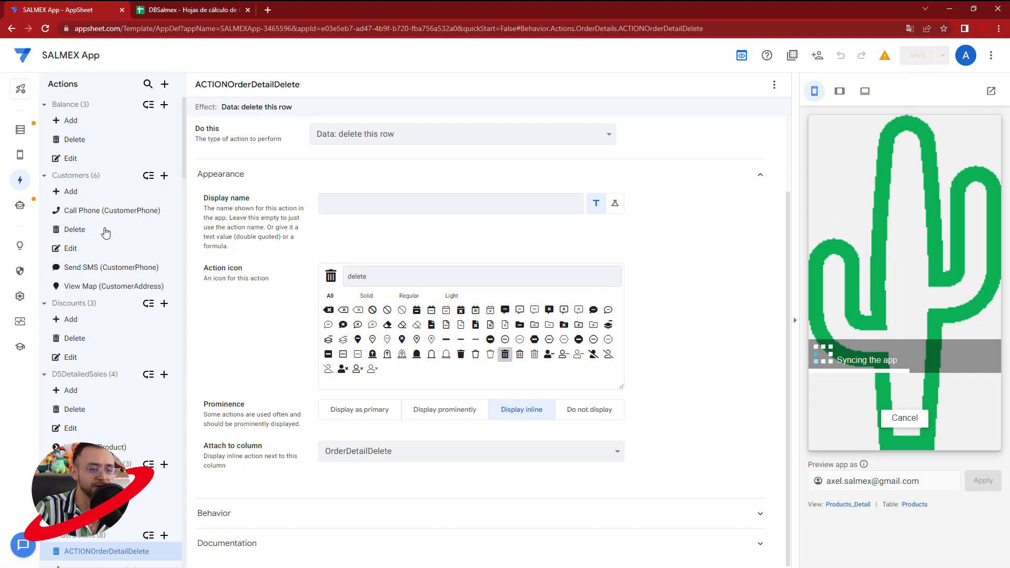
Open an order from Pedidos in the tablet-sized preview.
{"action": "left_click", "coordinate": [905, 434]}
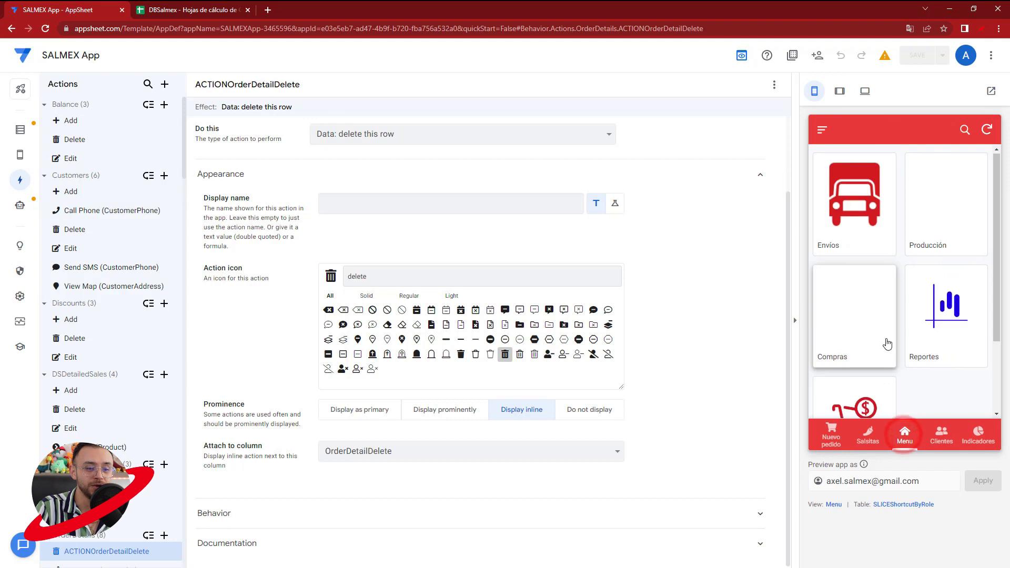
{"action": "scroll", "coordinate": [887, 343], "scroll_direction": "down", "scroll_amount": 2}
{"action": "left_click", "coordinate": [857, 341]}
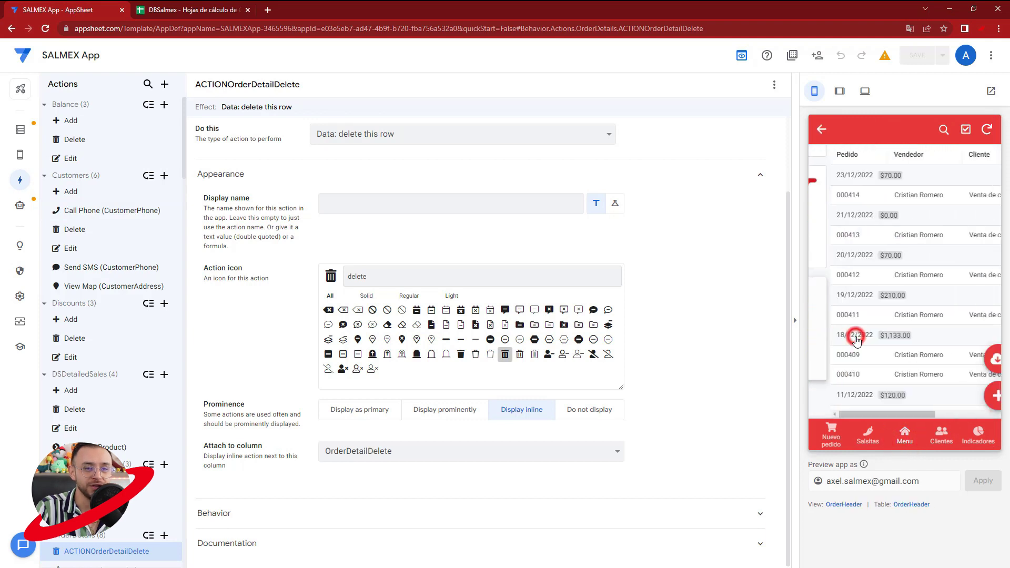
{"action": "left_click", "coordinate": [841, 105]}
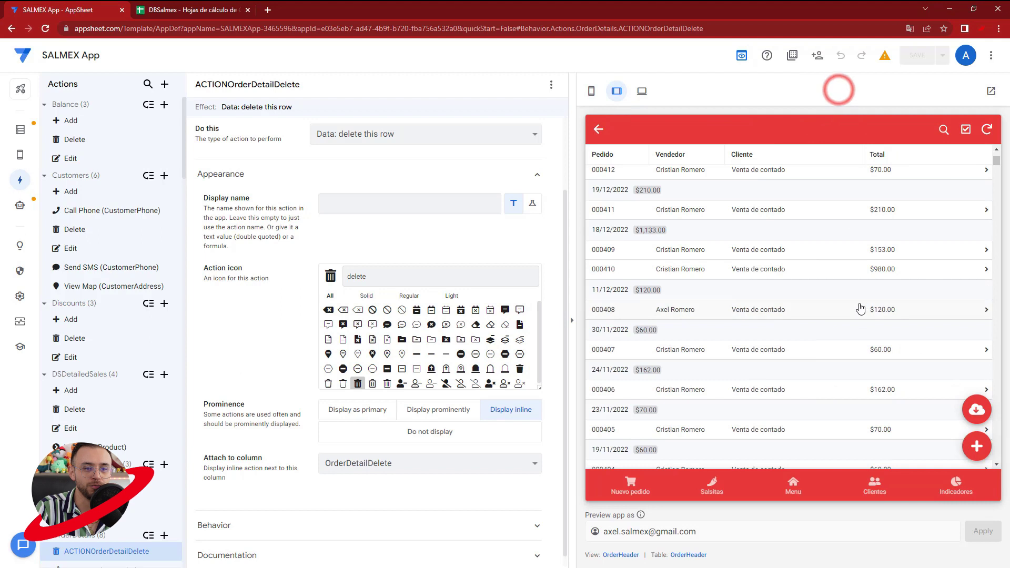
{"action": "left_click", "coordinate": [859, 273]}
Try an item's inline pencil edit, cancel it, and scroll the Artículos table.
{"action": "scroll", "coordinate": [858, 268], "scroll_direction": "down", "scroll_amount": 4}
{"action": "mouse_move", "coordinate": [755, 428]}
{"action": "left_mouse_down"}
{"action": "mouse_move", "coordinate": [812, 434]}
{"action": "mouse_move", "coordinate": [690, 428]}
{"action": "left_mouse_up"}
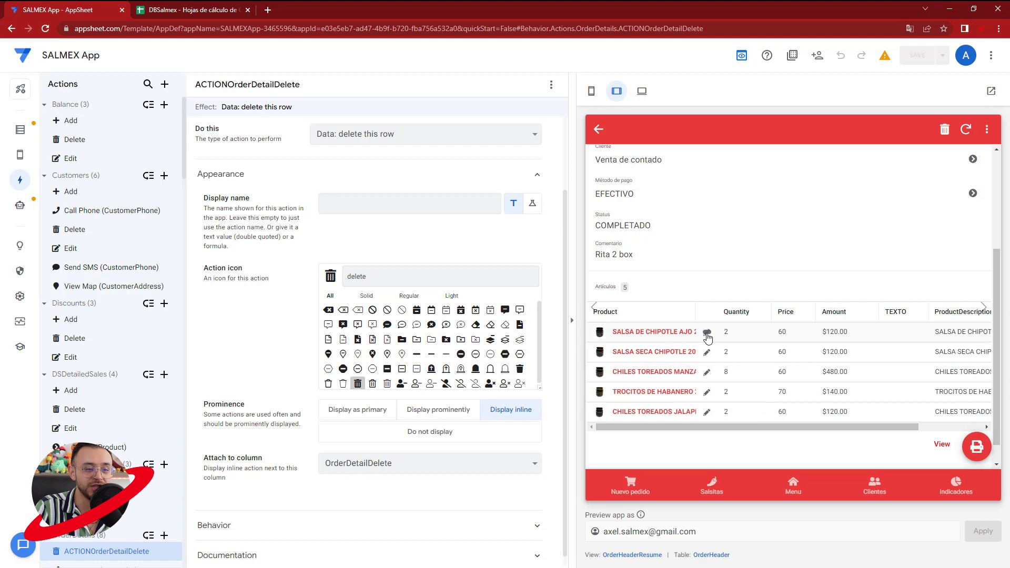
{"action": "left_click", "coordinate": [707, 352]}
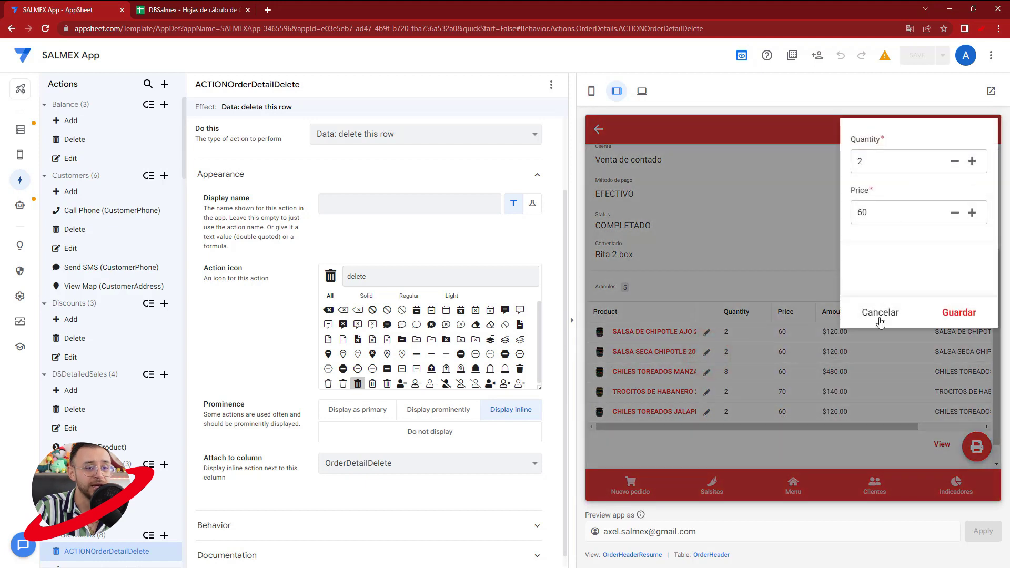
{"action": "left_click", "coordinate": [886, 314]}
{"action": "left_click_drag", "start_coordinate": [768, 428], "coordinate": [831, 427]}
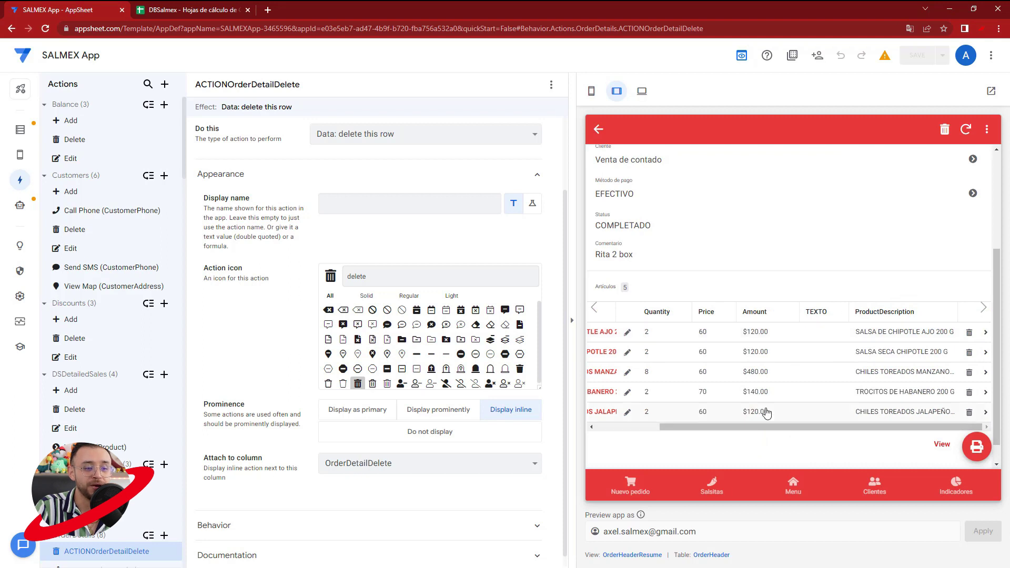
{"action": "left_click_drag", "start_coordinate": [764, 427], "coordinate": [742, 425]}
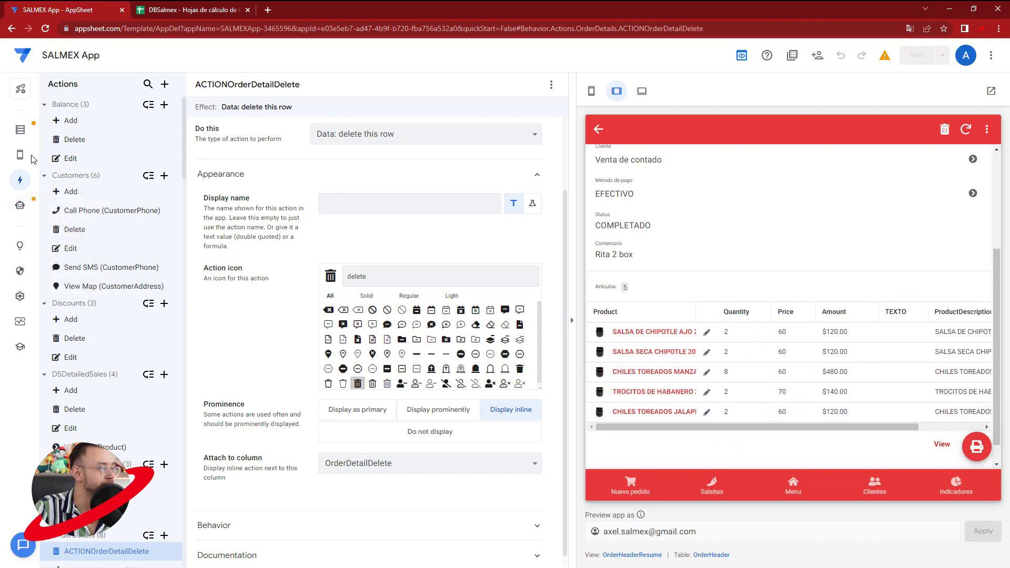
Open the OrderDetails_Inline view settings from the system generated views.
{"action": "left_click", "coordinate": [57, 159]}
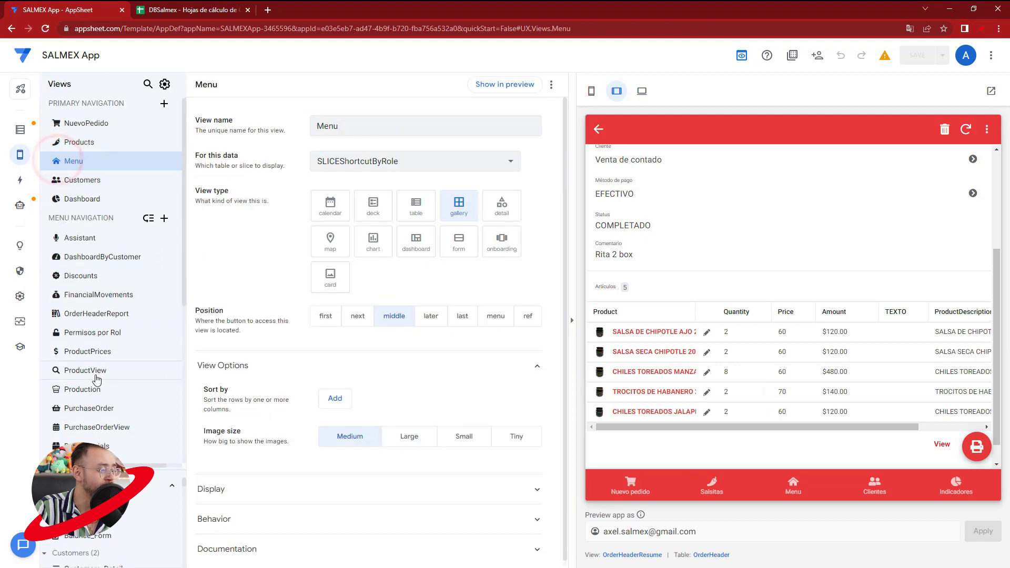
{"action": "scroll", "coordinate": [79, 379], "scroll_direction": "down", "scroll_amount": 2}
{"action": "left_click_drag", "start_coordinate": [129, 466], "coordinate": [131, 217]}
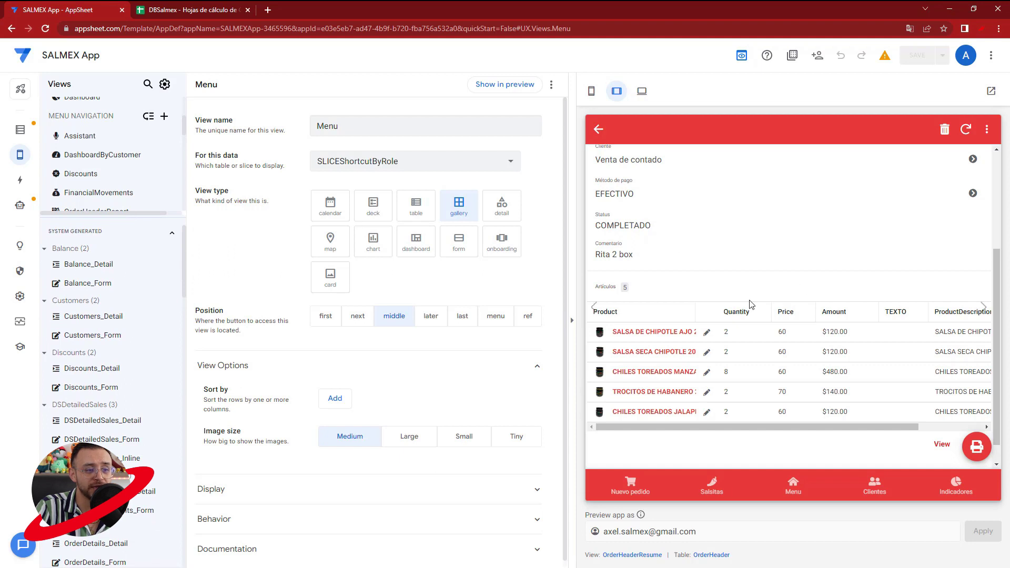
{"action": "left_click", "coordinate": [669, 332]}
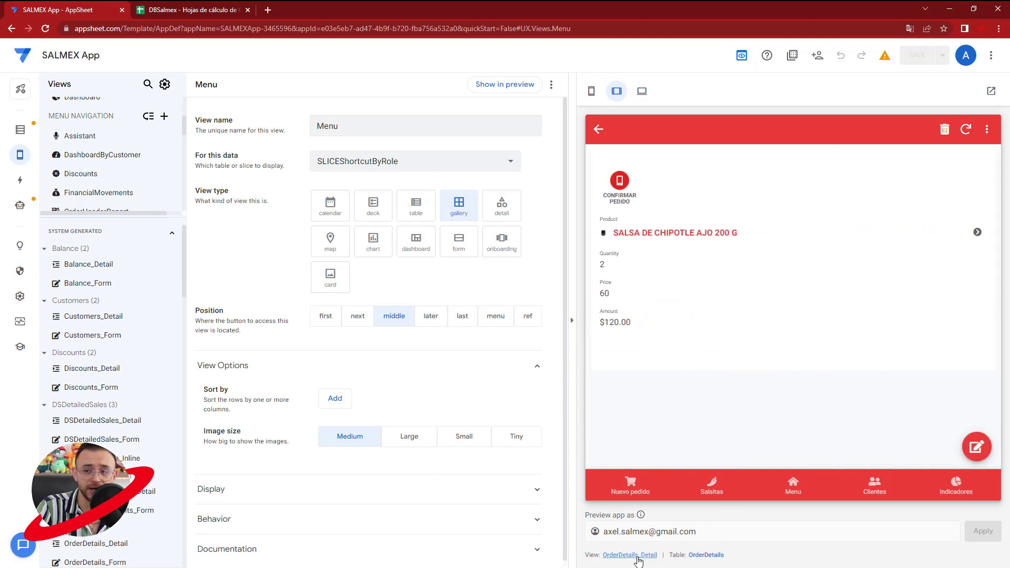
{"action": "scroll", "coordinate": [120, 535], "scroll_direction": "down", "scroll_amount": 1}
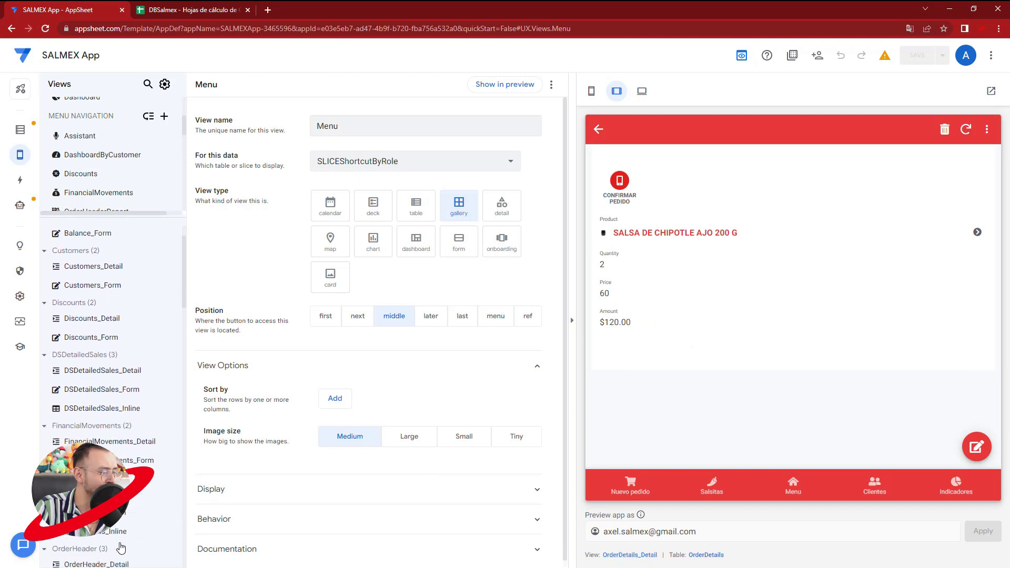
{"action": "left_click", "coordinate": [93, 529]}
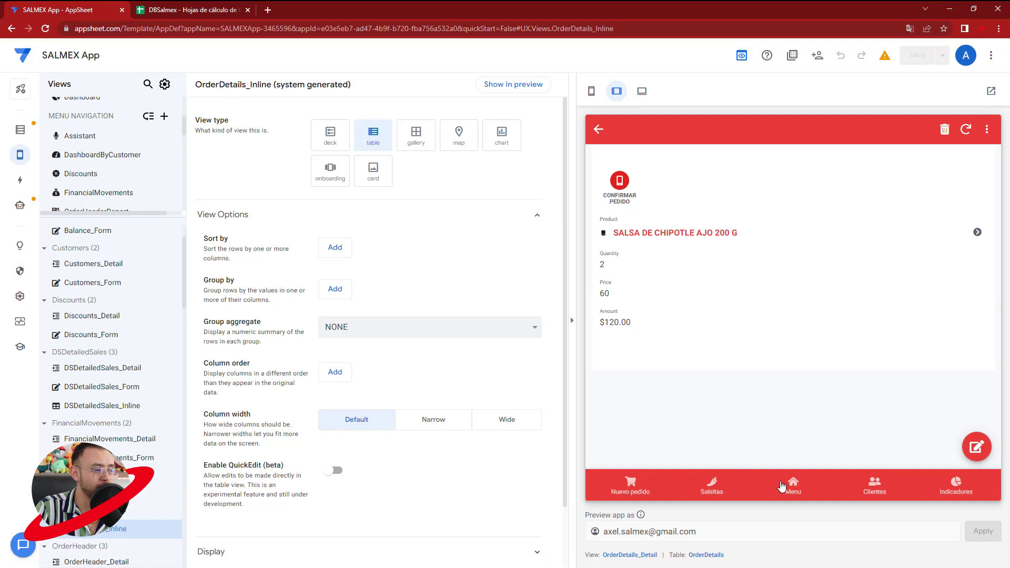
Start a custom column order with Product first and Quantity second.
{"action": "left_click", "coordinate": [330, 374]}
{"action": "left_click", "coordinate": [357, 372]}
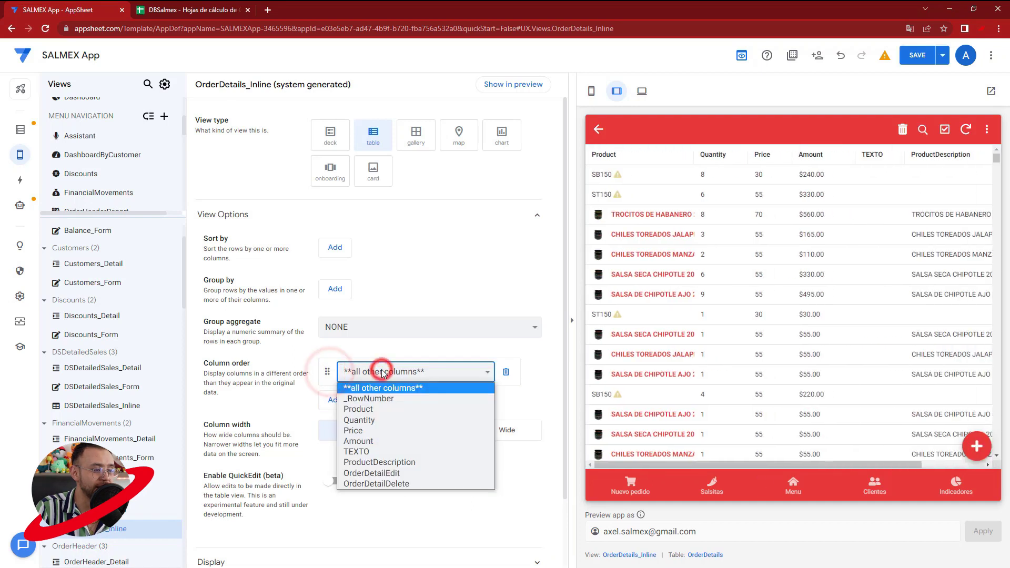
{"action": "left_click", "coordinate": [371, 410]}
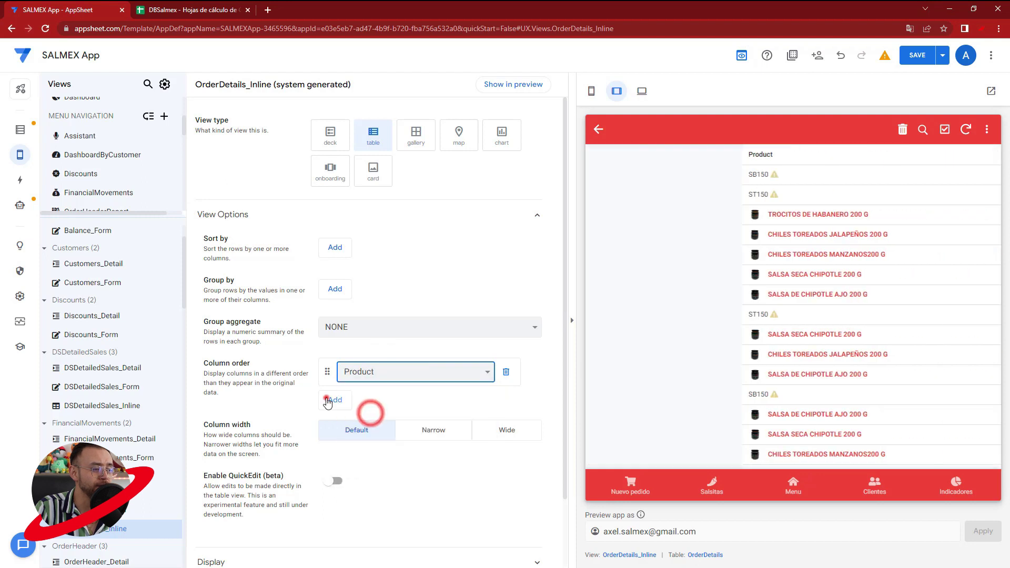
{"action": "left_click", "coordinate": [335, 400]}
{"action": "left_click", "coordinate": [368, 399]}
{"action": "left_click", "coordinate": [364, 438]}
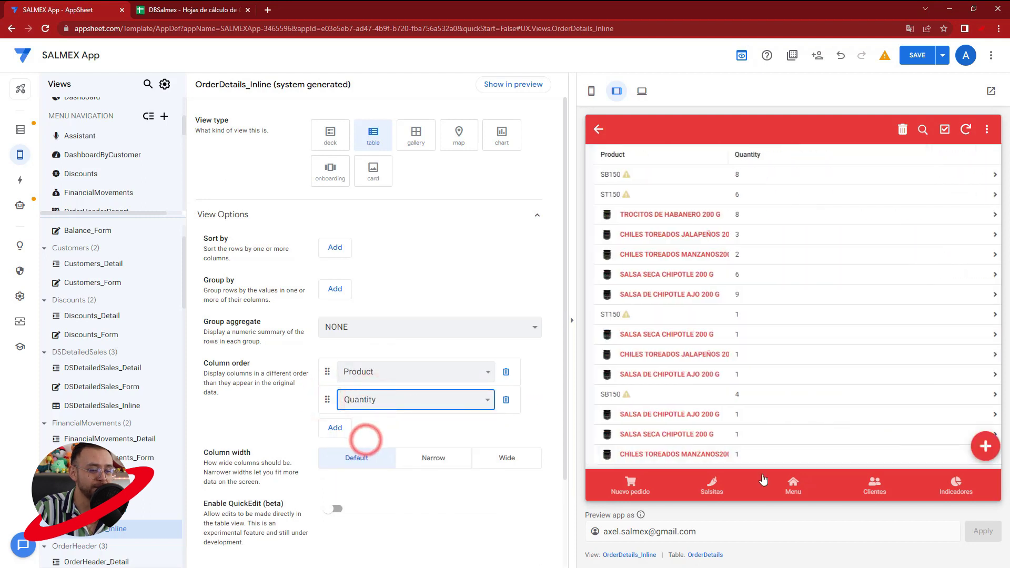
Check orders 000407 and 000410 in the preview to see their products.
{"action": "left_click", "coordinate": [793, 485]}
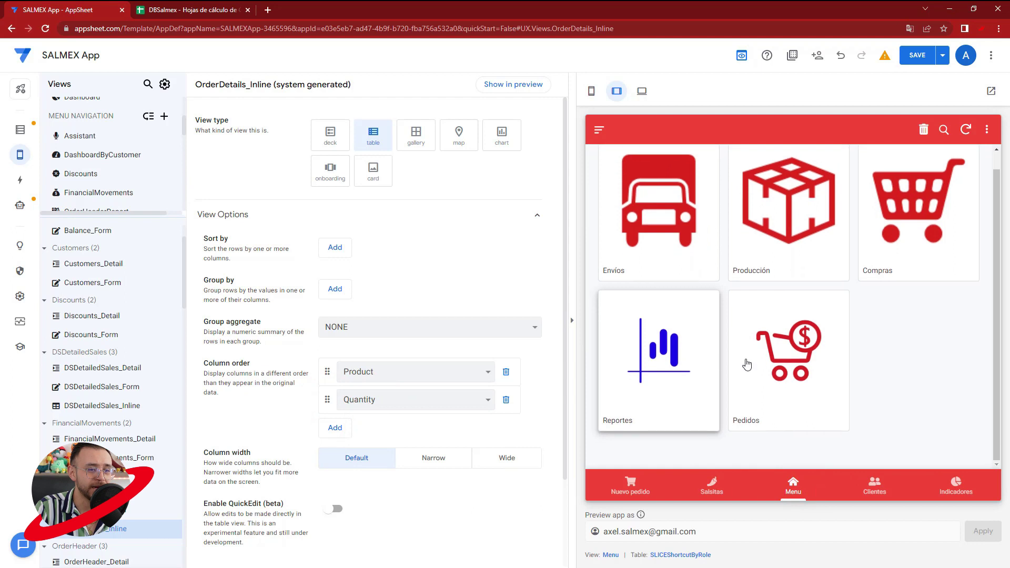
{"action": "left_click", "coordinate": [767, 357]}
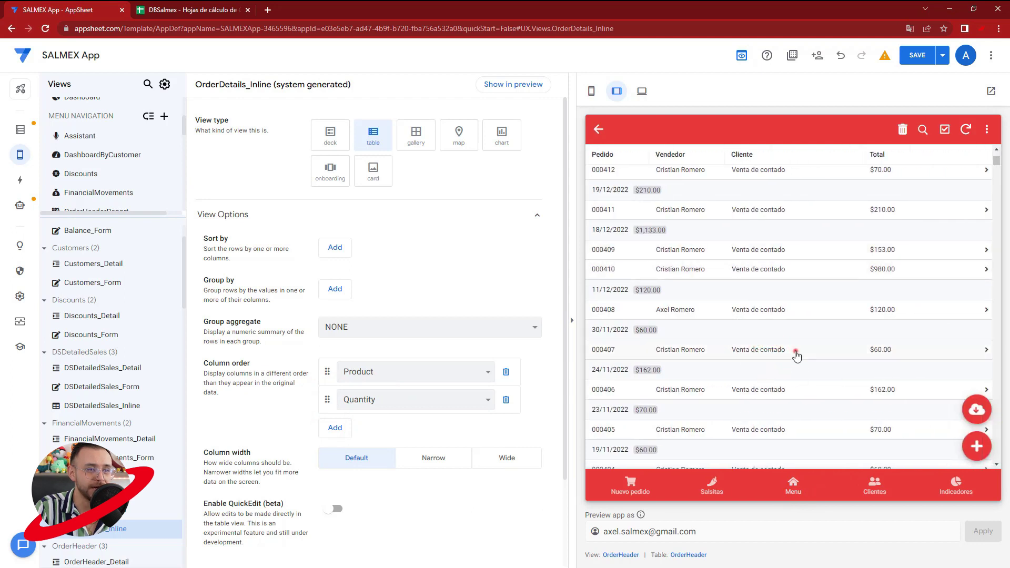
{"action": "left_click", "coordinate": [797, 352]}
{"action": "left_click", "coordinate": [598, 129]}
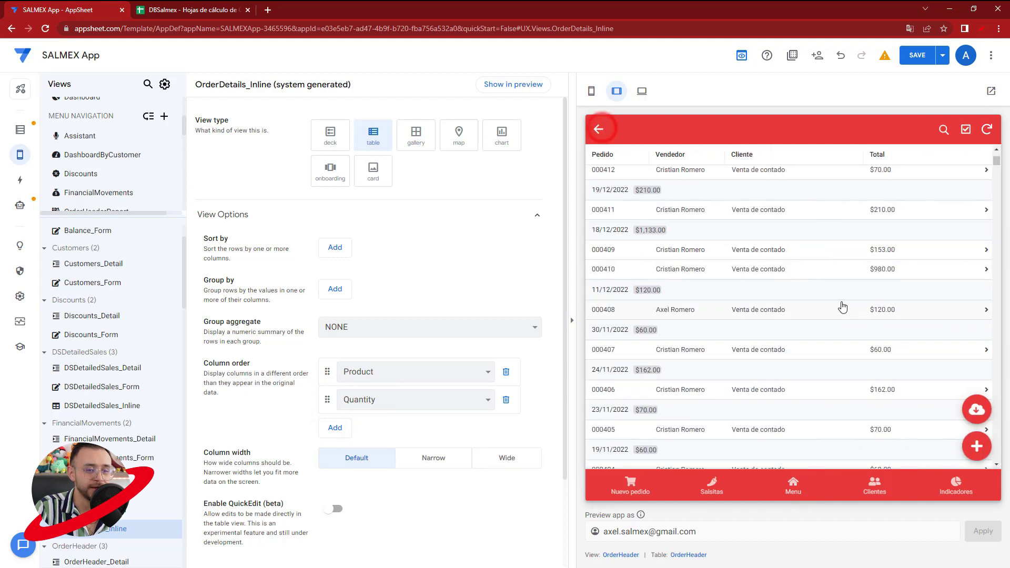
{"action": "left_click", "coordinate": [848, 269]}
{"action": "scroll", "coordinate": [842, 295], "scroll_direction": "down", "scroll_amount": 3}
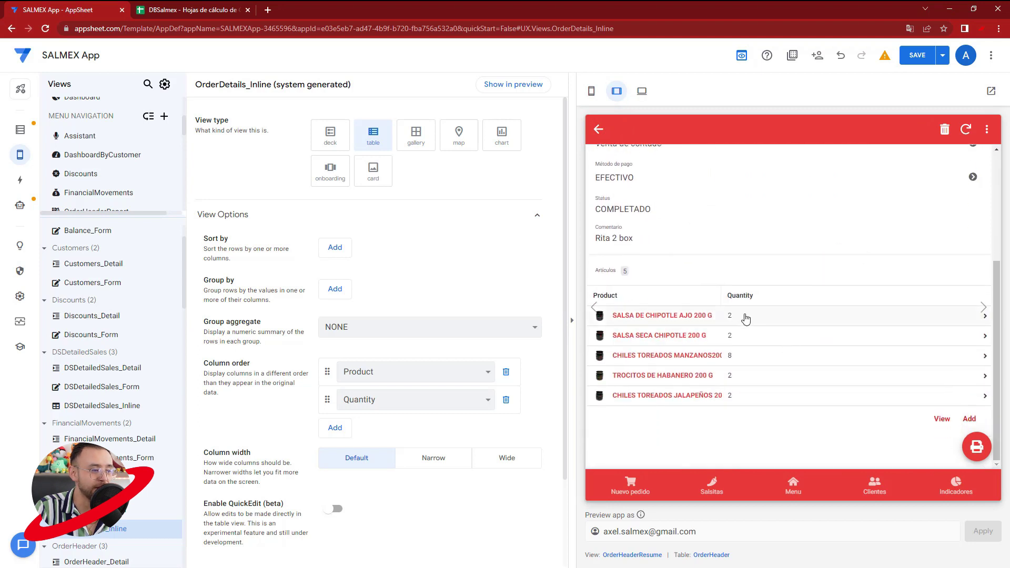
Add Amount, OrderDetailEdit and OrderDetailDelete as the third, fourth and fifth columns.
{"action": "left_click", "coordinate": [335, 426]}
{"action": "left_click", "coordinate": [383, 427]}
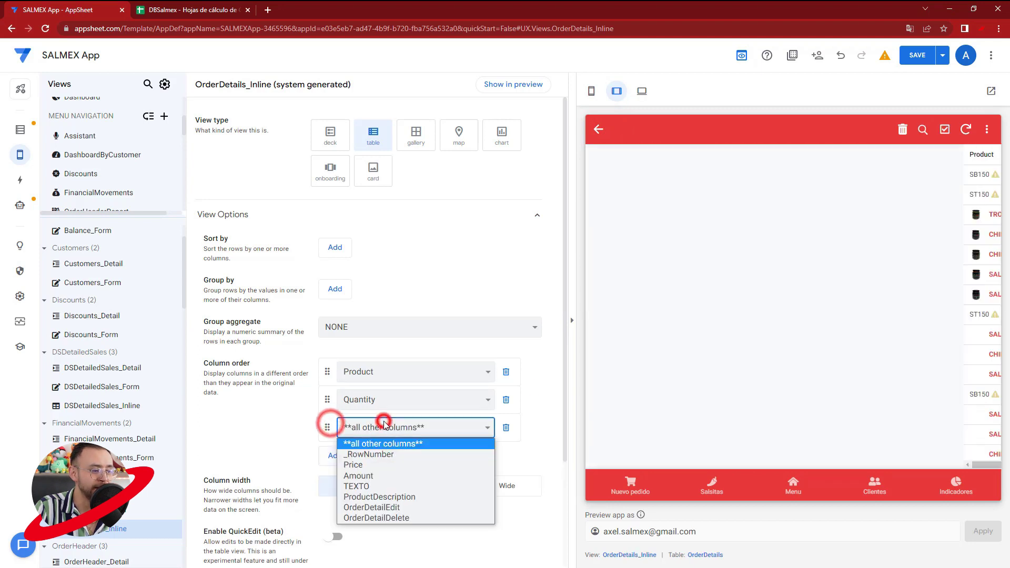
{"action": "left_click", "coordinate": [370, 475]}
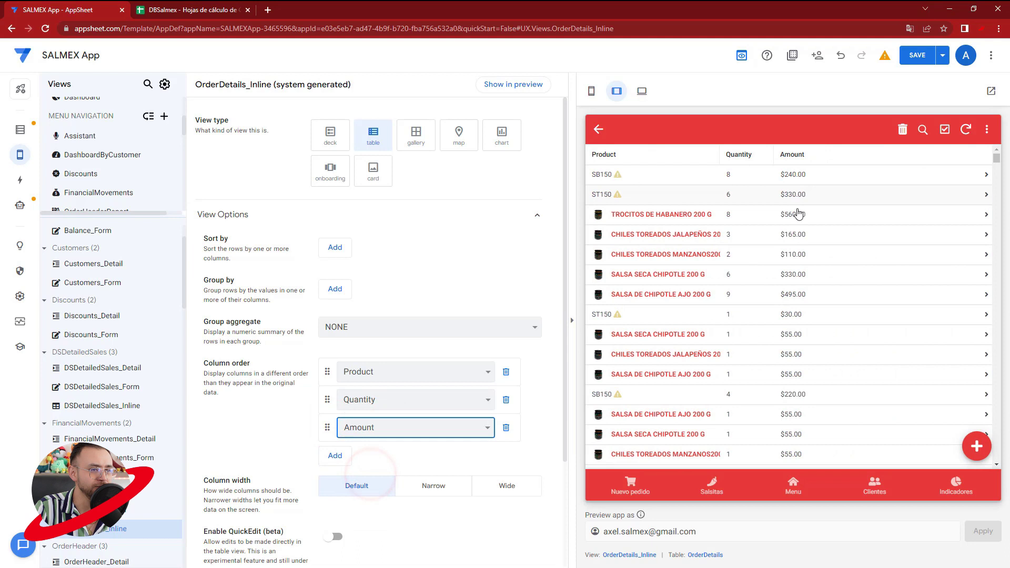
{"action": "left_click", "coordinate": [331, 457]}
{"action": "left_click", "coordinate": [347, 455]}
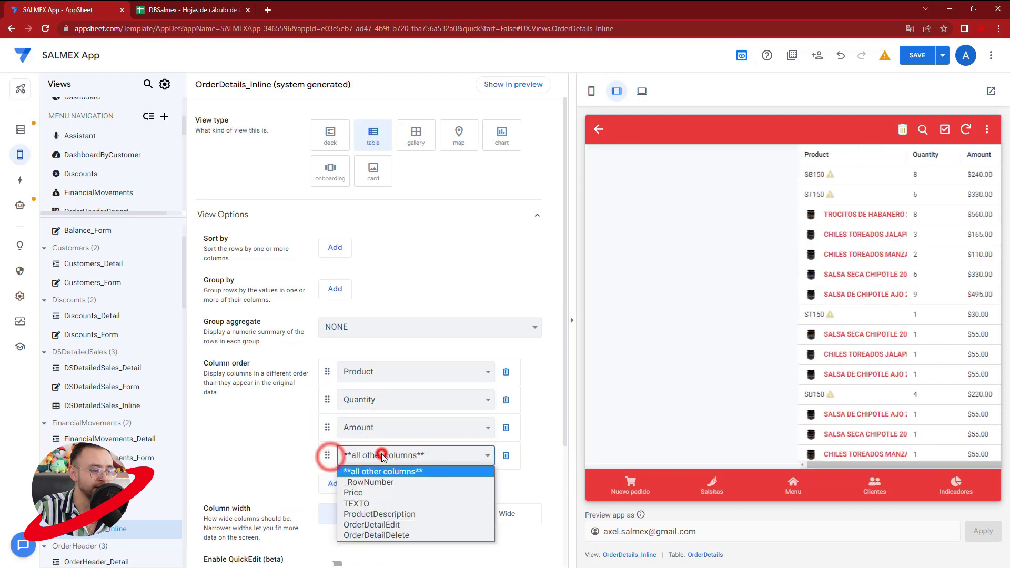
{"action": "left_click", "coordinate": [387, 525]}
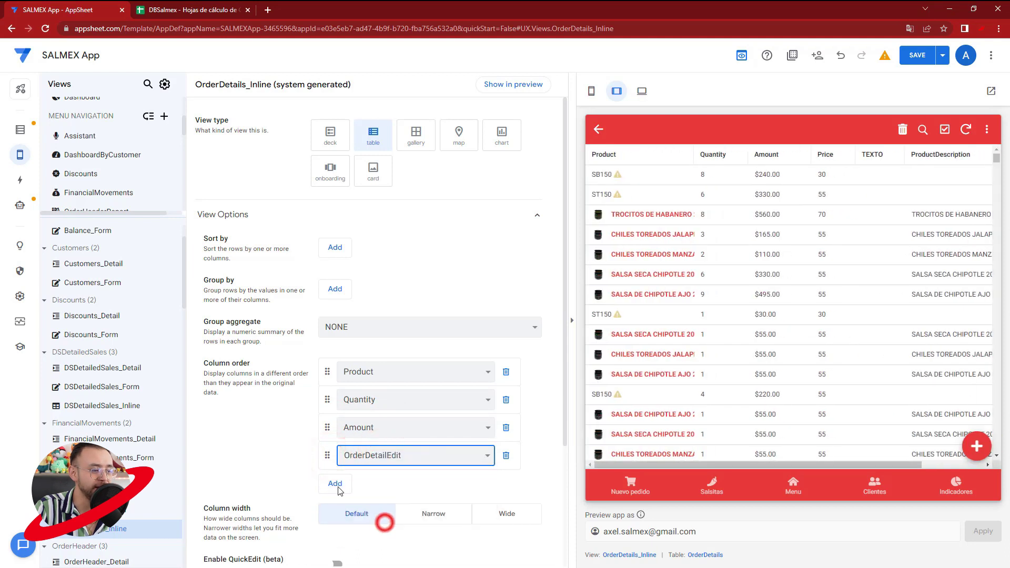
{"action": "left_click", "coordinate": [333, 483]}
{"action": "left_click", "coordinate": [382, 480]}
{"action": "left_click", "coordinate": [382, 553]}
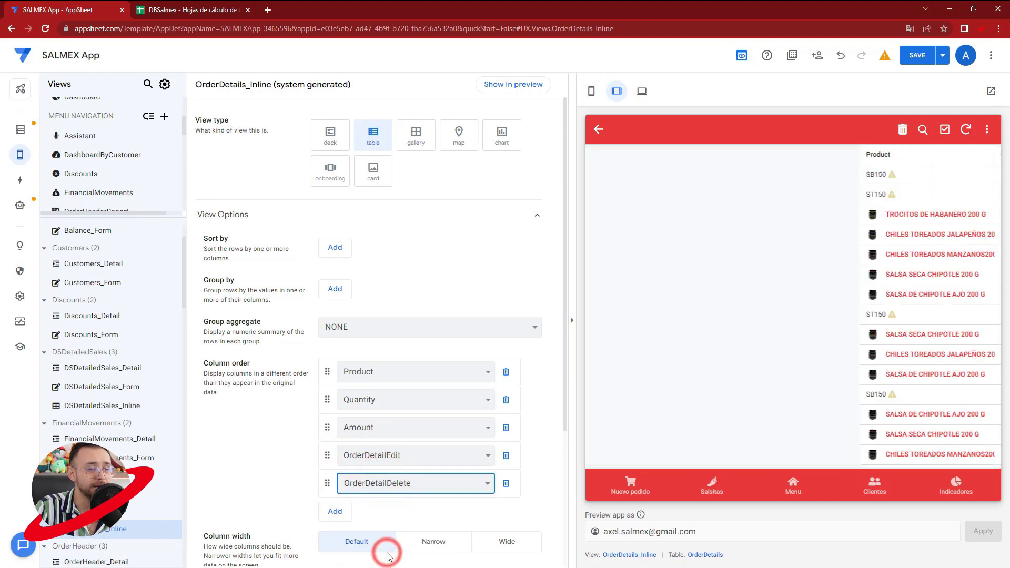
Keep the edit and delete columns after Amount and save the column order.
{"action": "left_click_drag", "start_coordinate": [327, 455], "coordinate": [329, 371]}
{"action": "mouse_move", "coordinate": [418, 456]}
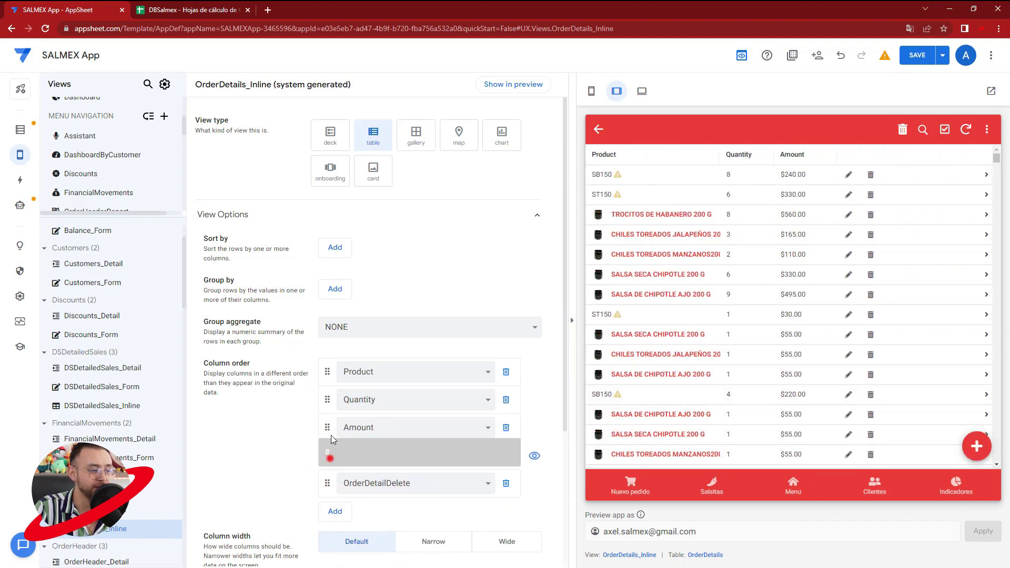
{"action": "left_click_drag", "start_coordinate": [327, 483], "coordinate": [339, 400]}
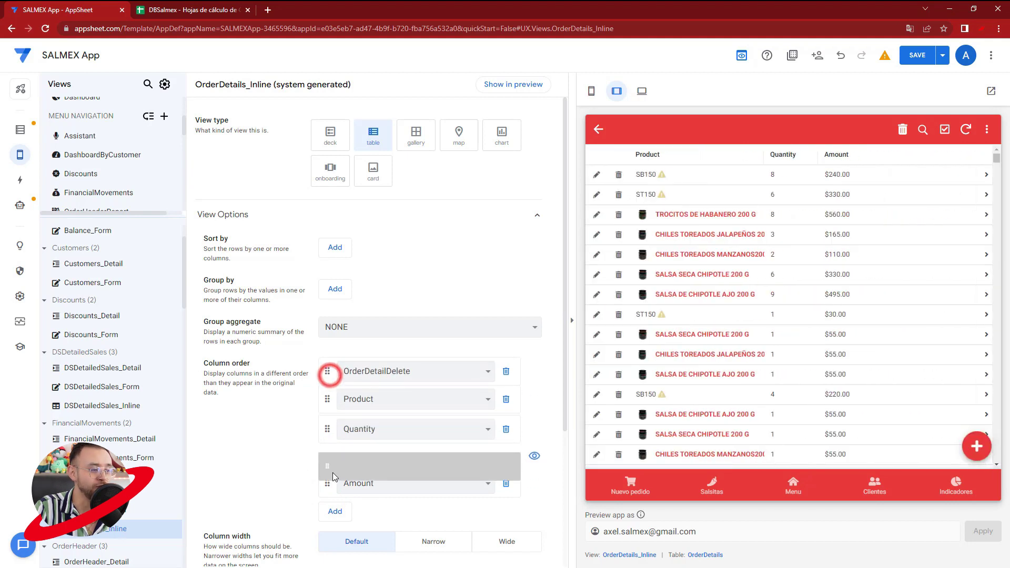
{"action": "left_click_drag", "start_coordinate": [331, 380], "coordinate": [334, 492]}
{"action": "left_click", "coordinate": [927, 59]}
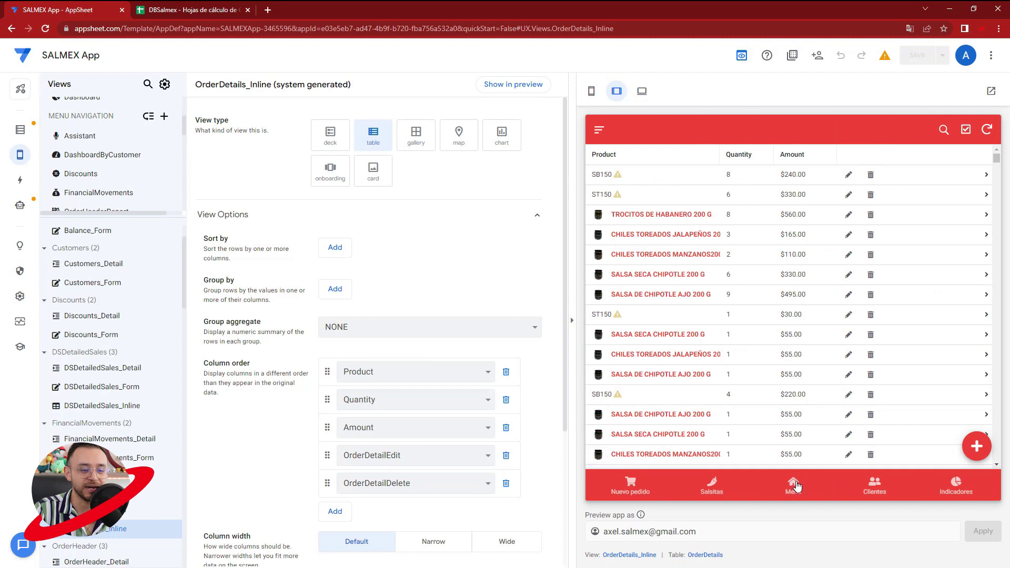
Start a new EFECTIVO order and add CHILES TOREADOS MANZANOS200 G with quantity 2.
{"action": "left_click", "coordinate": [795, 487]}
{"action": "left_click", "coordinate": [641, 489]}
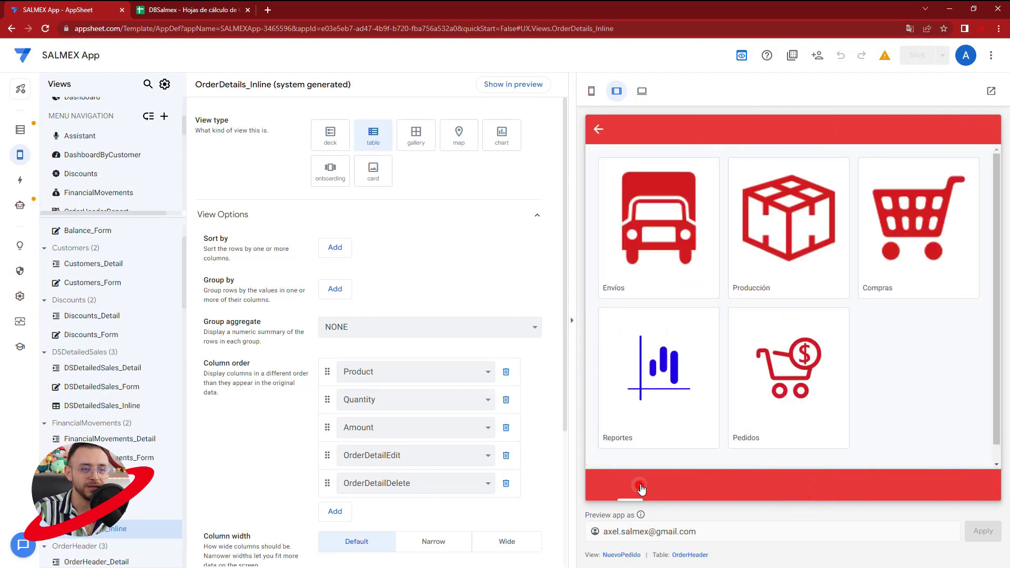
{"action": "left_click", "coordinate": [701, 248]}
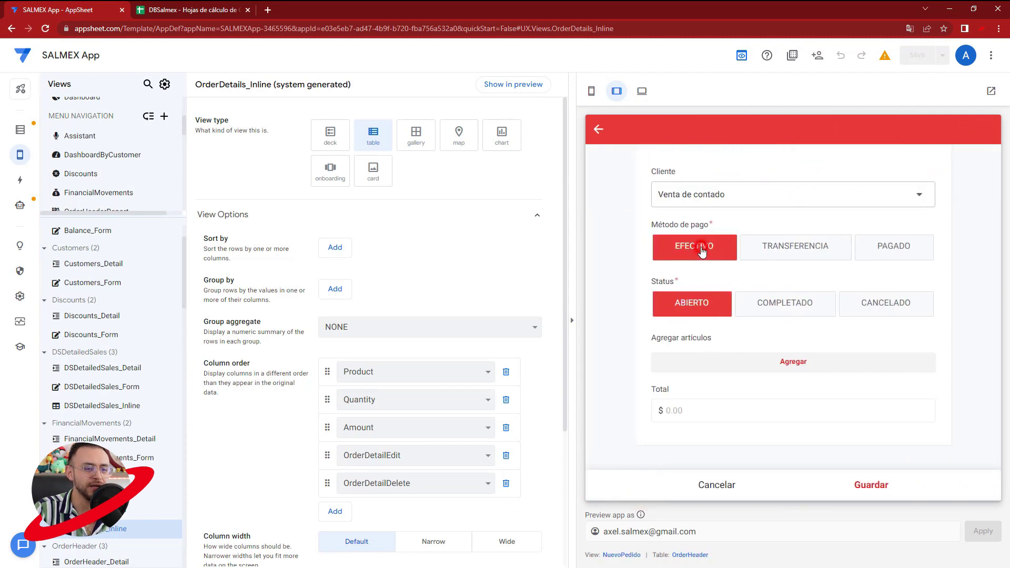
{"action": "left_click", "coordinate": [746, 371]}
{"action": "left_click", "coordinate": [721, 226]}
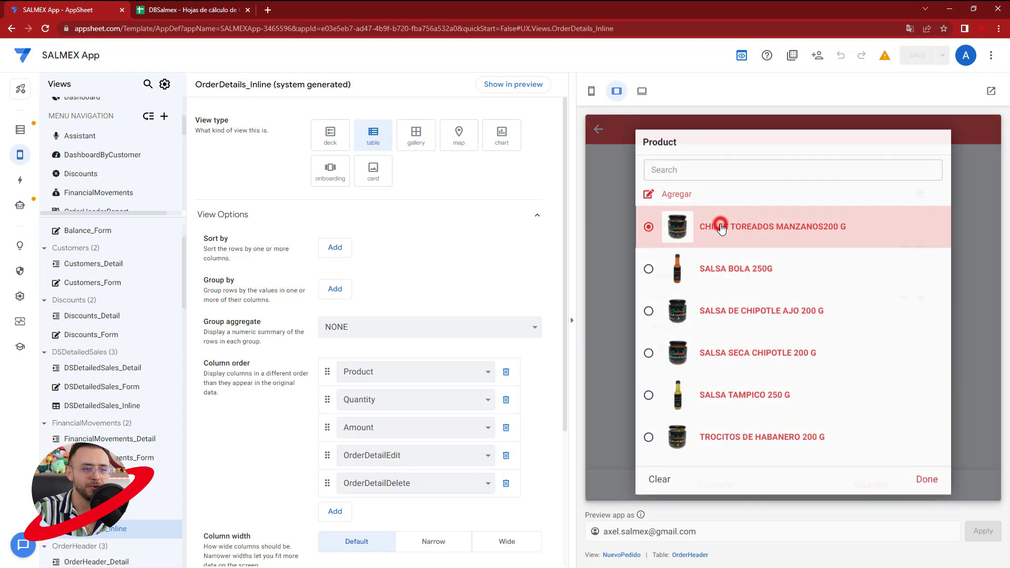
{"action": "left_click", "coordinate": [692, 262]}
{"action": "type", "text": "2"}
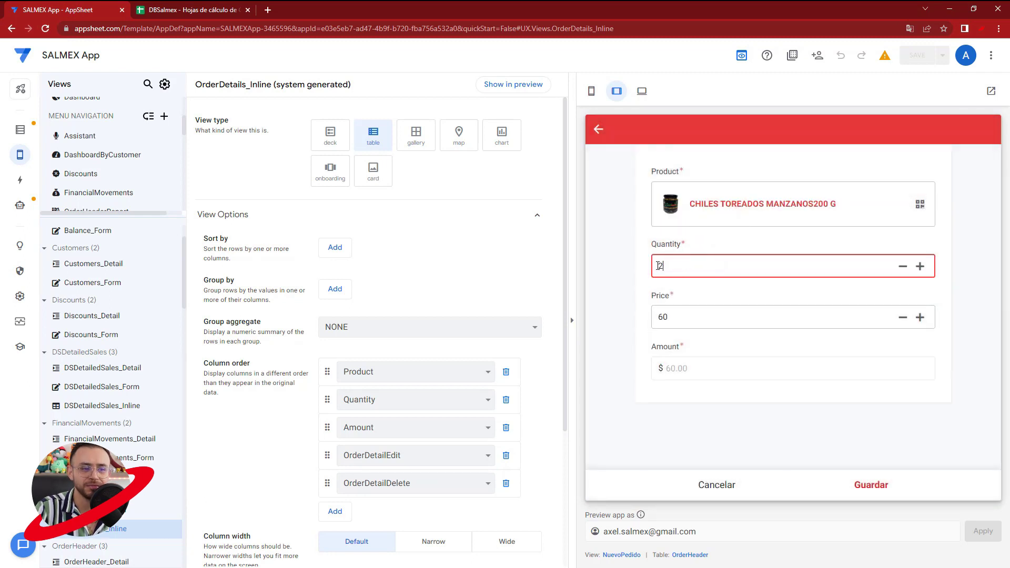
{"action": "left_click", "coordinate": [735, 399]}
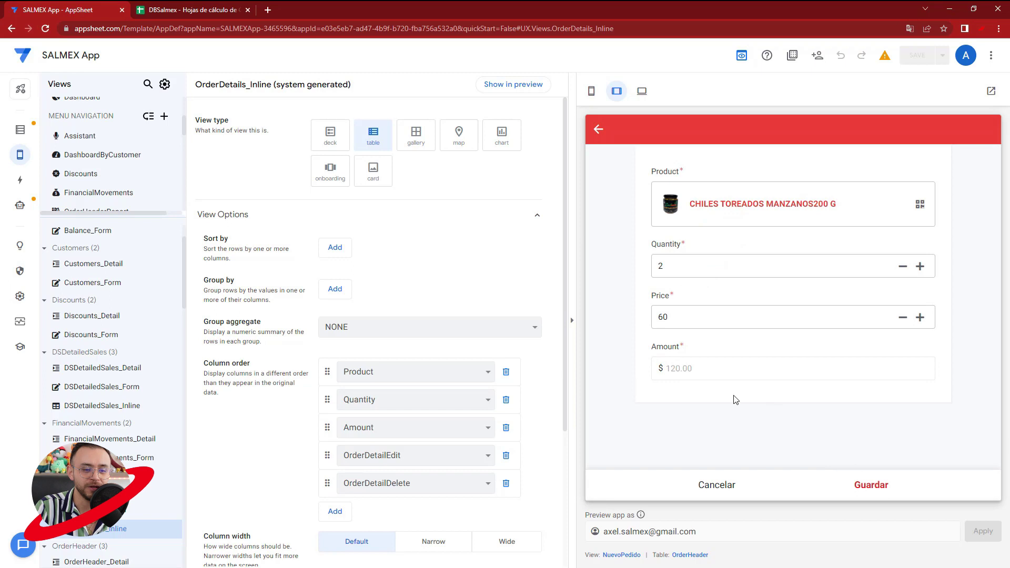
{"action": "left_click", "coordinate": [871, 485]}
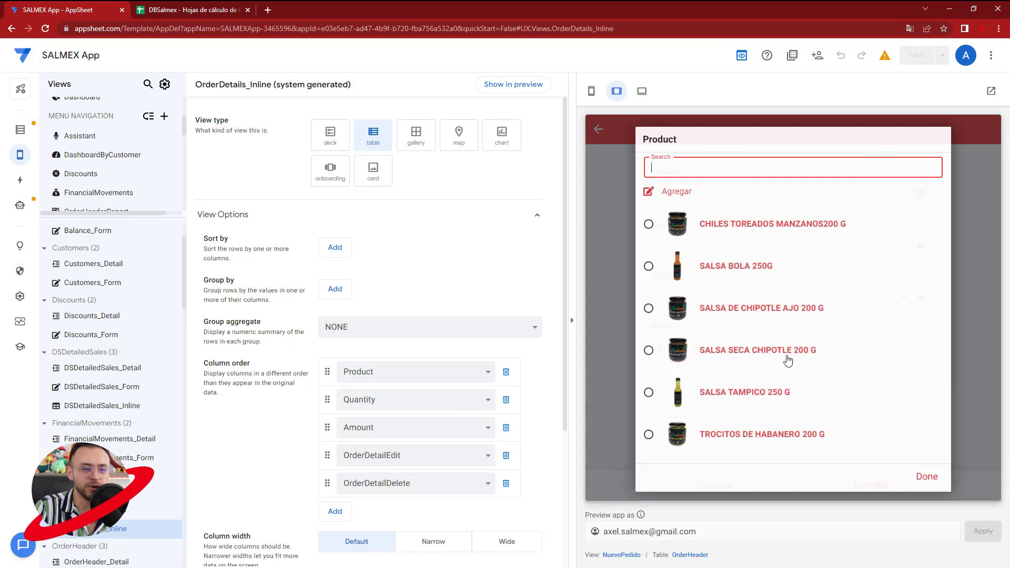
Add SALSA DE CHIPOTLE AJO 200 G (quantity 3) and SALSA BOLA 250G, discarding the extra blank item.
{"action": "left_click", "coordinate": [742, 309]}
{"action": "left_click", "coordinate": [695, 263]}
{"action": "type", "text": "3"}
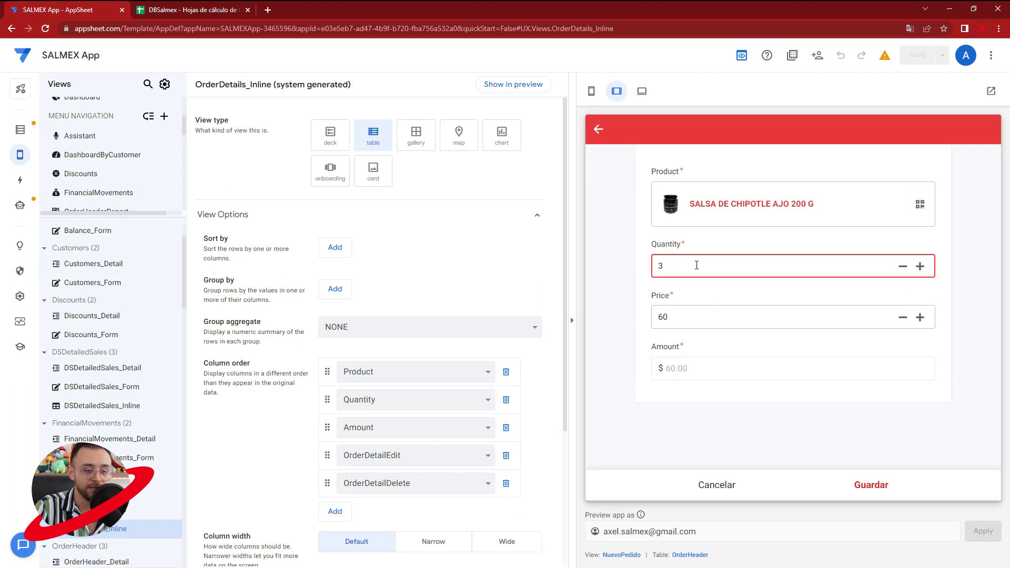
{"action": "left_click", "coordinate": [869, 486]}
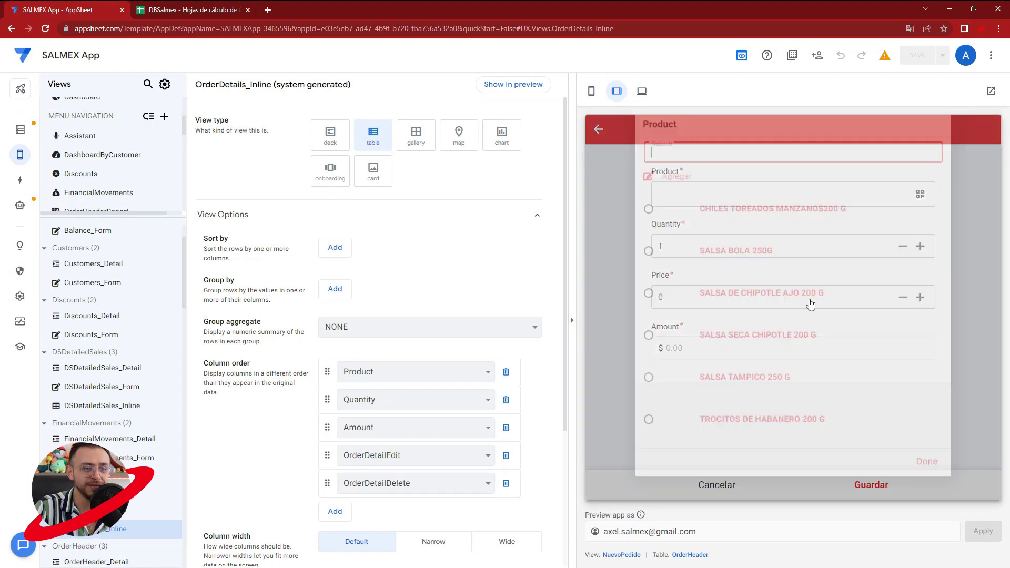
{"action": "left_click", "coordinate": [717, 275]}
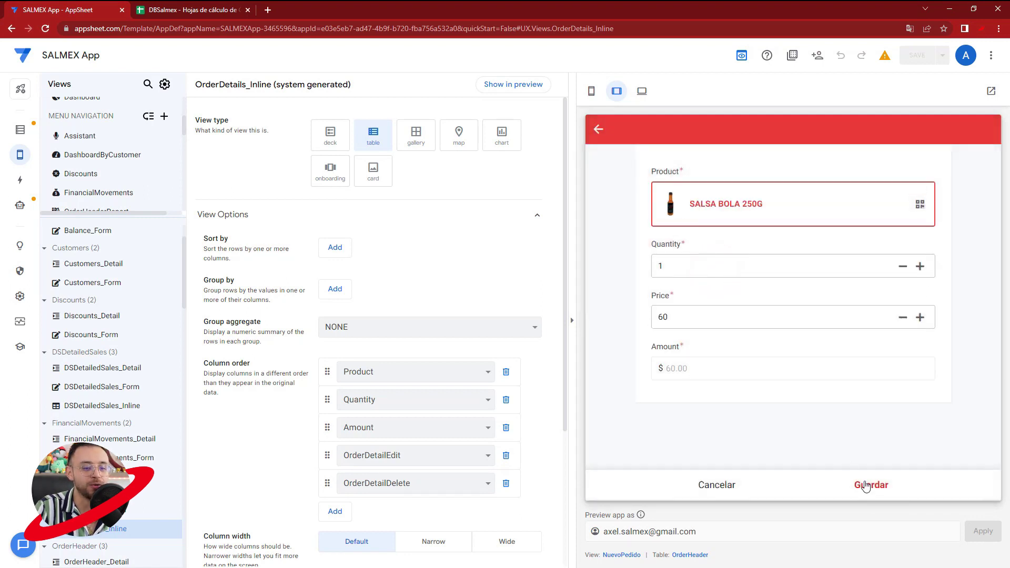
{"action": "left_click", "coordinate": [871, 489]}
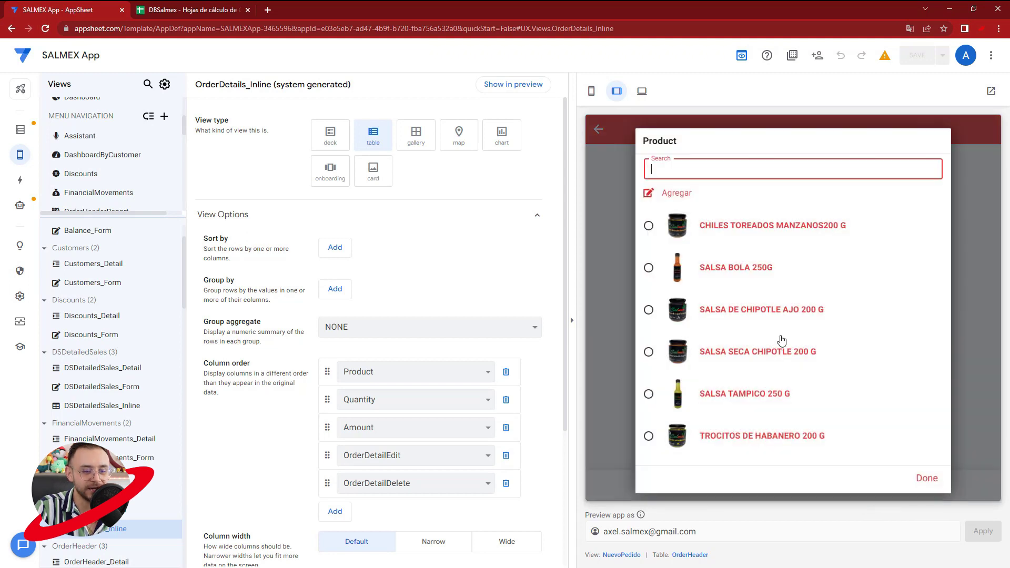
{"action": "left_click", "coordinate": [918, 476]}
{"action": "left_click", "coordinate": [710, 486]}
{"action": "scroll", "coordinate": [742, 402], "scroll_direction": "down", "scroll_amount": 2}
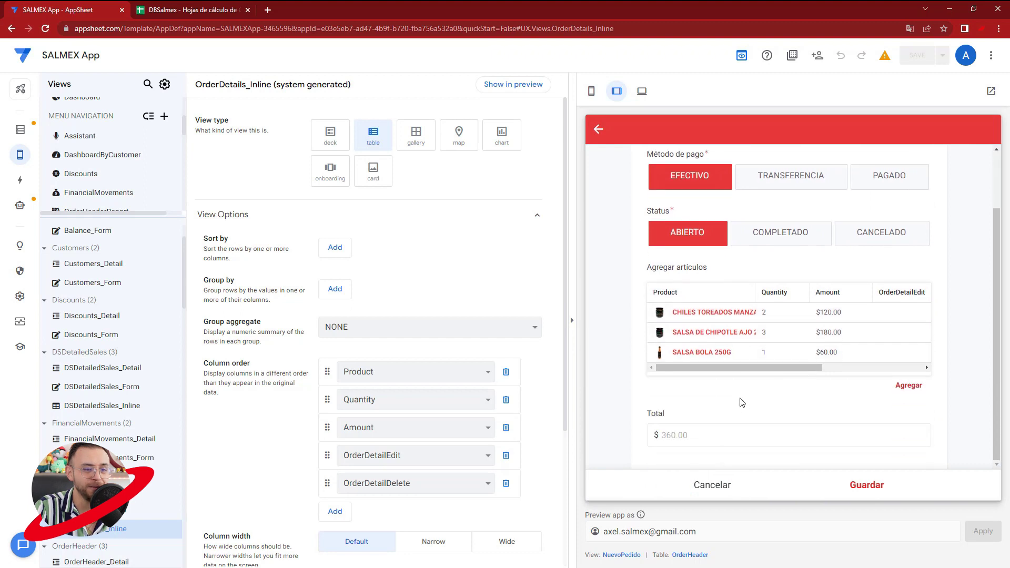
{"action": "scroll", "coordinate": [758, 418], "scroll_direction": "up", "scroll_amount": 1}
{"action": "left_click_drag", "start_coordinate": [794, 438], "coordinate": [830, 439]}
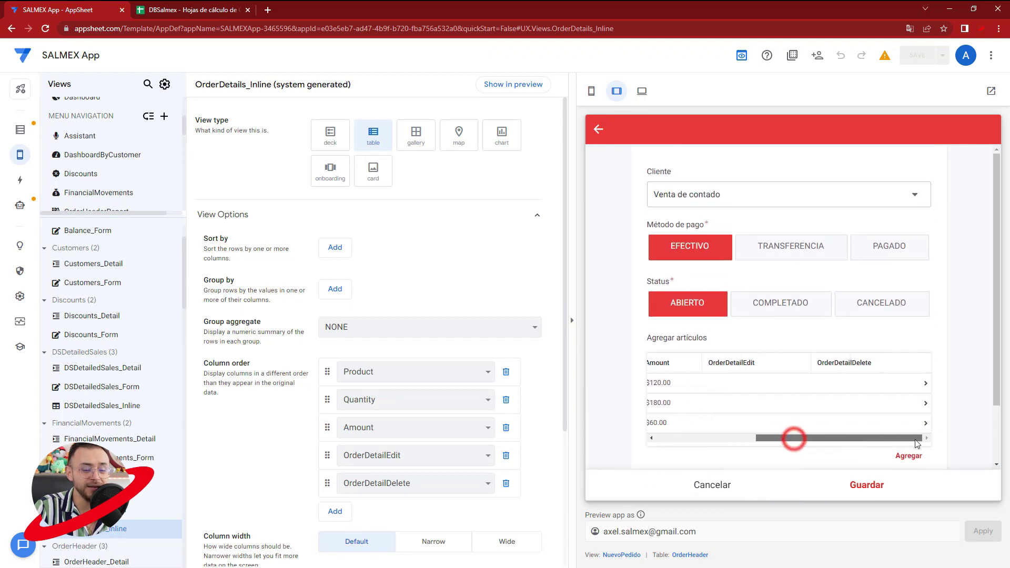
Save the new order 000415 and review its three items.
{"action": "left_click", "coordinate": [866, 485]}
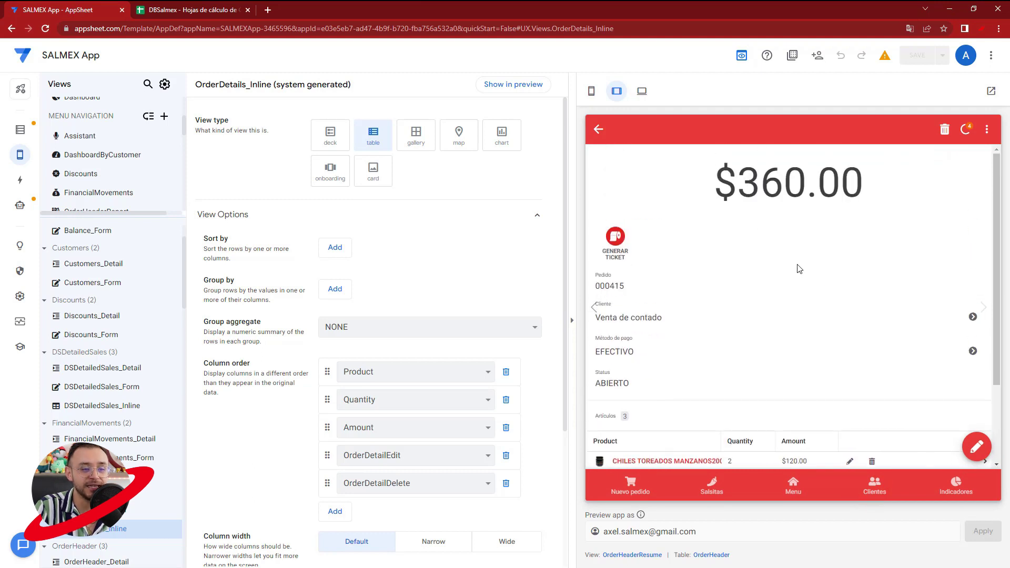
{"action": "scroll", "coordinate": [688, 324], "scroll_direction": "down", "scroll_amount": 2}
{"action": "scroll", "coordinate": [680, 250], "scroll_direction": "up", "scroll_amount": 2}
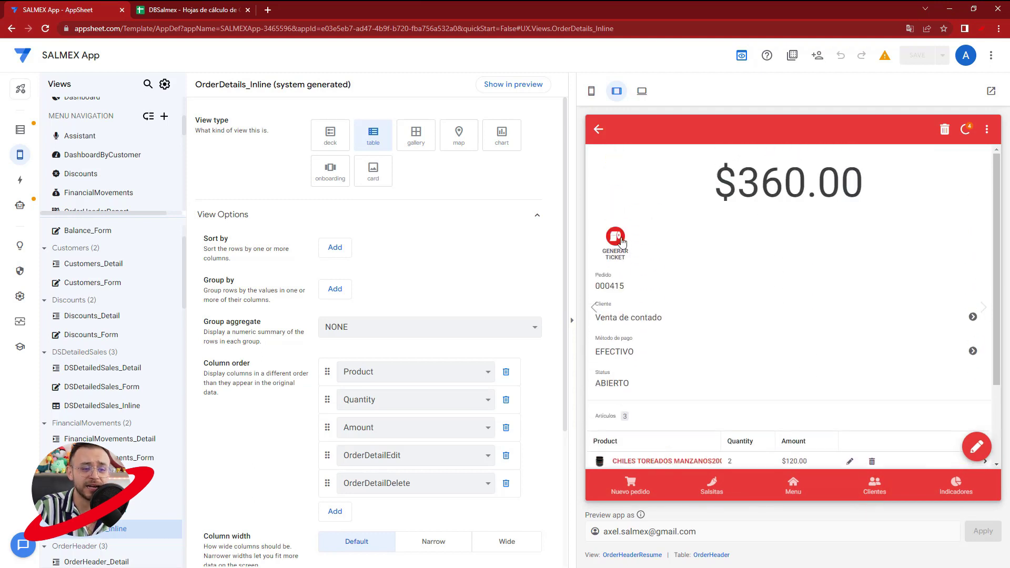
{"action": "scroll", "coordinate": [707, 247], "scroll_direction": "down", "scroll_amount": 2}
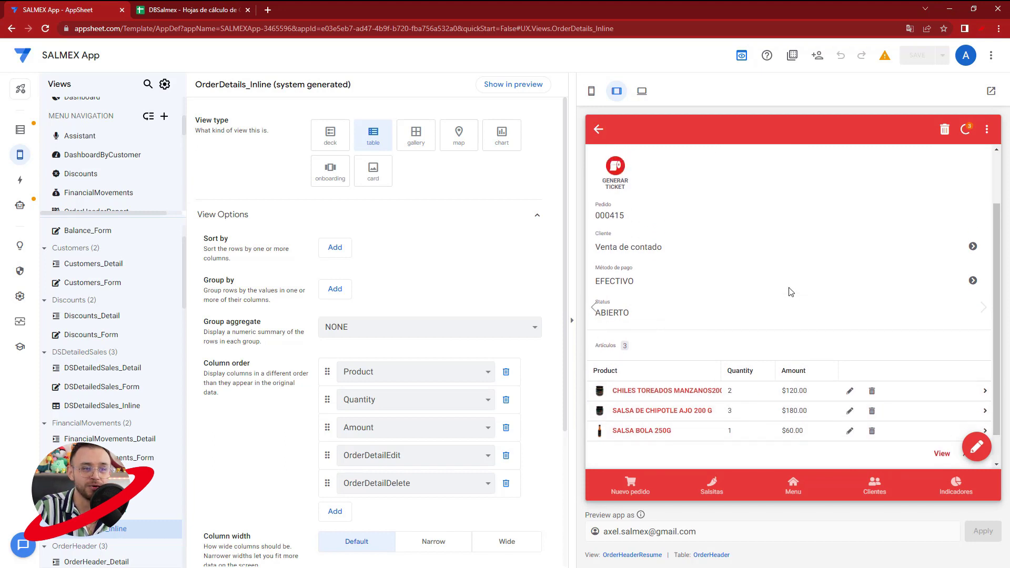
{"action": "scroll", "coordinate": [778, 392], "scroll_direction": "up", "scroll_amount": 2}
{"action": "left_click_drag", "start_coordinate": [753, 183], "coordinate": [803, 178]}
Delete SALSA BOLA 250G from order 000415, dropping the total to $300.00.
{"action": "left_click", "coordinate": [805, 216]}
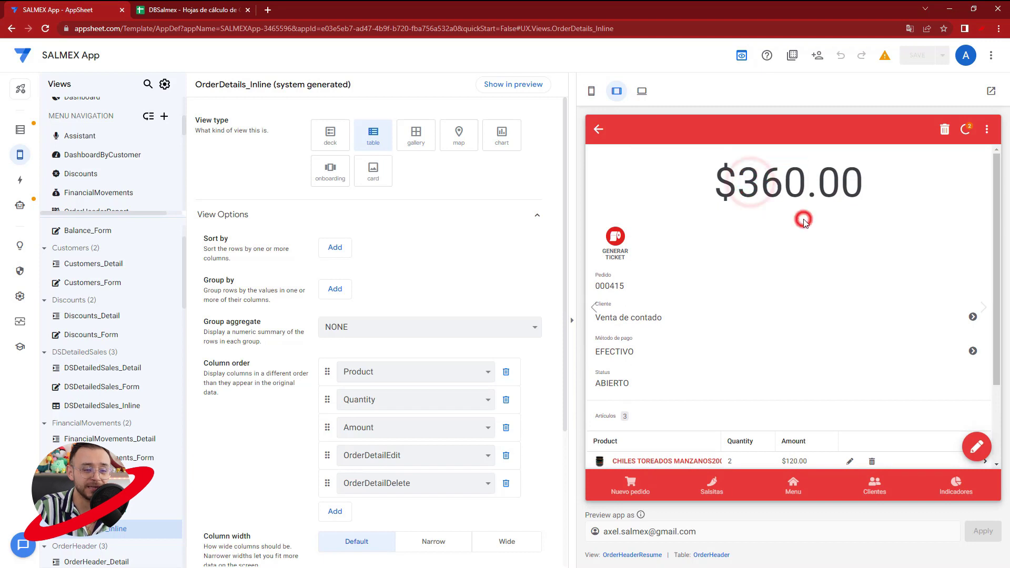
{"action": "scroll", "coordinate": [798, 257], "scroll_direction": "down", "scroll_amount": 2}
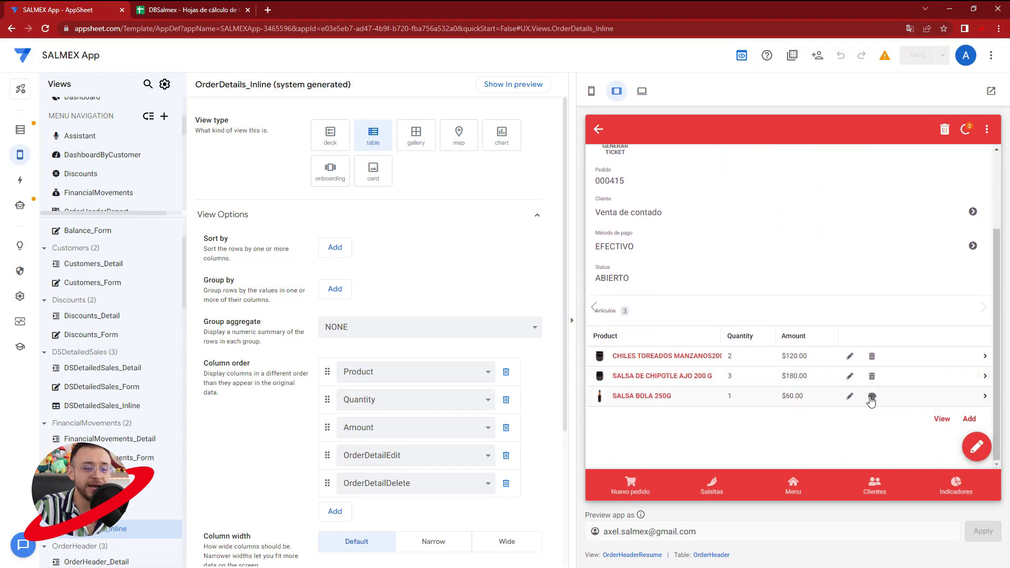
{"action": "left_click", "coordinate": [872, 398]}
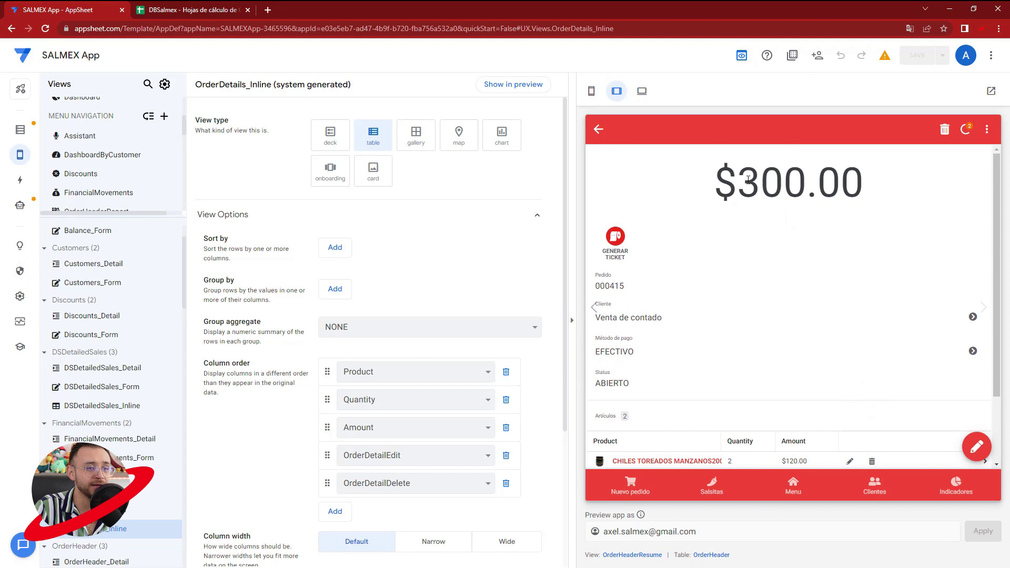
{"action": "left_click_drag", "start_coordinate": [746, 180], "coordinate": [800, 182]}
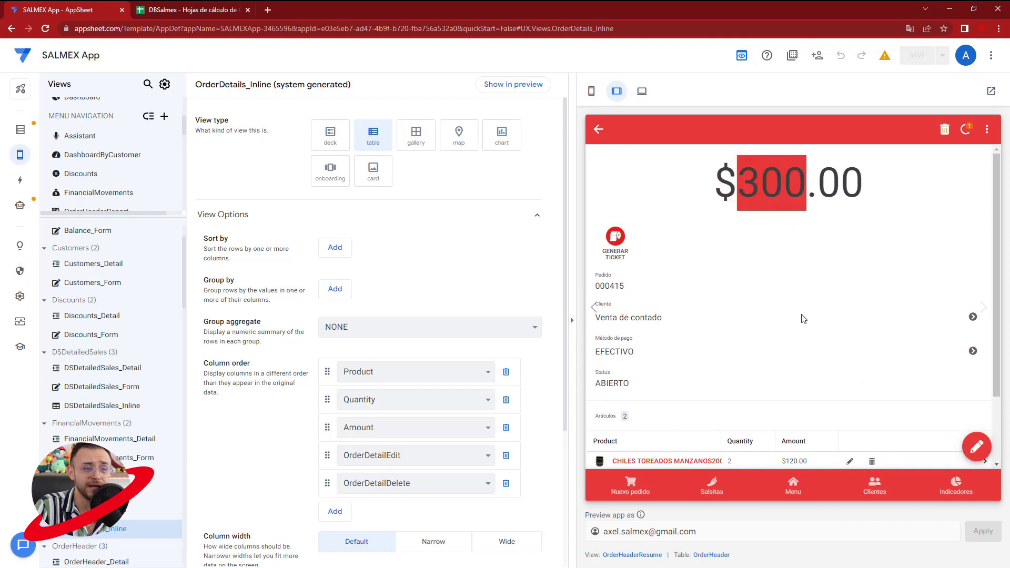
{"action": "scroll", "coordinate": [803, 318], "scroll_direction": "down", "scroll_amount": 2}
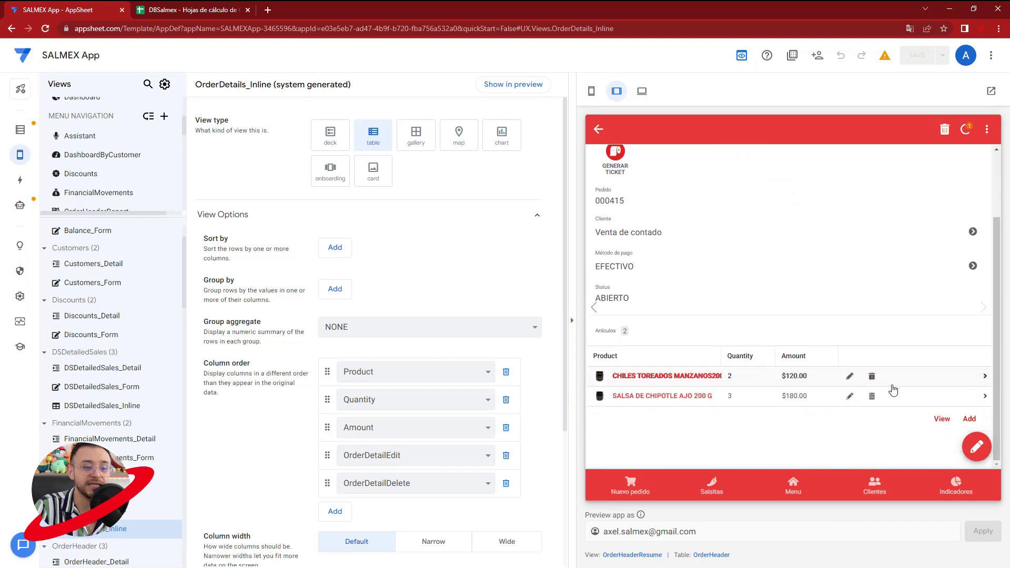
Inline-edit the first item's quantity to 3, then back to 2.
{"action": "left_click", "coordinate": [755, 400]}
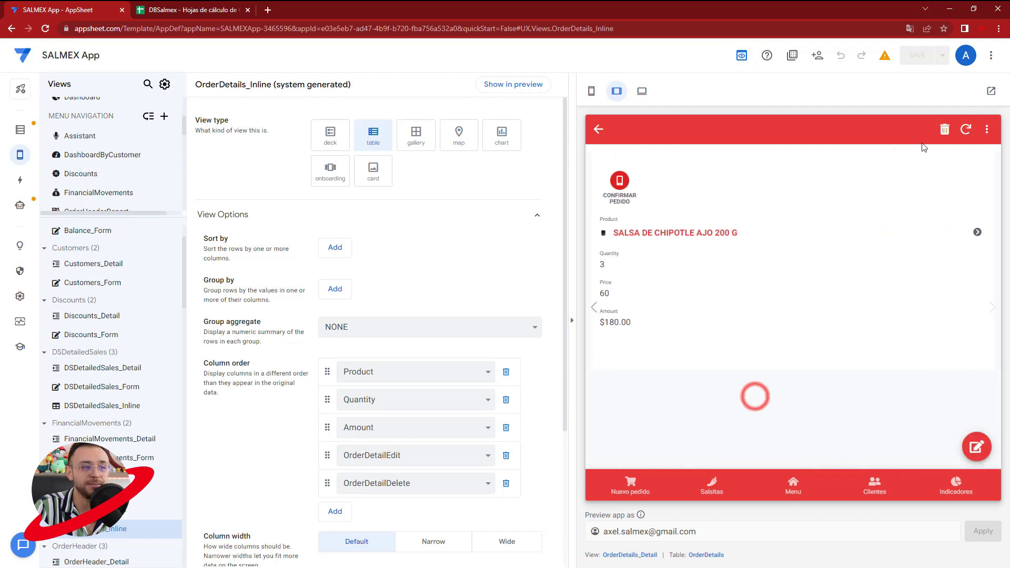
{"action": "left_click", "coordinate": [591, 132]}
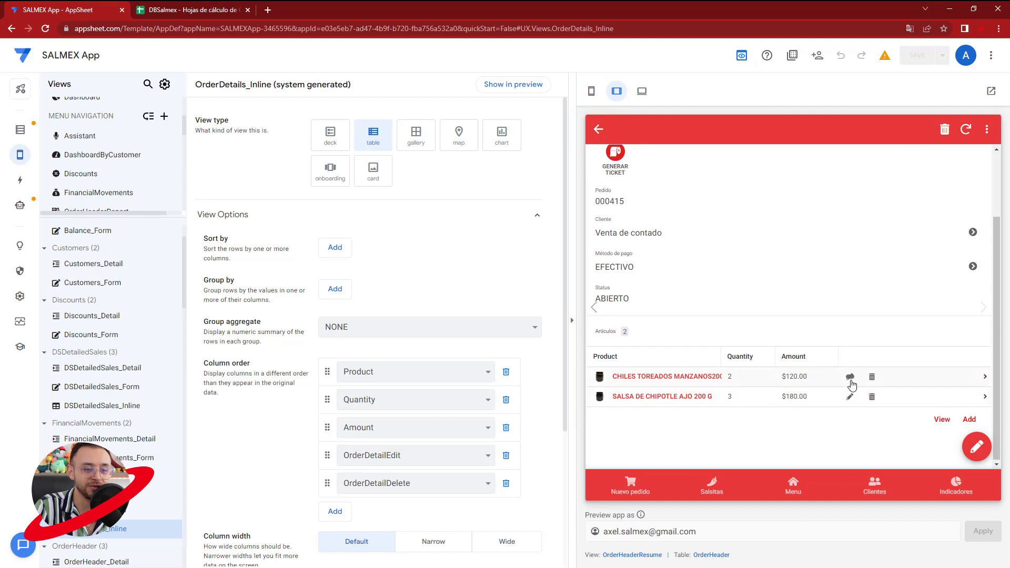
{"action": "left_click", "coordinate": [882, 160]}
{"action": "type", "text": "3"}
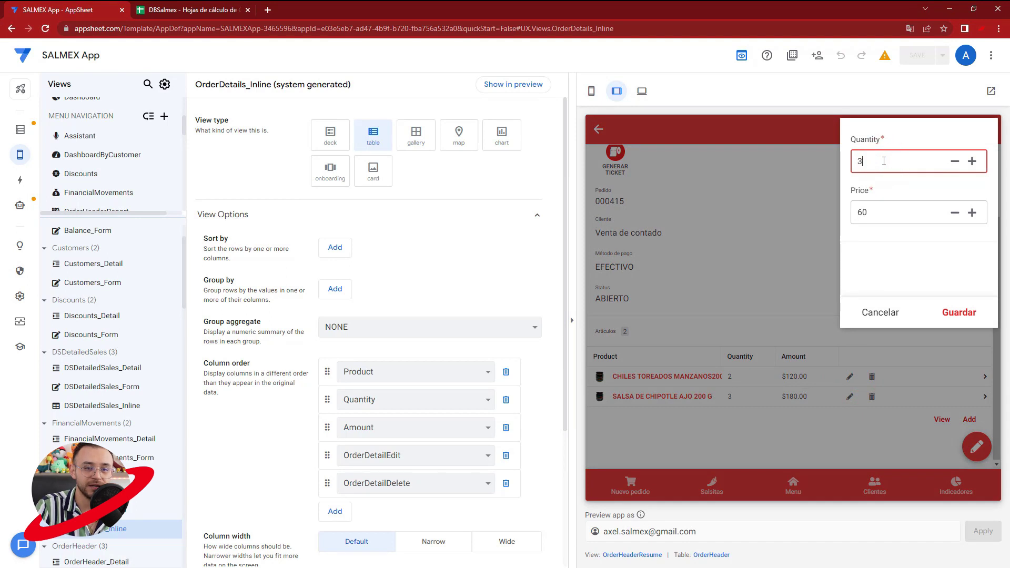
{"action": "left_click", "coordinate": [967, 319]}
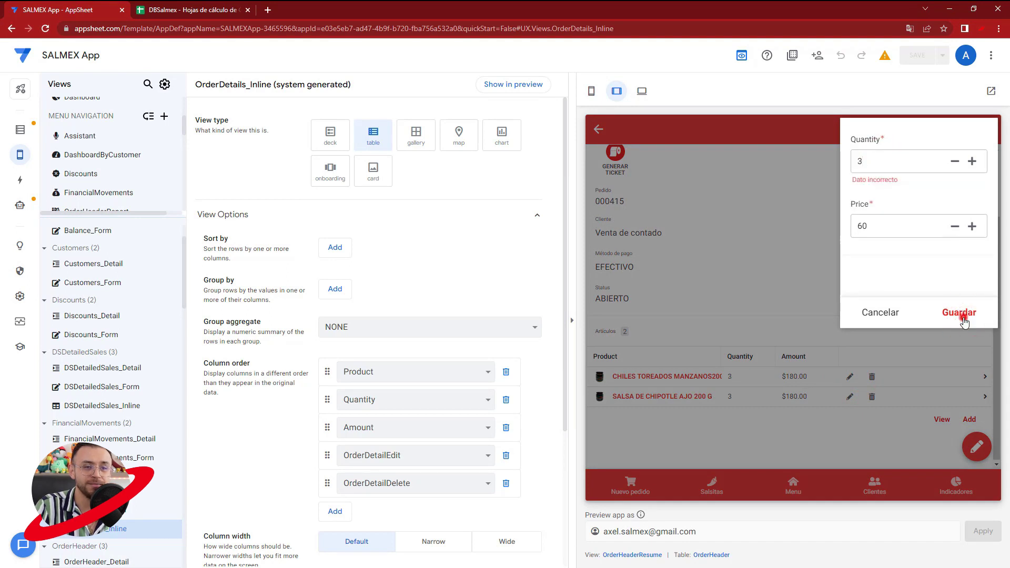
{"action": "left_click", "coordinate": [874, 154]}
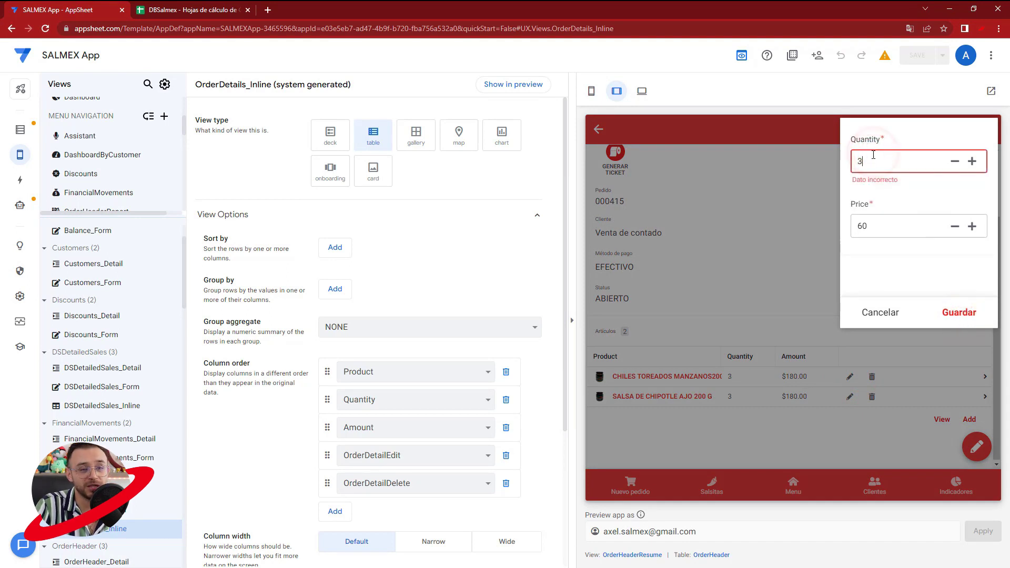
{"action": "key", "text": "BackSpace"}
{"action": "type", "text": "2"}
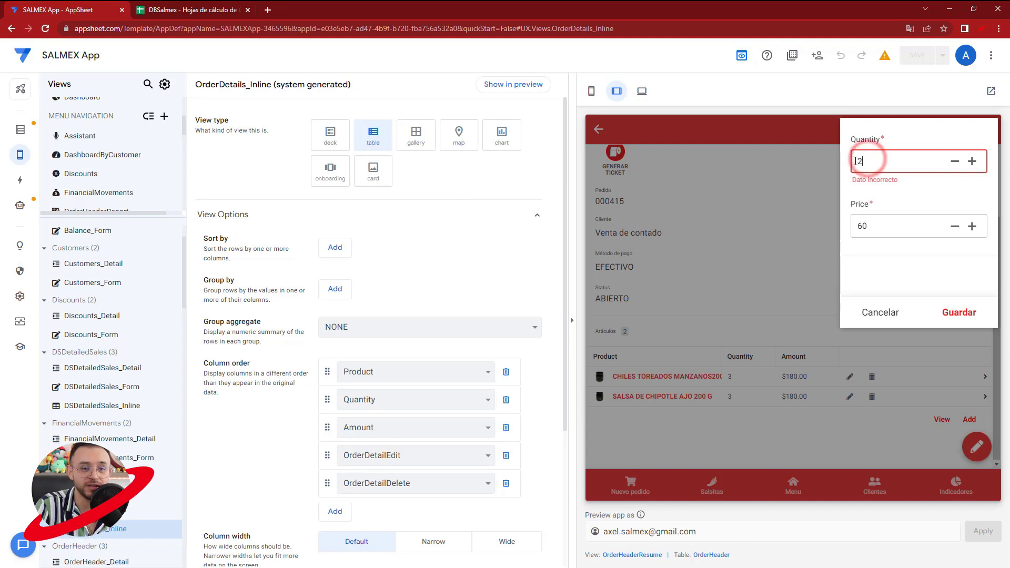
{"action": "left_click", "coordinate": [960, 317]}
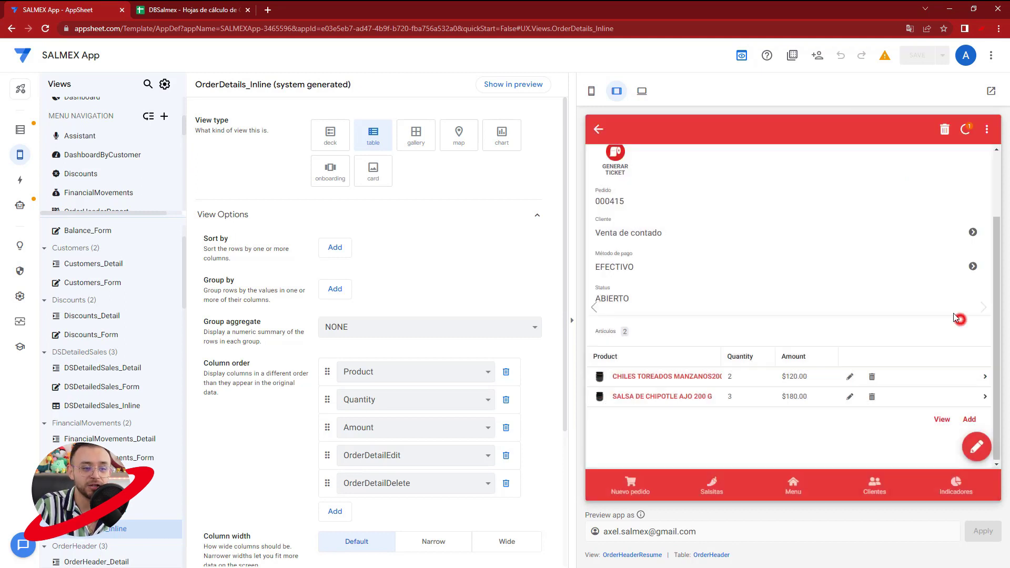
Inline-edit SALSA DE CHIPOTLE AJO 200 G's quantity to 4, then to 5.
{"action": "left_click", "coordinate": [850, 399]}
{"action": "left_click", "coordinate": [880, 160]}
{"action": "key", "text": "BackSpace"}
{"action": "type", "text": "4"}
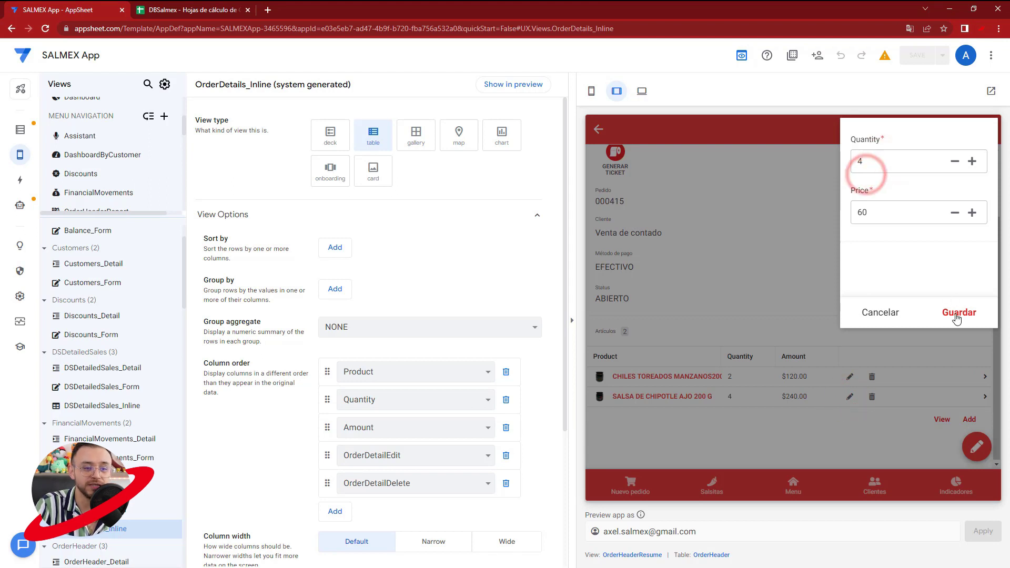
{"action": "left_click", "coordinate": [957, 316]}
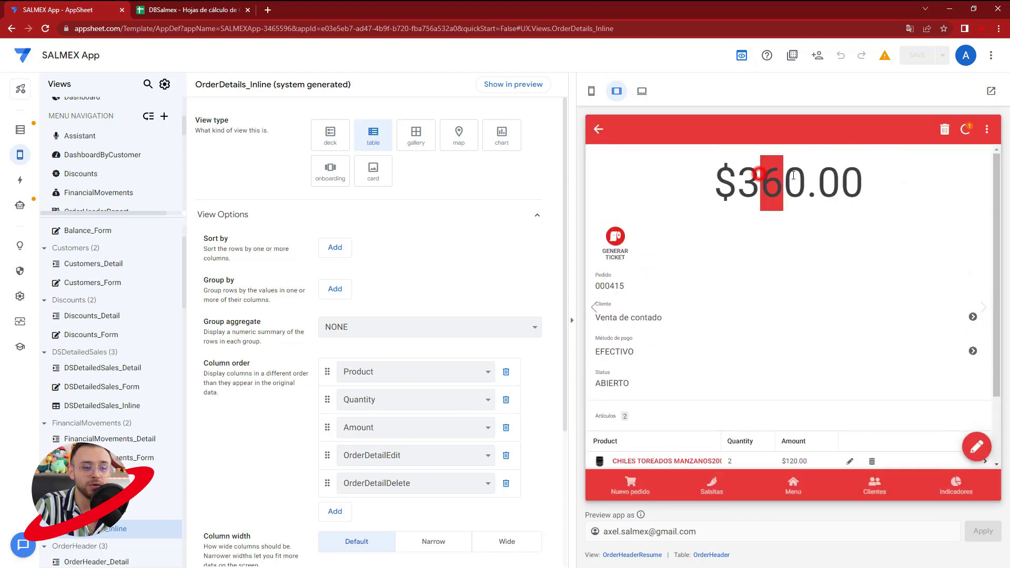
{"action": "scroll", "coordinate": [782, 234], "scroll_direction": "down", "scroll_amount": 2}
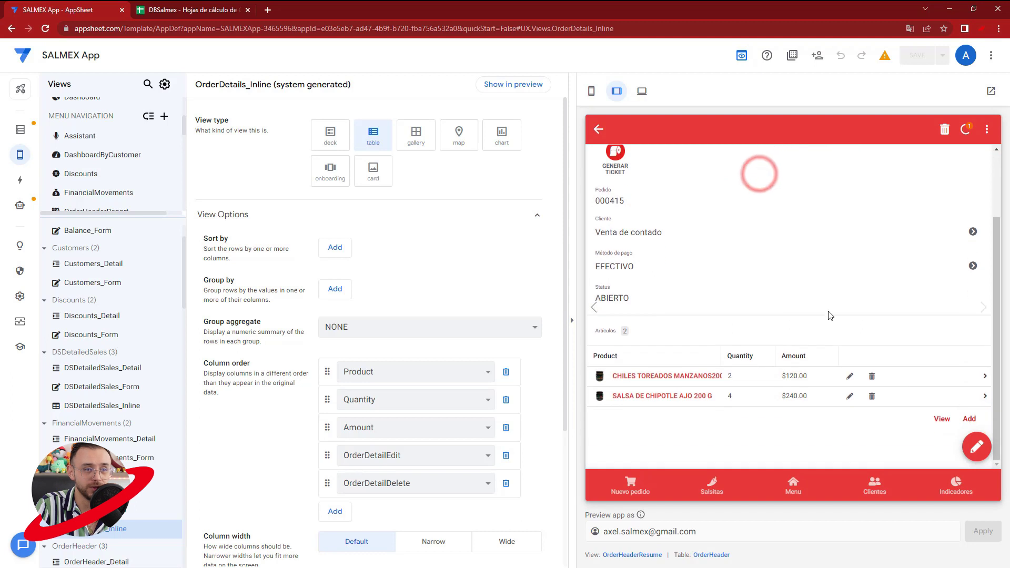
{"action": "left_click", "coordinate": [849, 397]}
{"action": "double_click", "coordinate": [876, 162]}
{"action": "type", "text": "5"}
{"action": "left_click", "coordinate": [959, 312]}
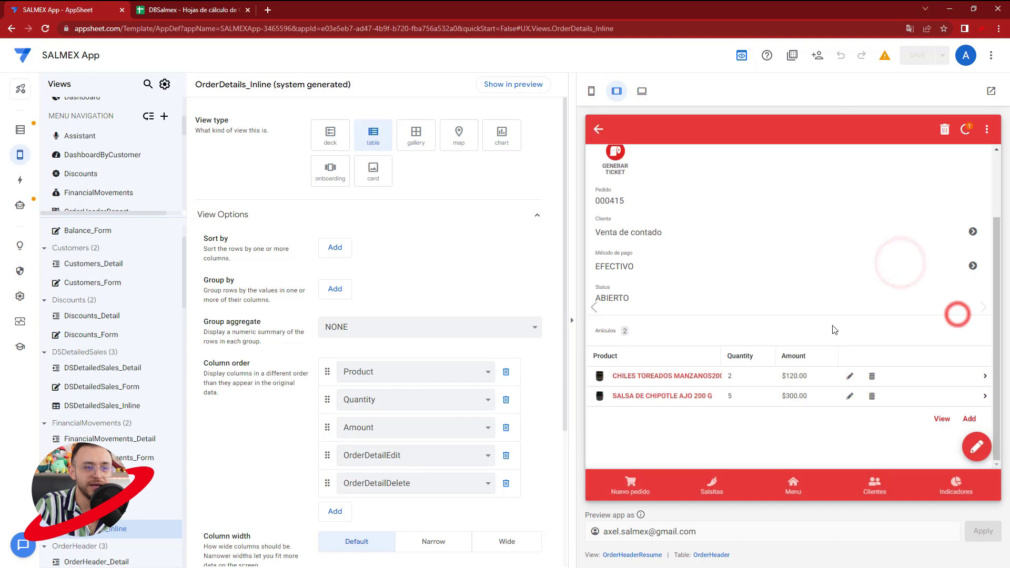
{"action": "left_click_drag", "start_coordinate": [747, 179], "coordinate": [758, 181]}
{"action": "scroll", "coordinate": [852, 296], "scroll_direction": "down", "scroll_amount": 2}
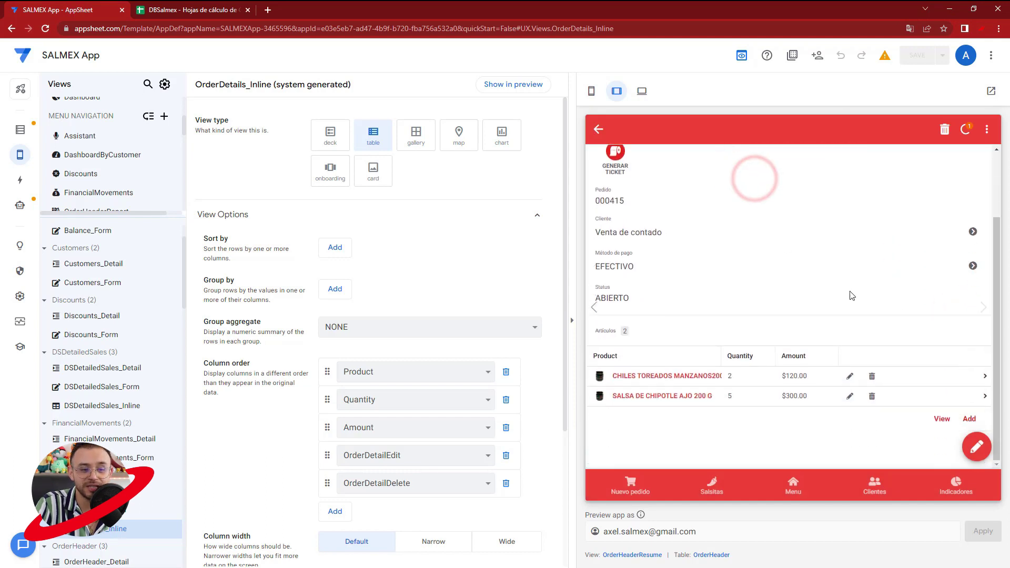
Delete order 000415's remaining item, then delete the order itself and confirm with DELETE.
{"action": "left_click", "coordinate": [873, 396]}
{"action": "left_click", "coordinate": [873, 396]}
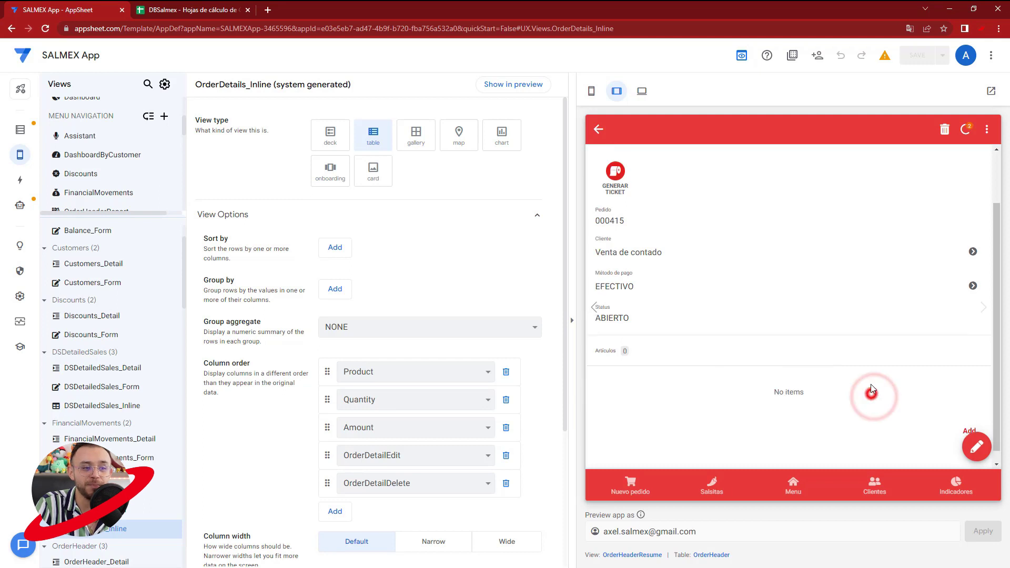
{"action": "left_click", "coordinate": [942, 132]}
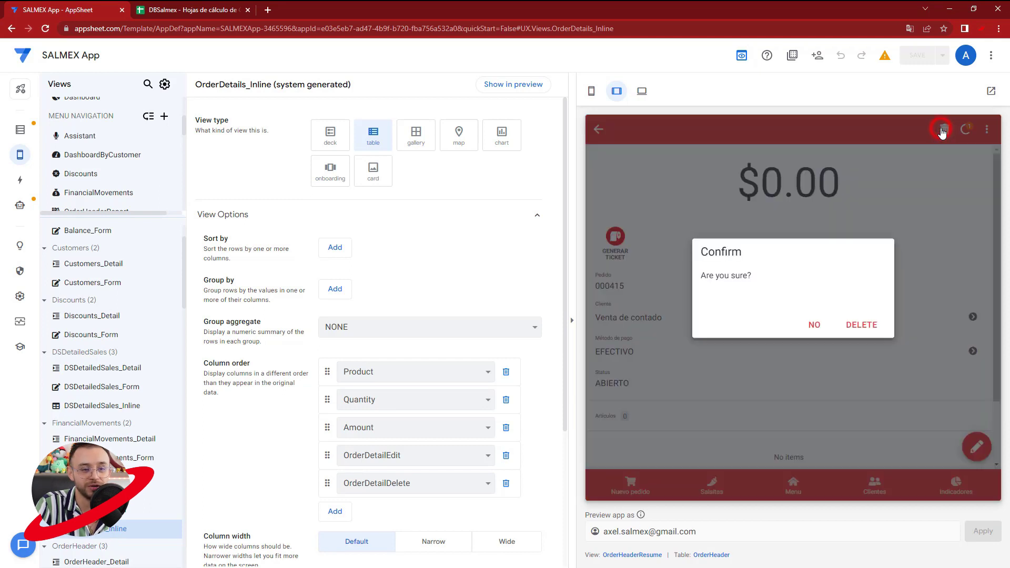
{"action": "left_click", "coordinate": [863, 323]}
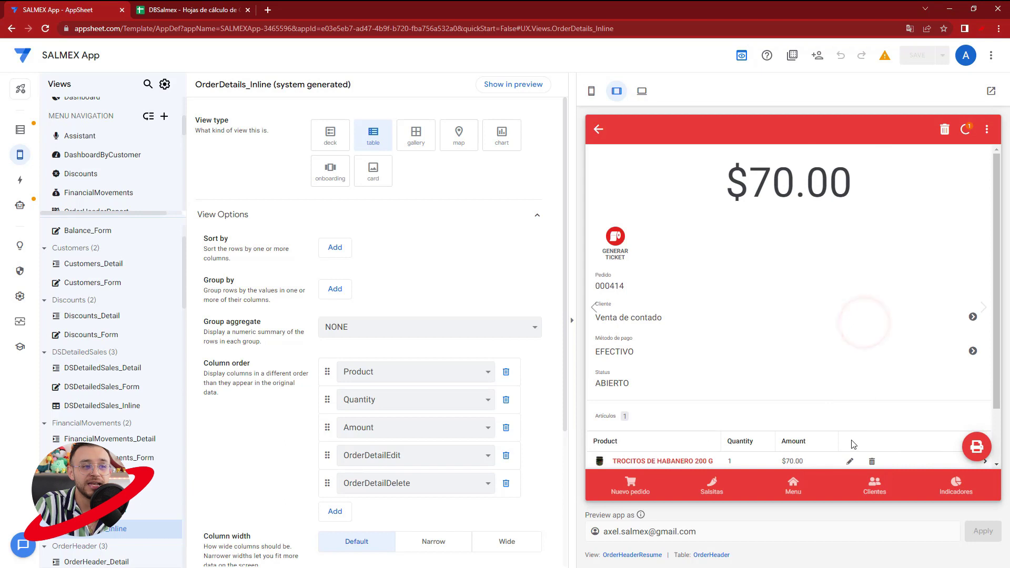
Return through the main Menu to the Pedidos list of orders.
{"action": "left_click", "coordinate": [598, 130]}
{"action": "left_click", "coordinate": [599, 129]}
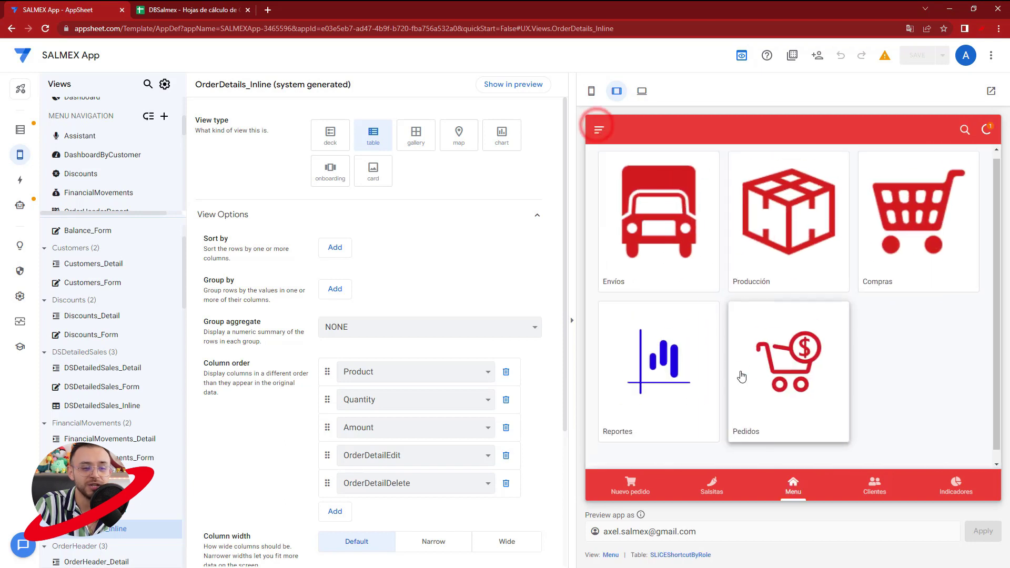
{"action": "left_click", "coordinate": [779, 368]}
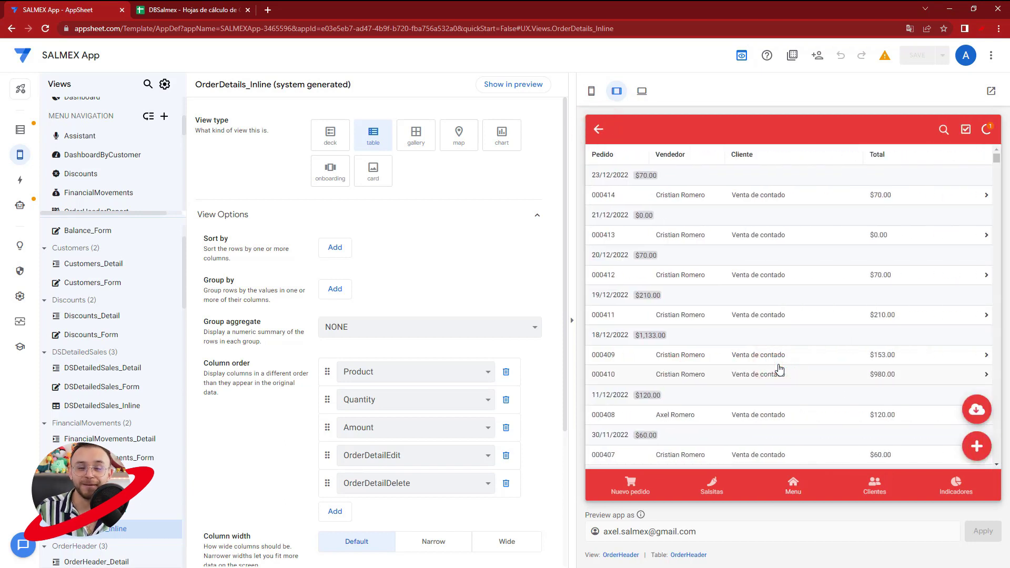